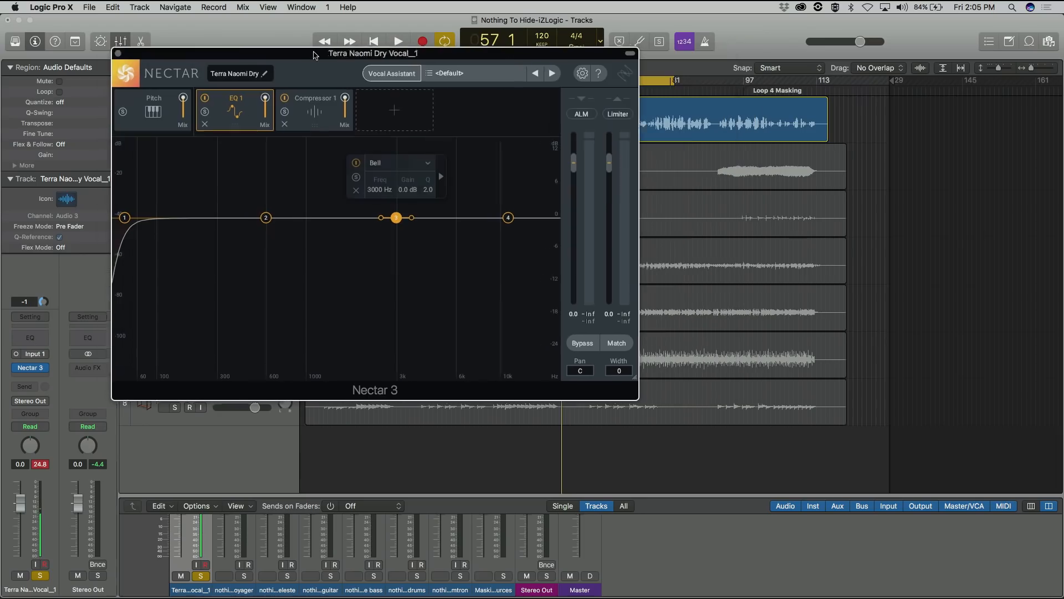
- Enlarge the Nectar 3 window and review the Pitch, EQ 1 and Compressor 1 modules
drag(628, 381, 971, 554)
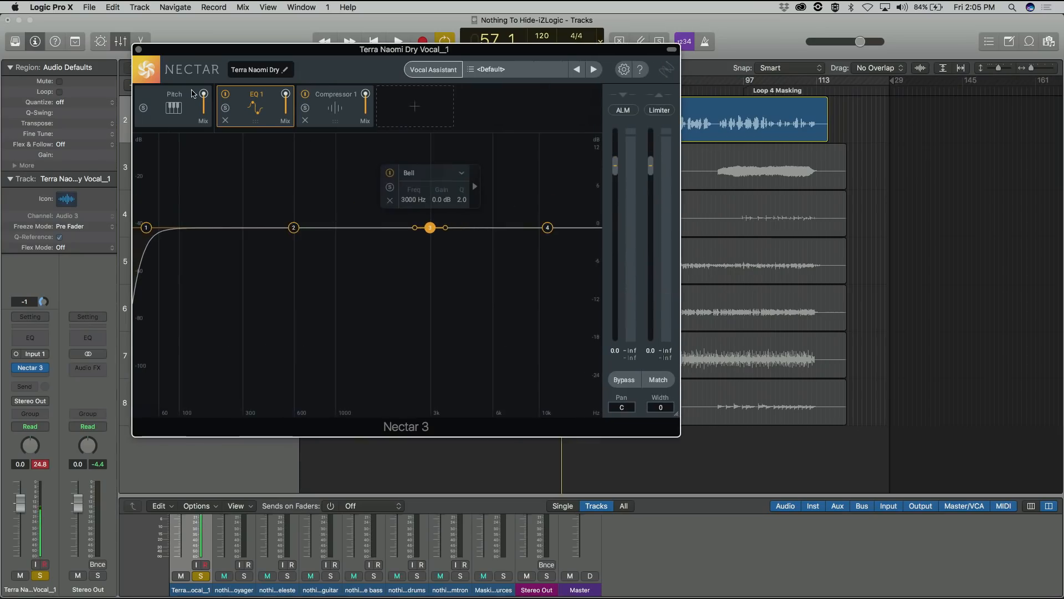
click(171, 113)
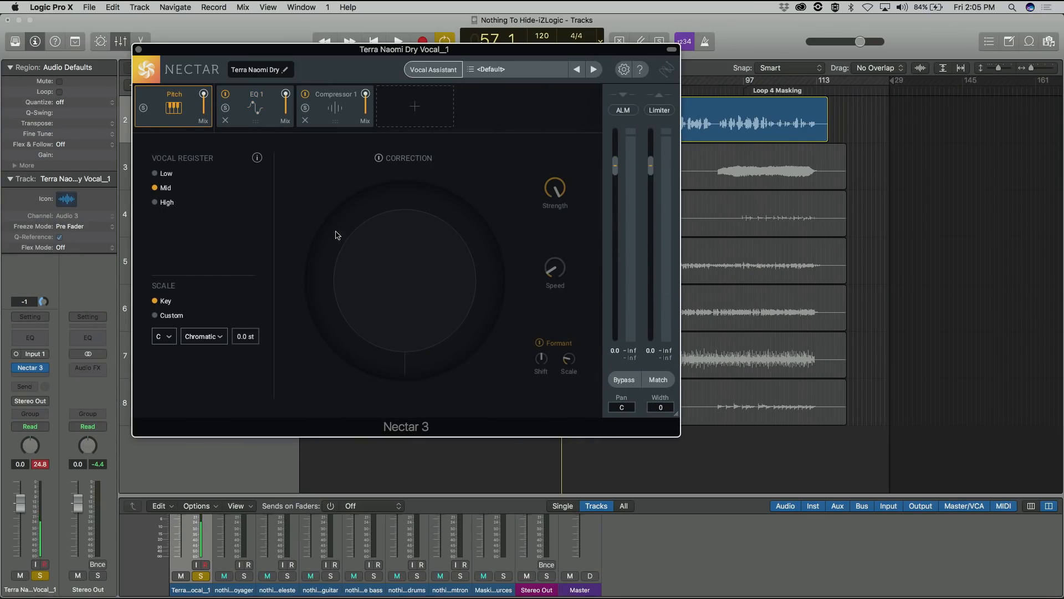
click(378, 158)
click(256, 109)
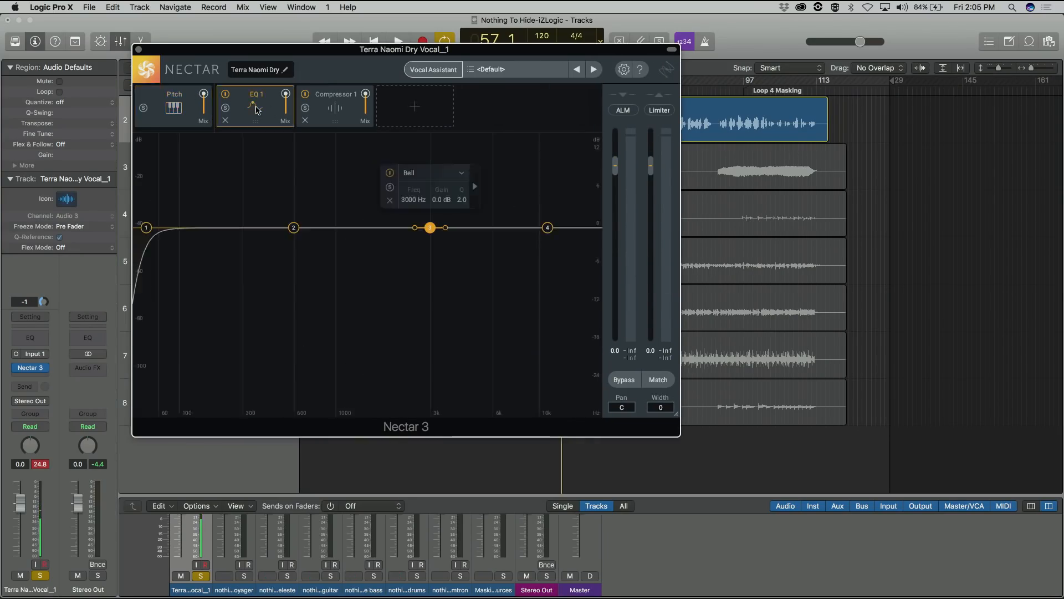
click(336, 120)
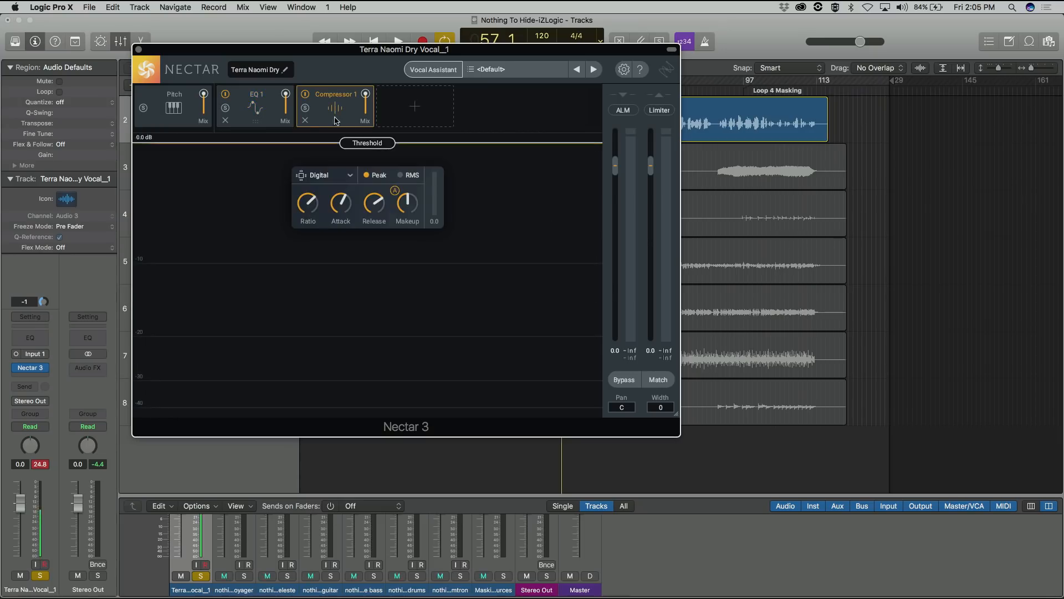
- Add Dimension, Gate, Reverb and Saturation modules to the end of the Nectar effects chain
click(417, 105)
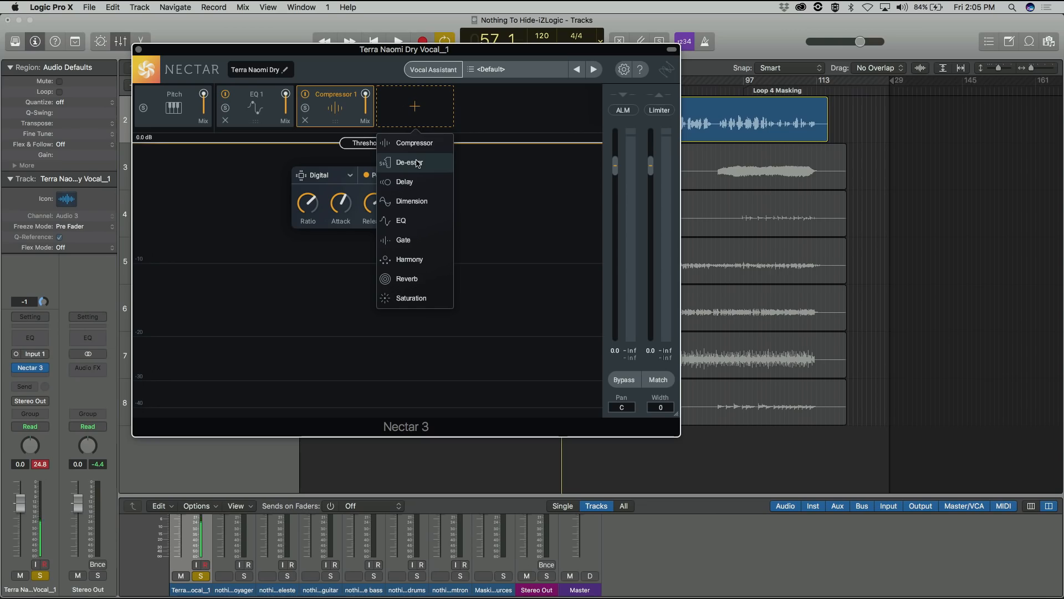
click(417, 202)
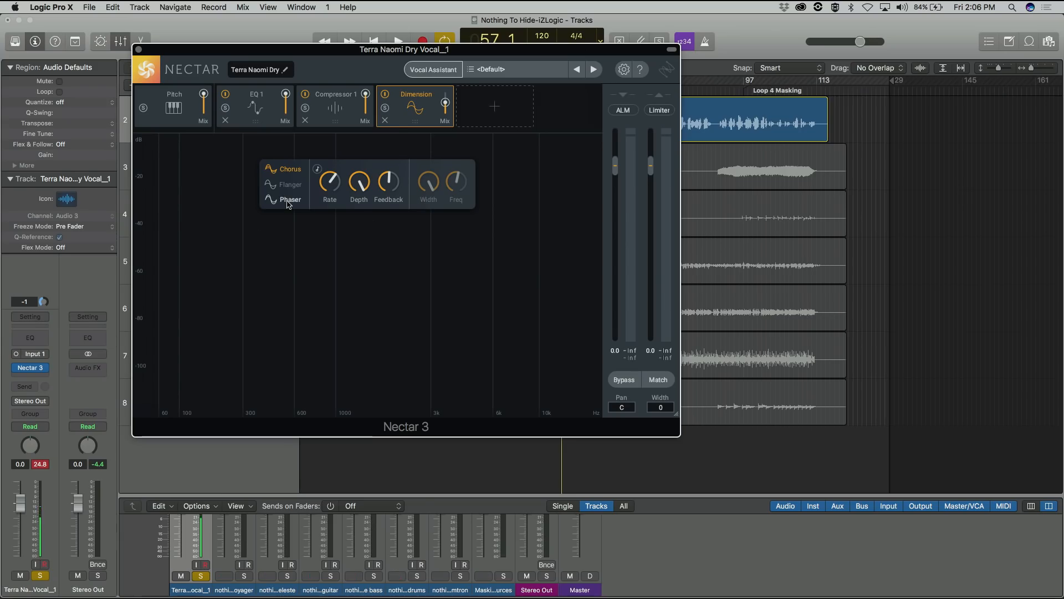
click(494, 96)
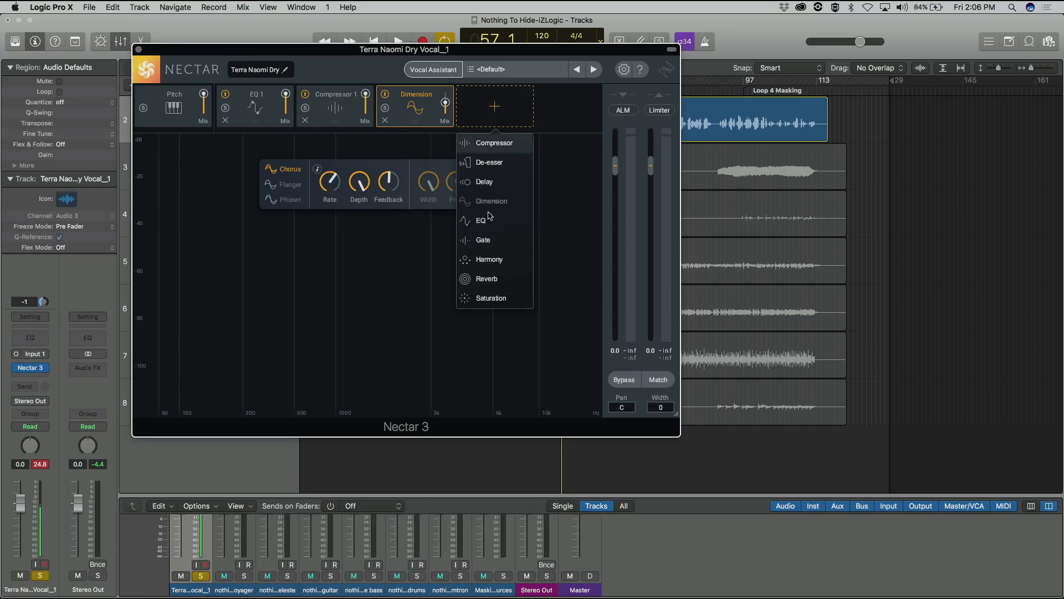
click(491, 243)
click(549, 106)
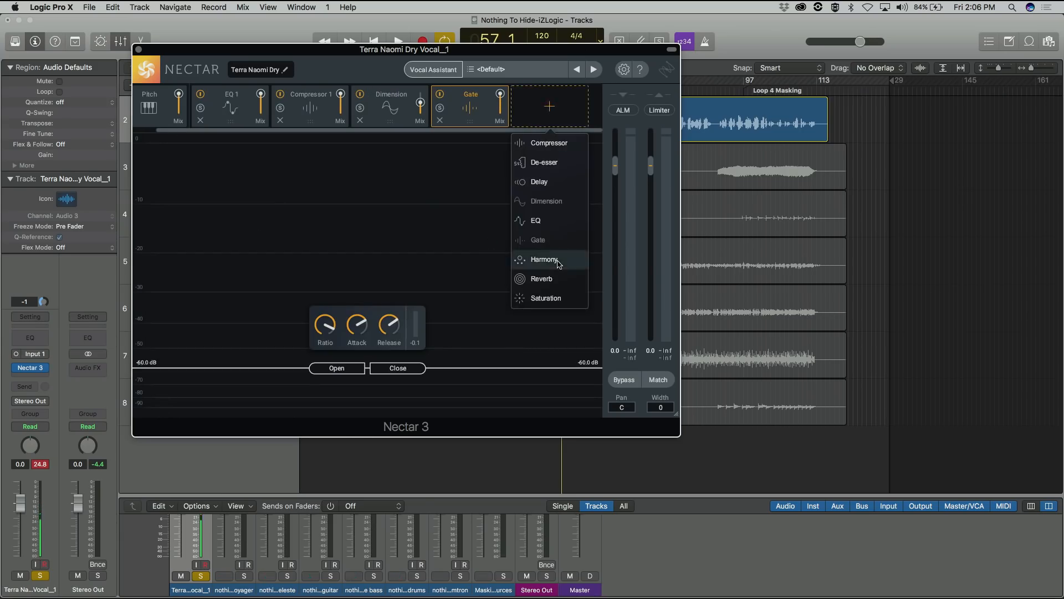
click(555, 280)
click(554, 116)
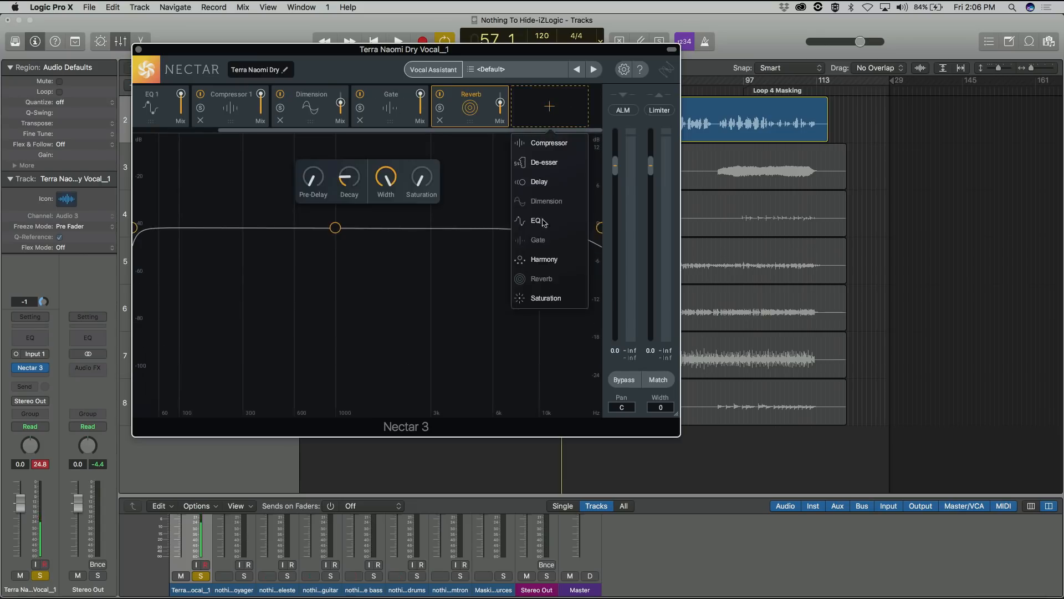
click(544, 299)
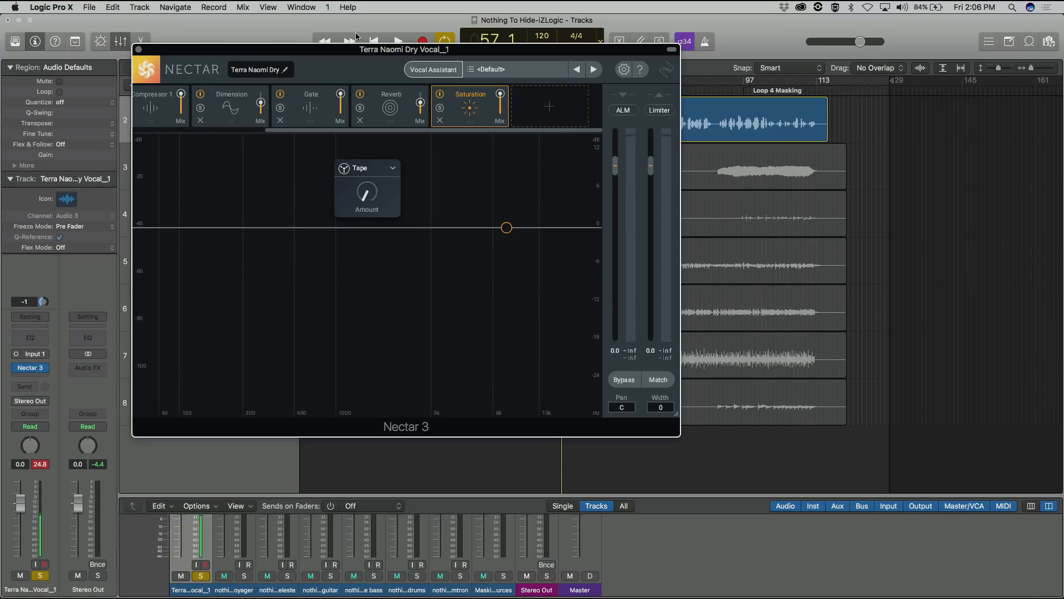
- Rearrange the order of the modules in the Nectar effects chain by moving two of them earlier
scroll(349, 101, left, 5)
drag(556, 120, 391, 130)
scroll(438, 126, right, 3)
drag(488, 108, 328, 113)
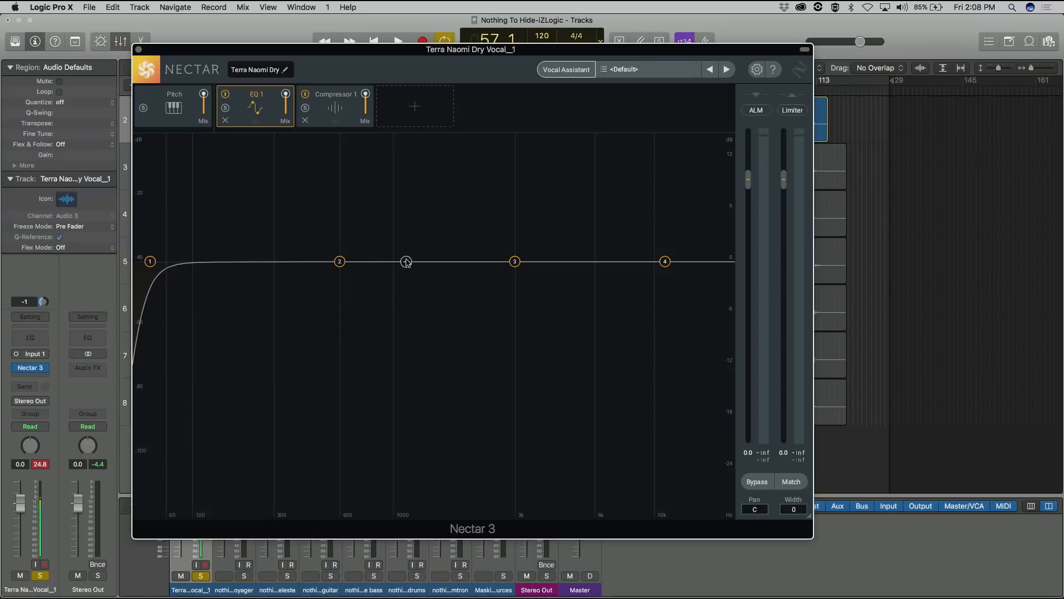
- Add a Bell band to EQ 1 at about 1861 Hz with about 5.9 dB of gain, and check the available filter shapes
click(434, 262)
drag(433, 261, 462, 212)
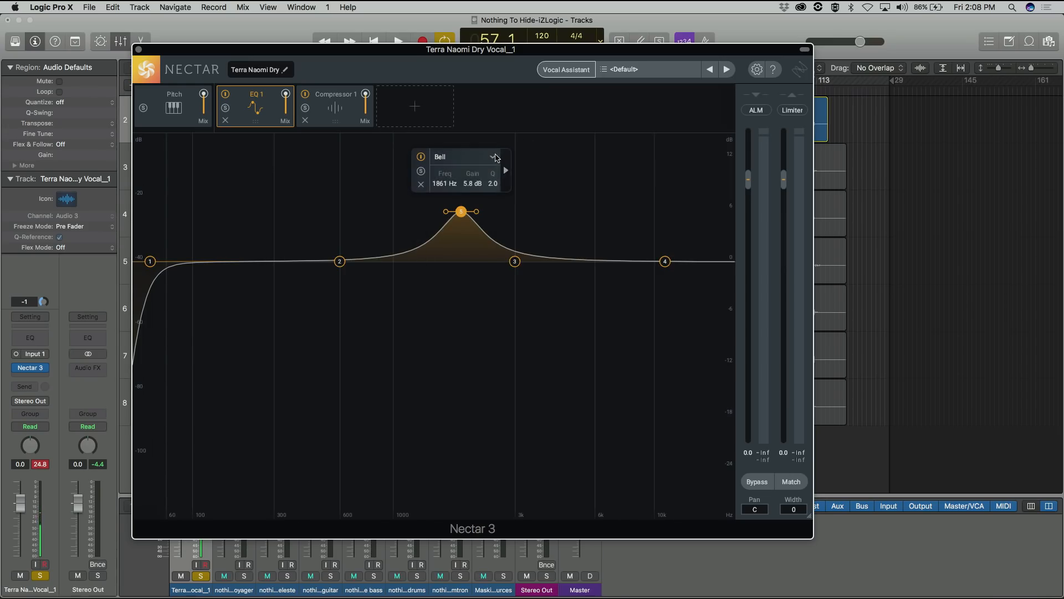
click(493, 157)
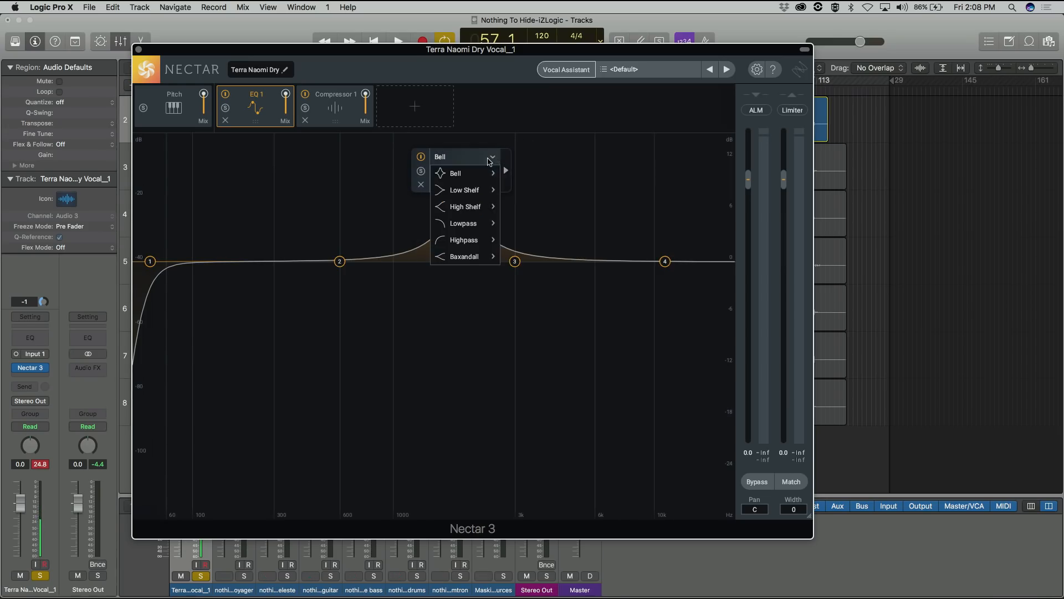
click(453, 157)
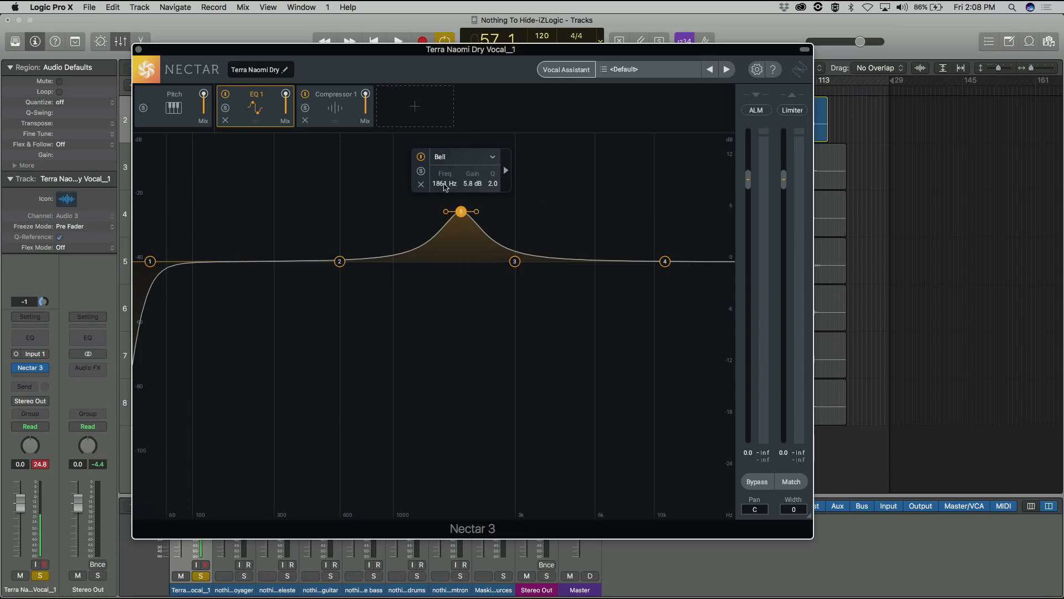
mouse_move(464, 213)
mouse_down()
mouse_move(431, 212)
mouse_move(457, 214)
mouse_up()
key(super+z)
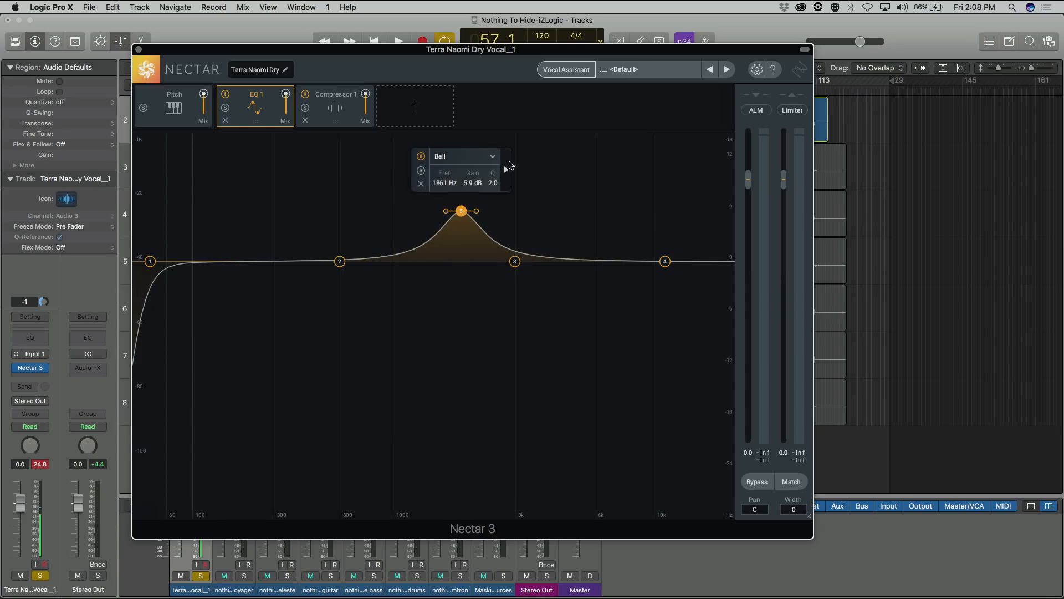
click(507, 170)
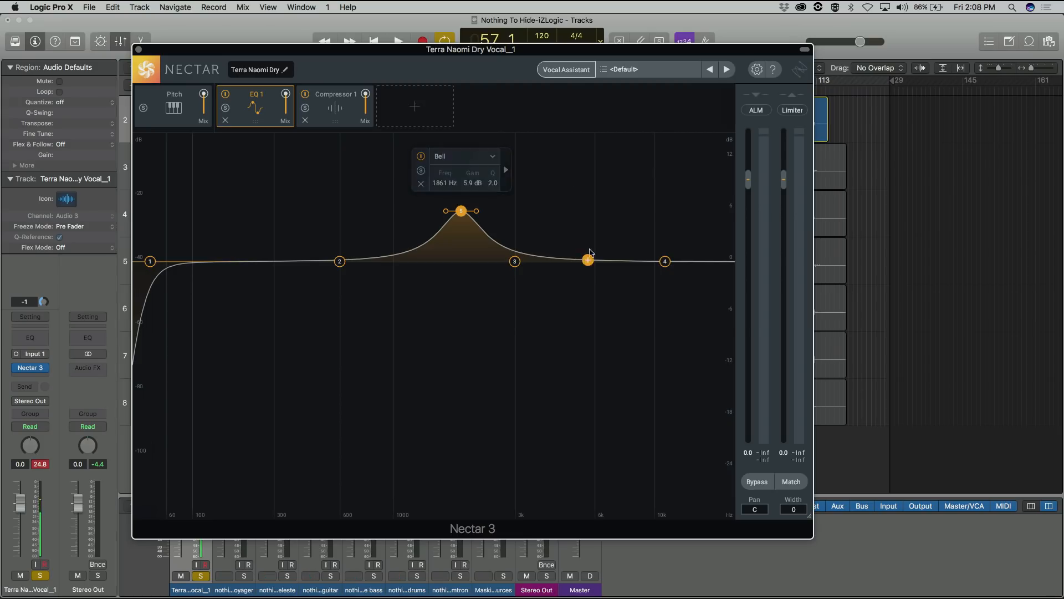
- Add six more bands to EQ 1, including Bell boosts of about 5.0 dB at 157 Hz and 8.8 dB at 4142 Hz
drag(589, 258, 592, 228)
drag(648, 255, 649, 203)
drag(201, 262, 201, 360)
drag(222, 262, 221, 219)
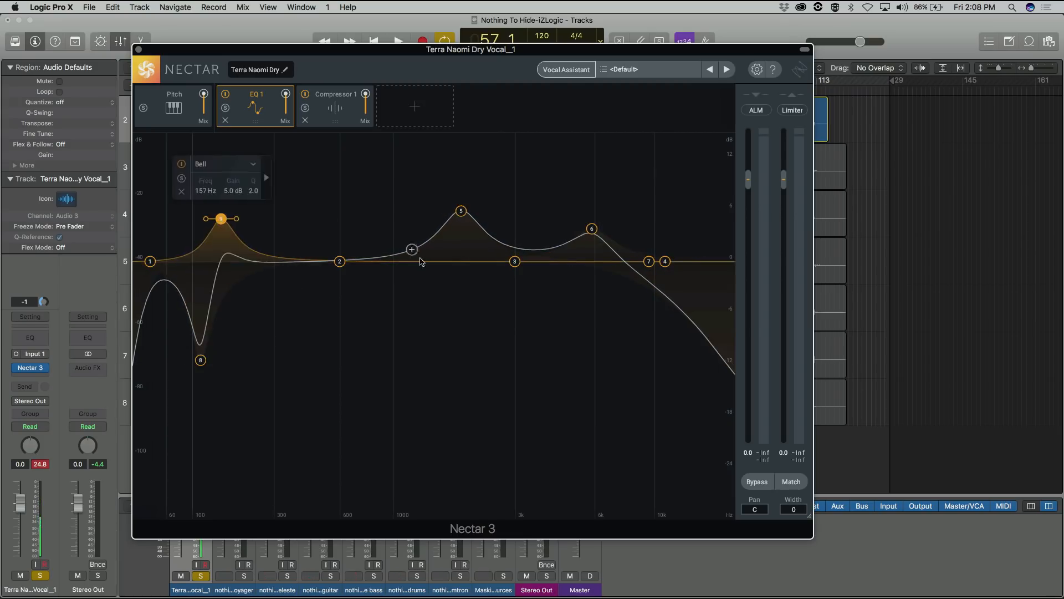
drag(365, 261, 365, 219)
drag(482, 229, 551, 185)
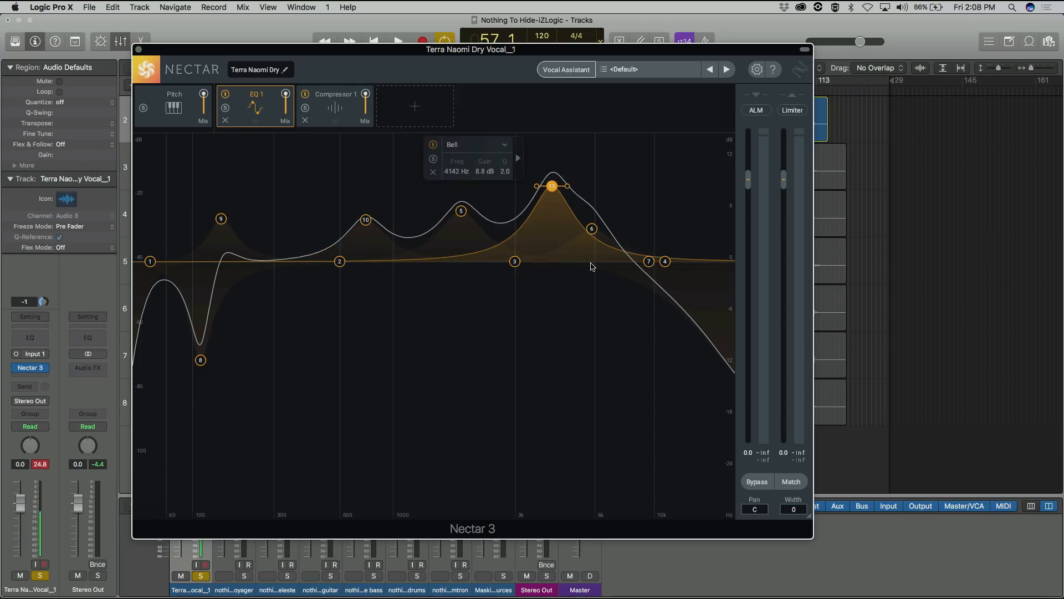
- Add another six EQ 1 bands, including about -10.2 dB at 5910 Hz, -14.7 dB at 1258 Hz and 6.6 dB at 8374 Hz
drag(635, 263, 592, 349)
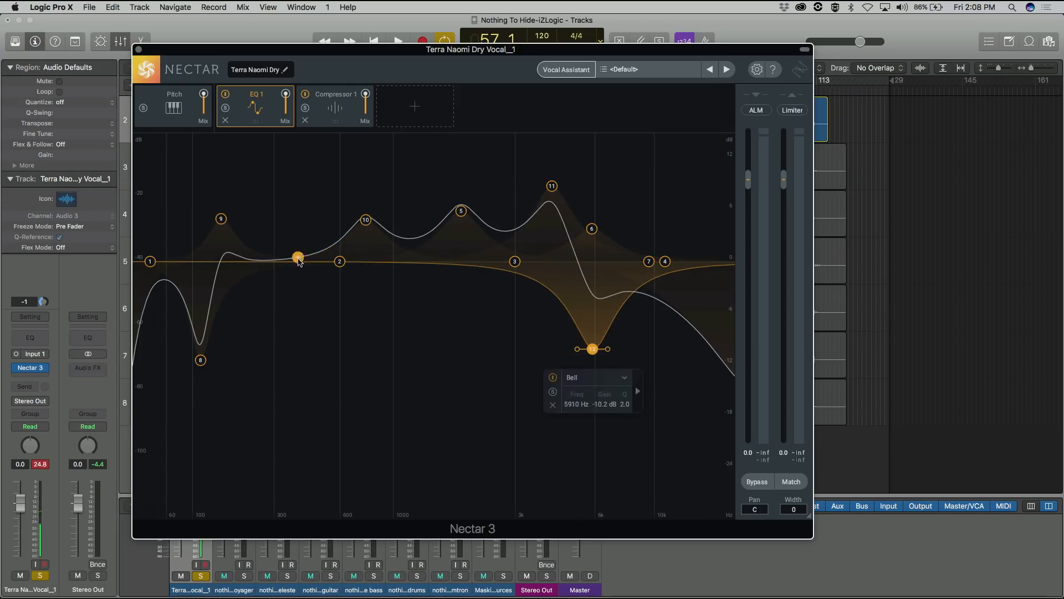
drag(298, 259, 292, 217)
drag(435, 228, 418, 388)
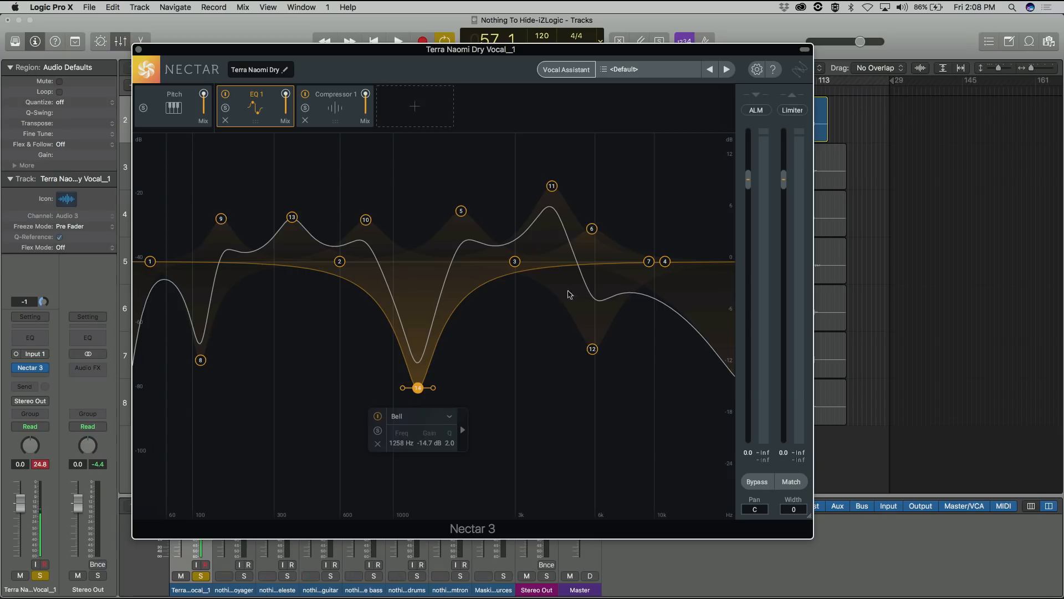
drag(586, 285, 634, 204)
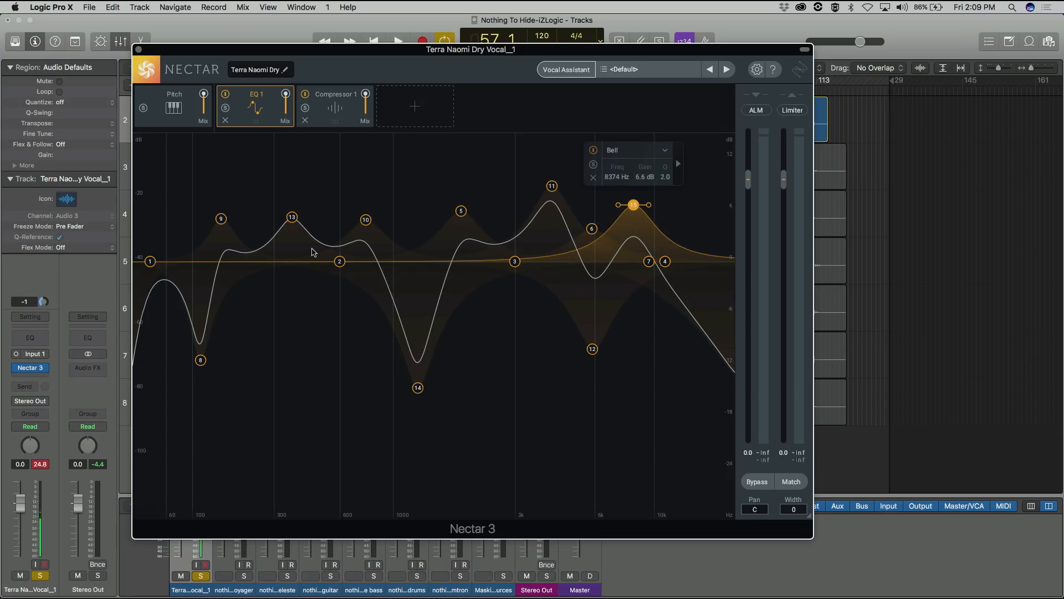
drag(319, 242, 305, 295)
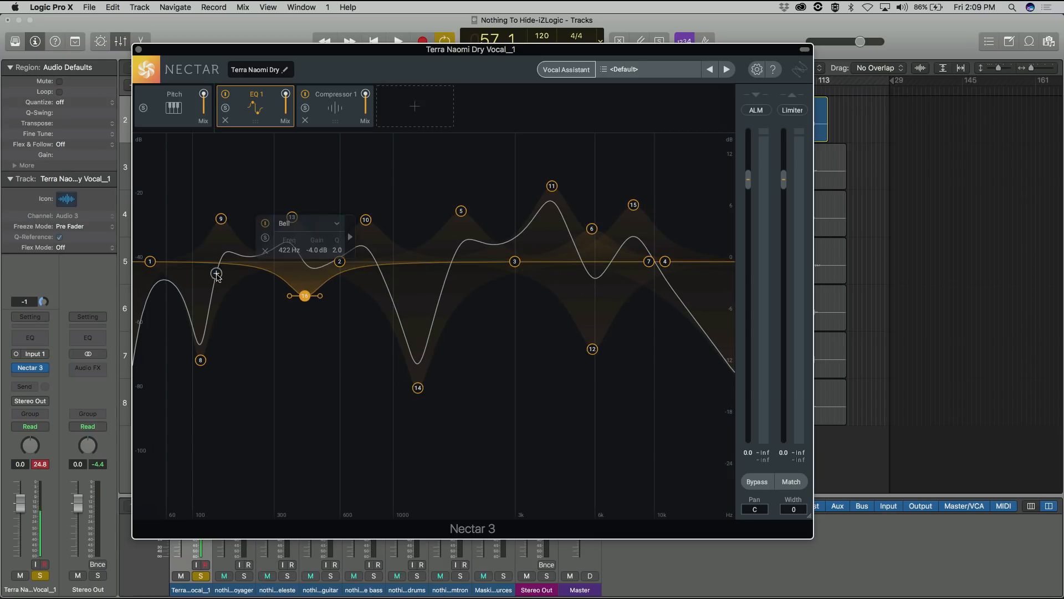
drag(216, 274, 185, 255)
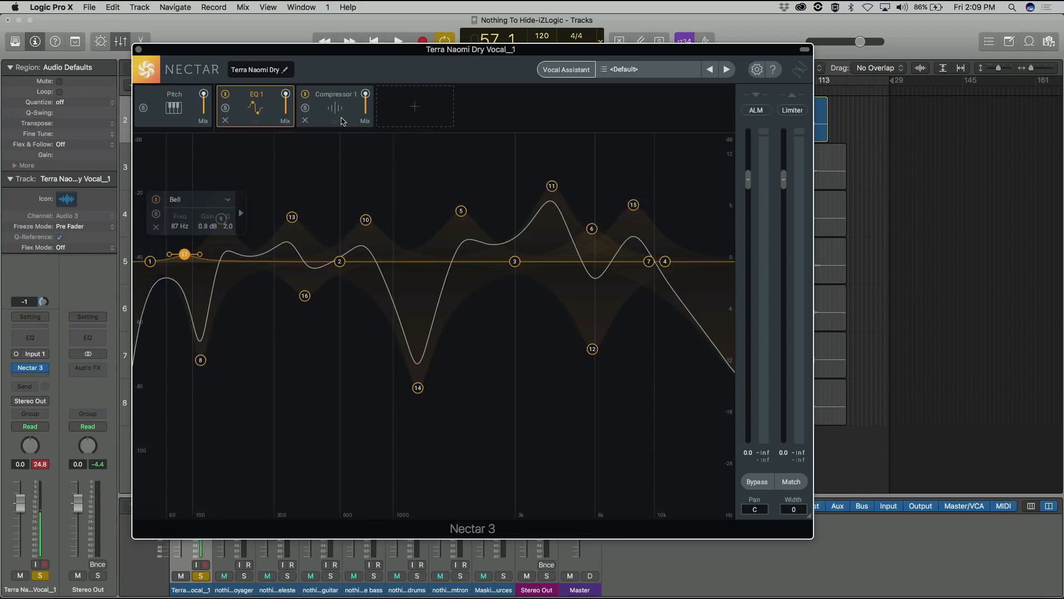
- With the vocal playing and EQ 1 bypassed, lower the threshold of Compressor 1 to about -20.8 dB
click(342, 121)
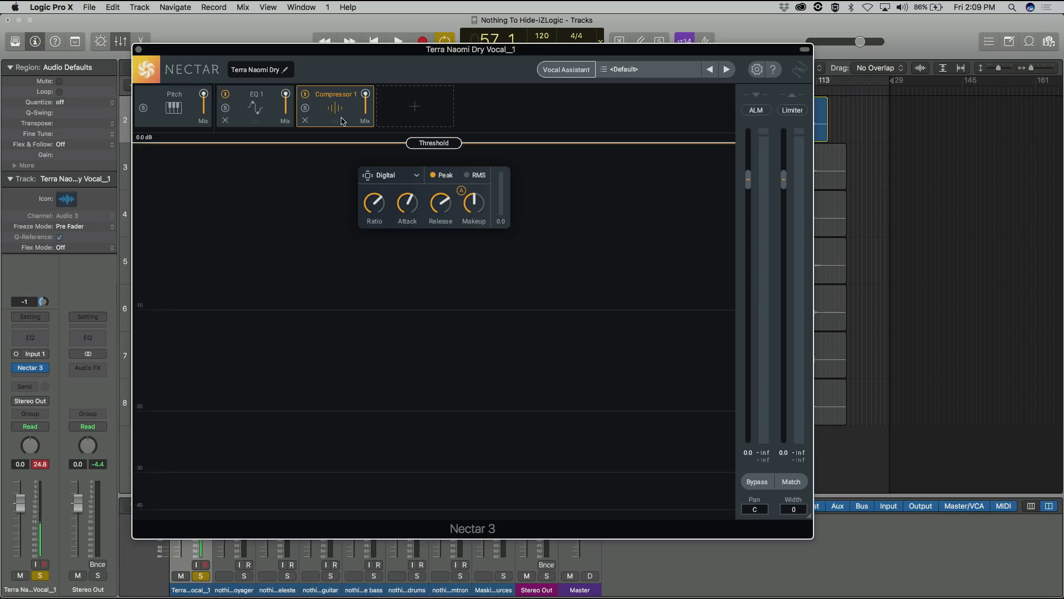
key(space)
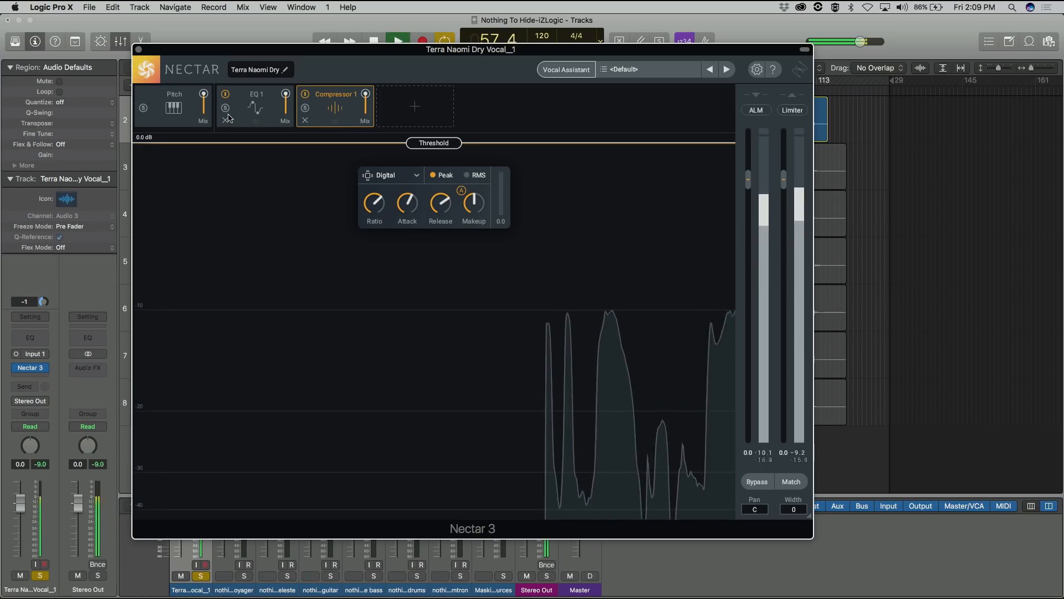
drag(430, 147, 423, 418)
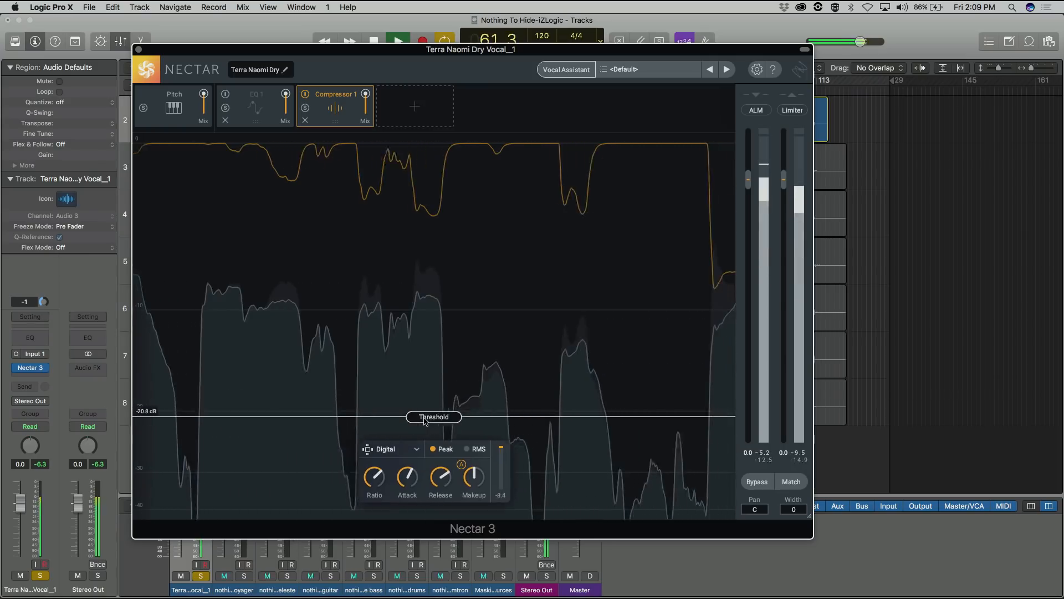
- Reposition and shrink the plug-in window, and examine the compressor modes available besides Digital
drag(502, 50, 540, 50)
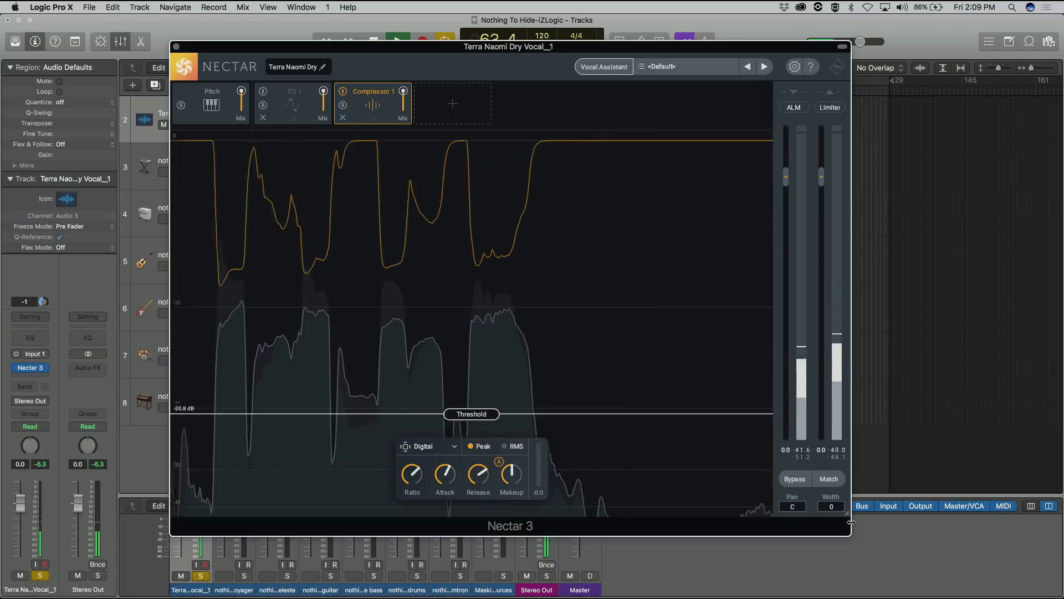
drag(851, 523, 806, 486)
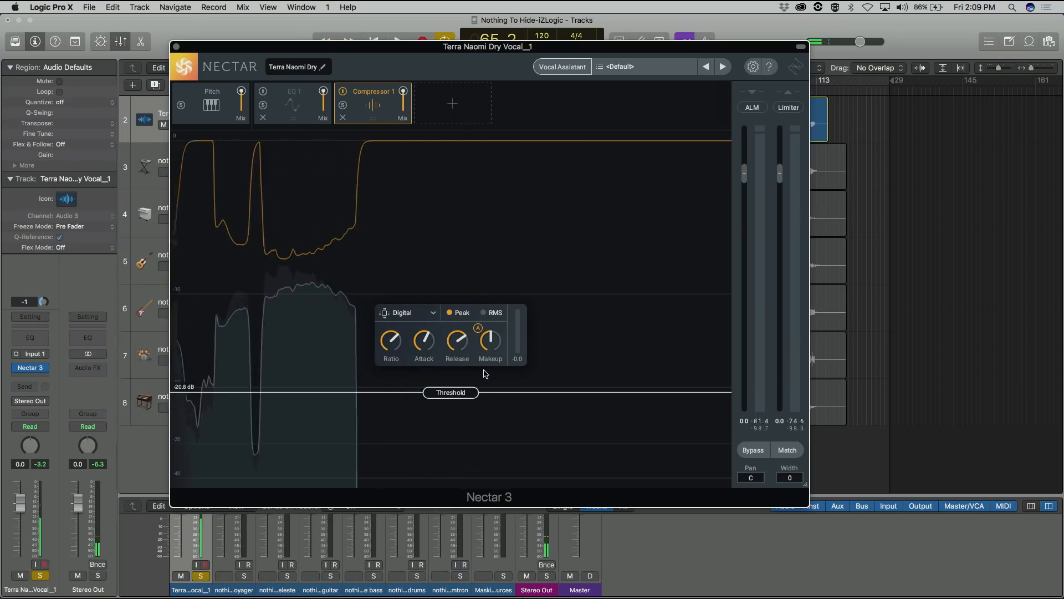
click(409, 313)
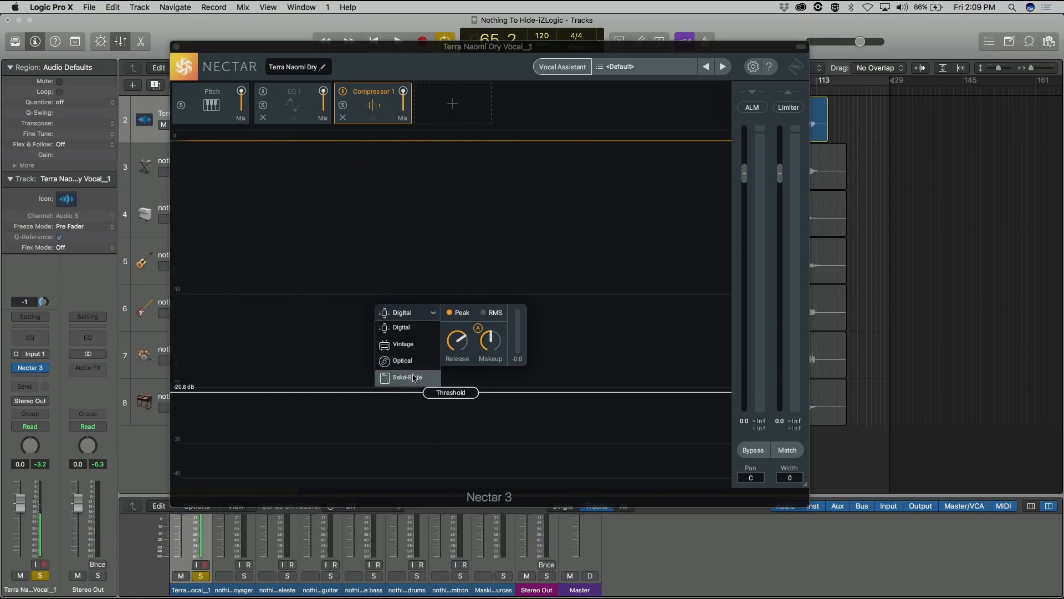
click(413, 316)
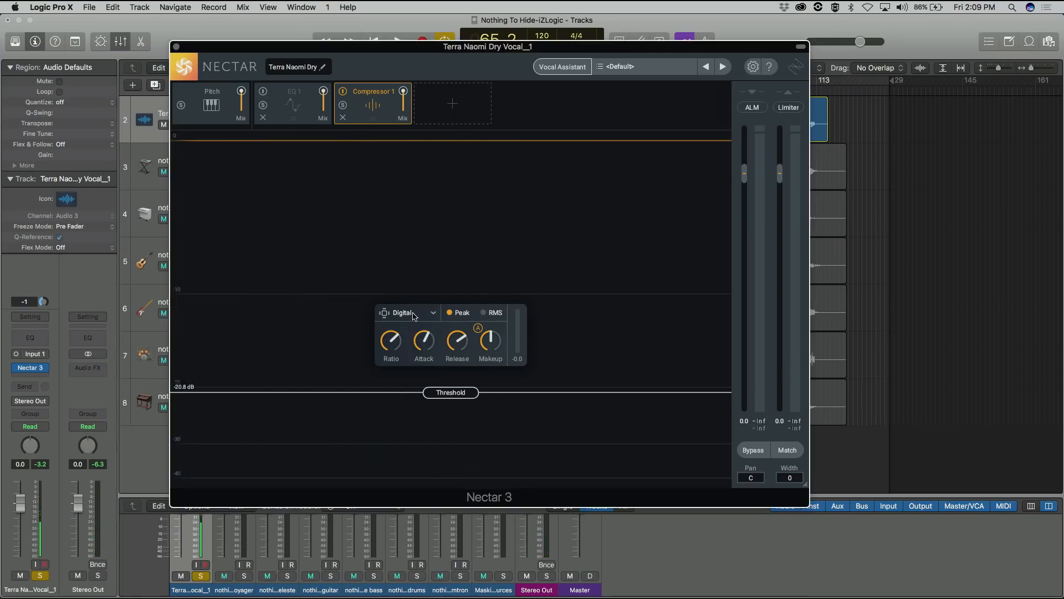
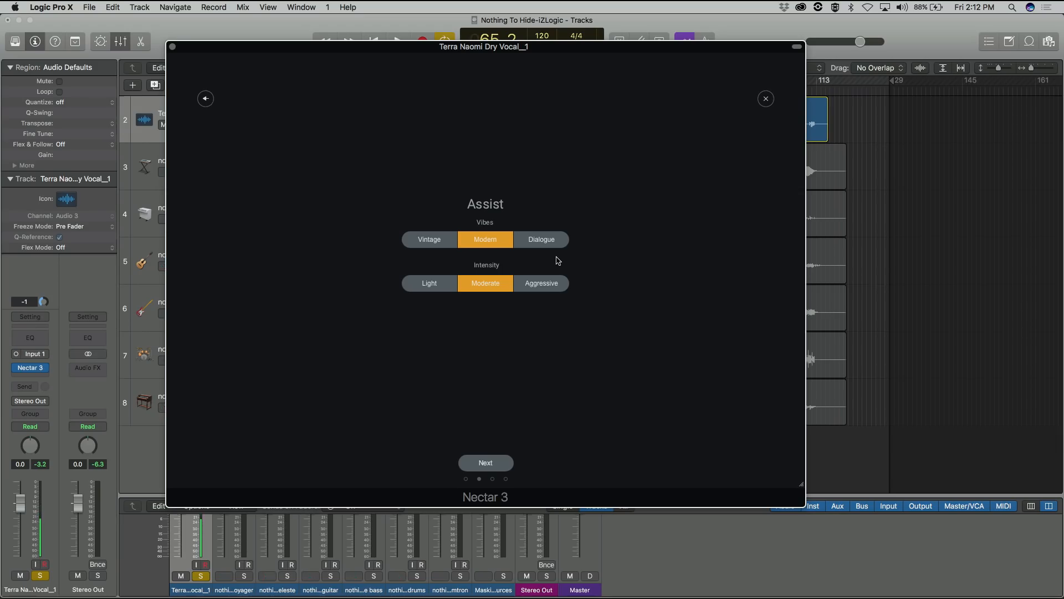
- In the Vocal Assistant's Assist settings, choose the Dialogue vibe and try the Light and Moderate intensities before choosing Aggressive
click(545, 243)
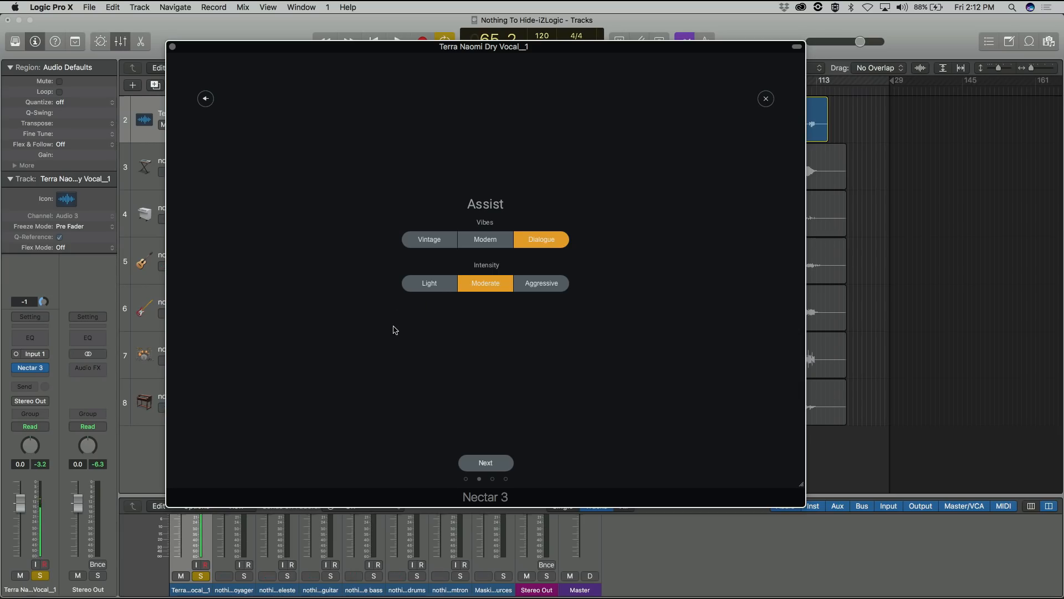
click(442, 286)
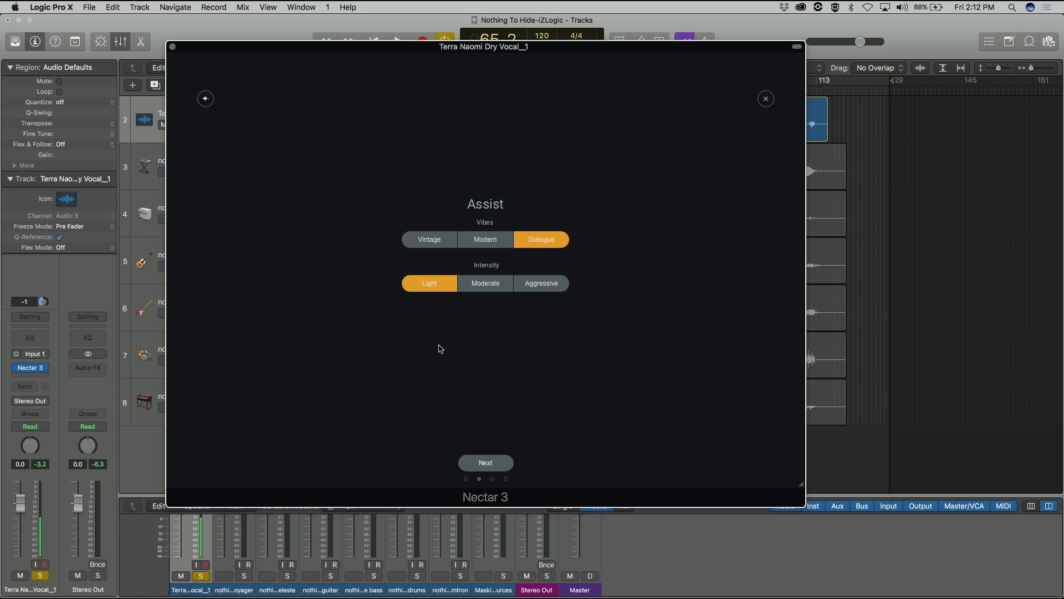
click(481, 285)
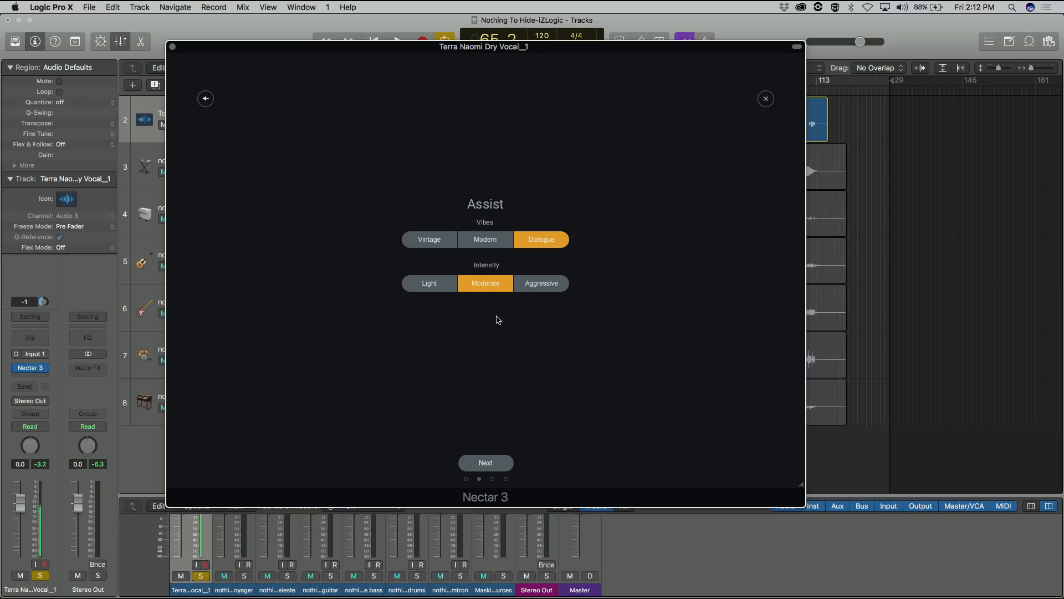
click(541, 286)
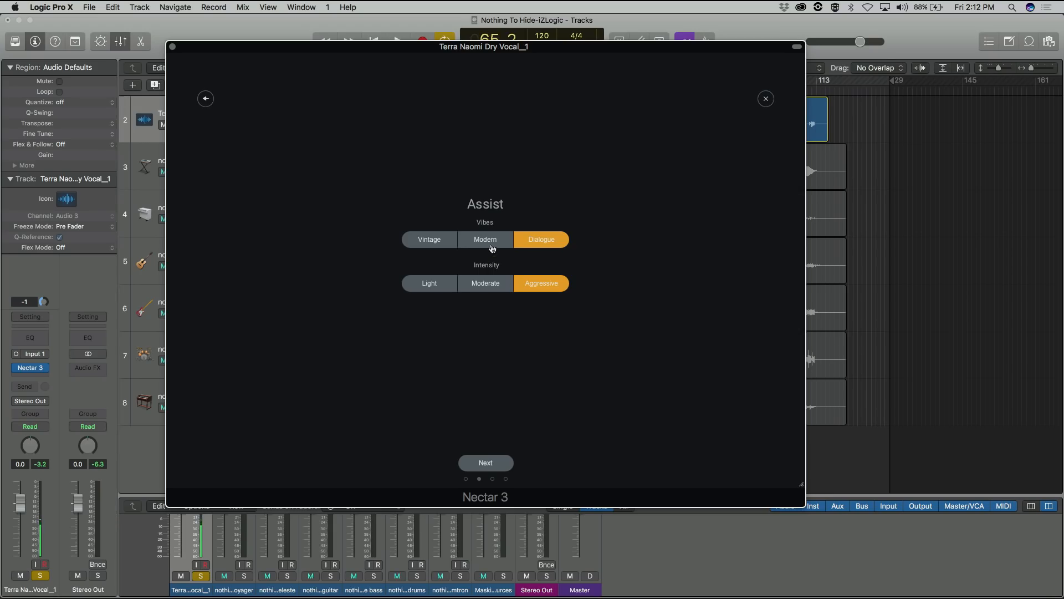
- In the Vocal Assistant, choose the Modern vibe with Moderate intensity, run the analysis and accept its suggested settings
click(492, 247)
click(490, 292)
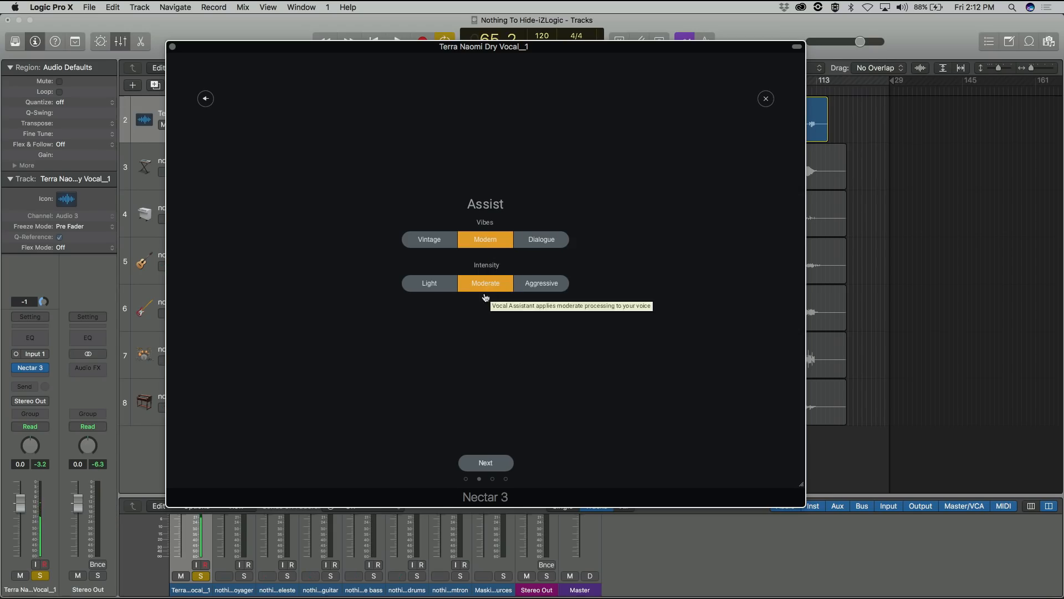
click(479, 460)
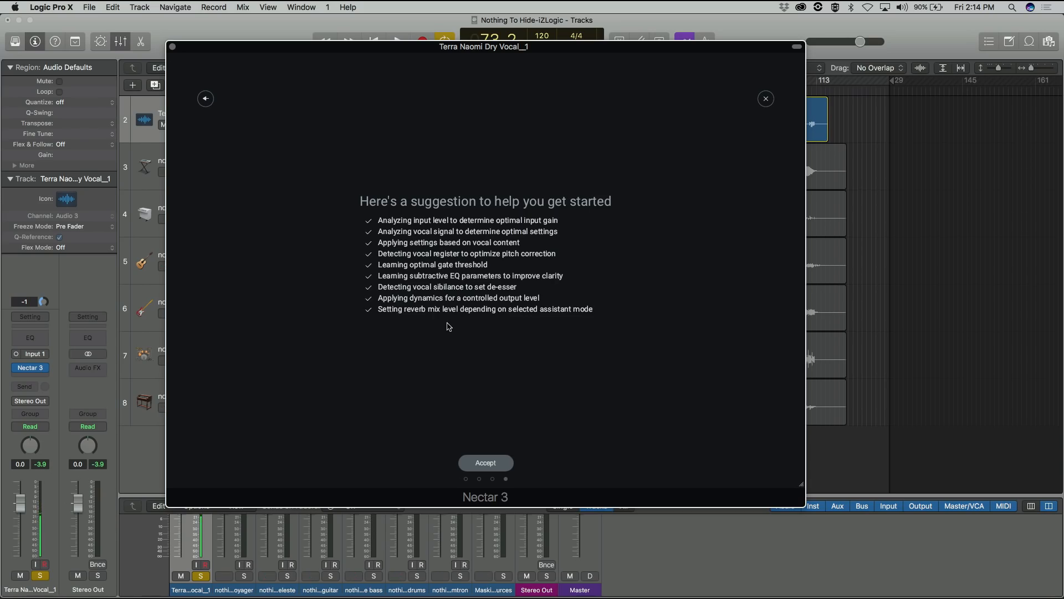
click(490, 465)
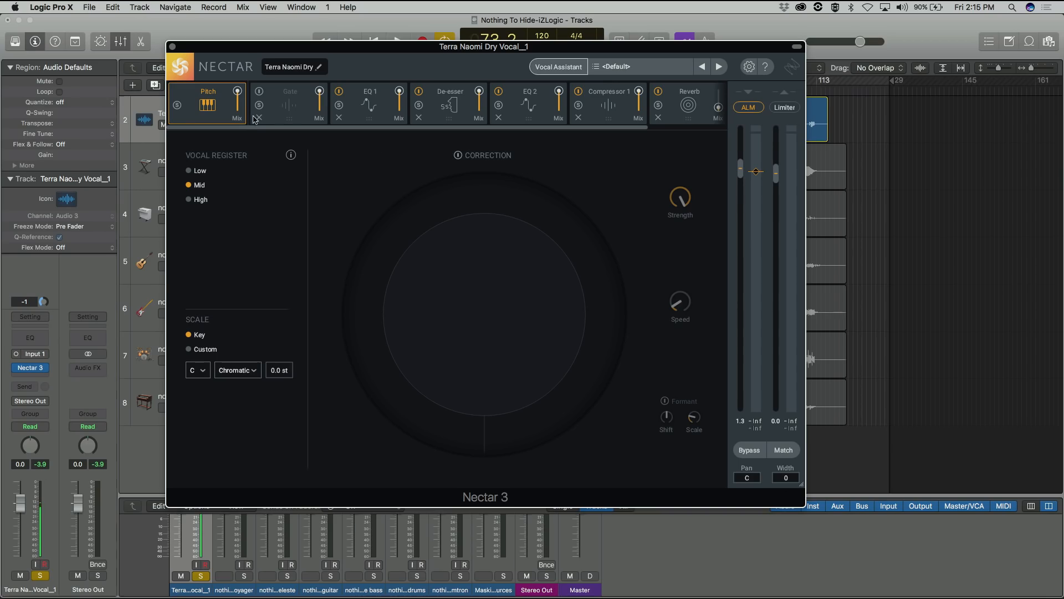
- Examine the settings Vocal Assistant created in the EQ 1, De-esser, EQ 2, Compressor 1 and Reverb modules
click(383, 102)
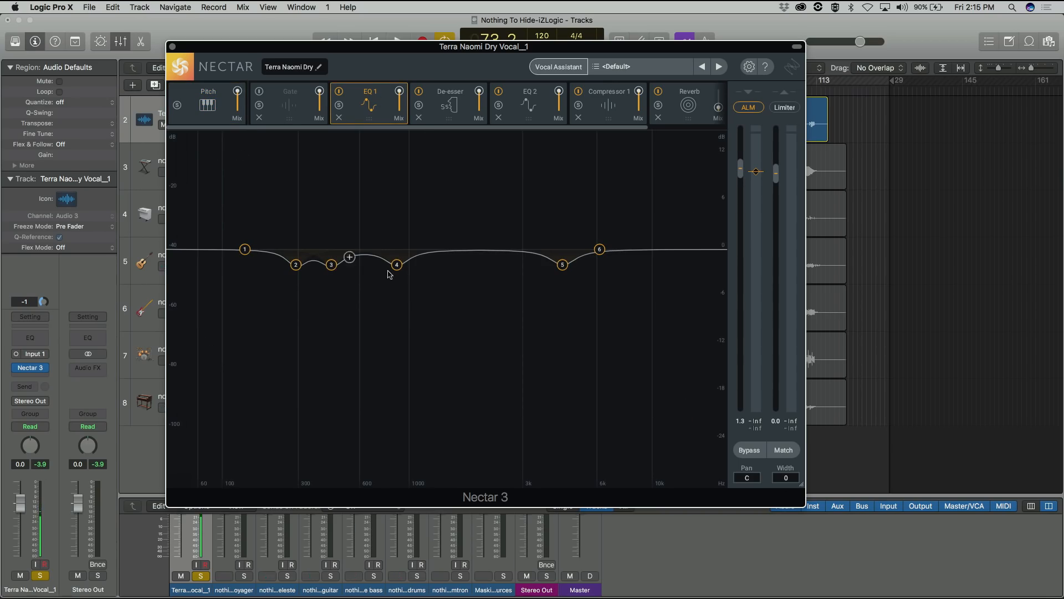
click(450, 109)
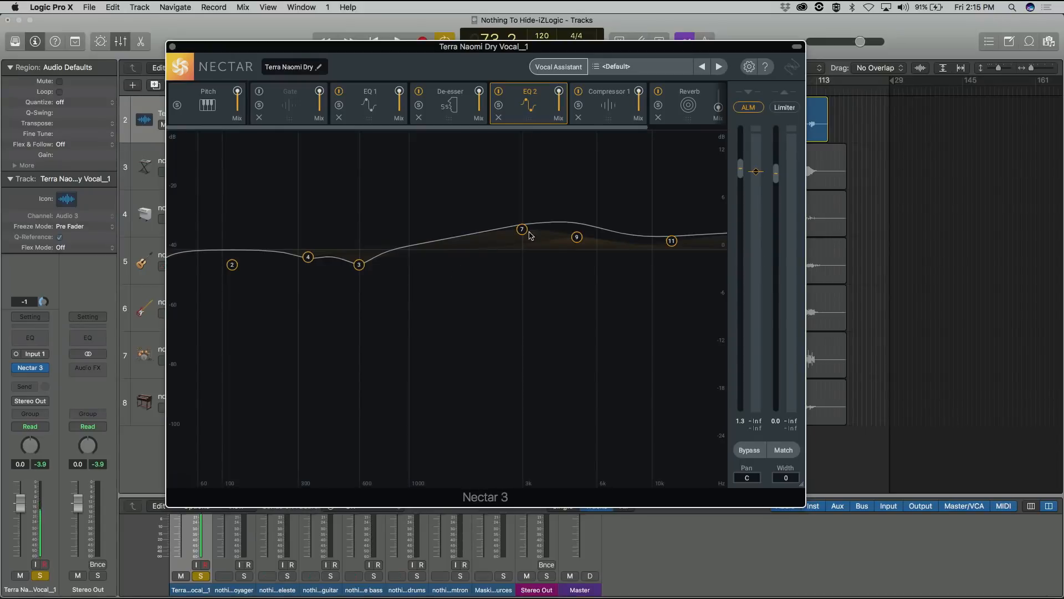
click(612, 107)
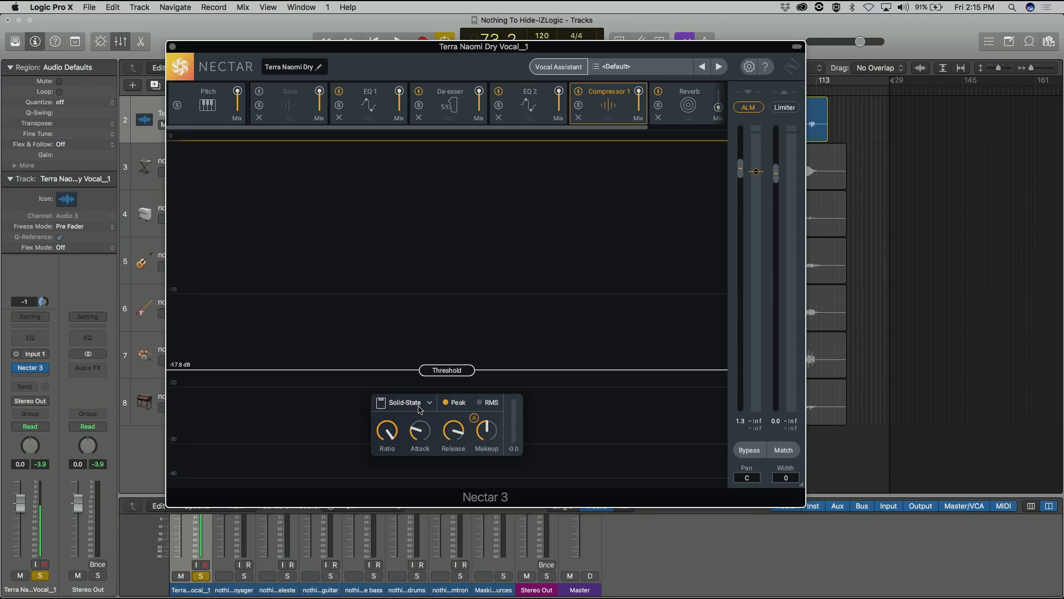
click(685, 98)
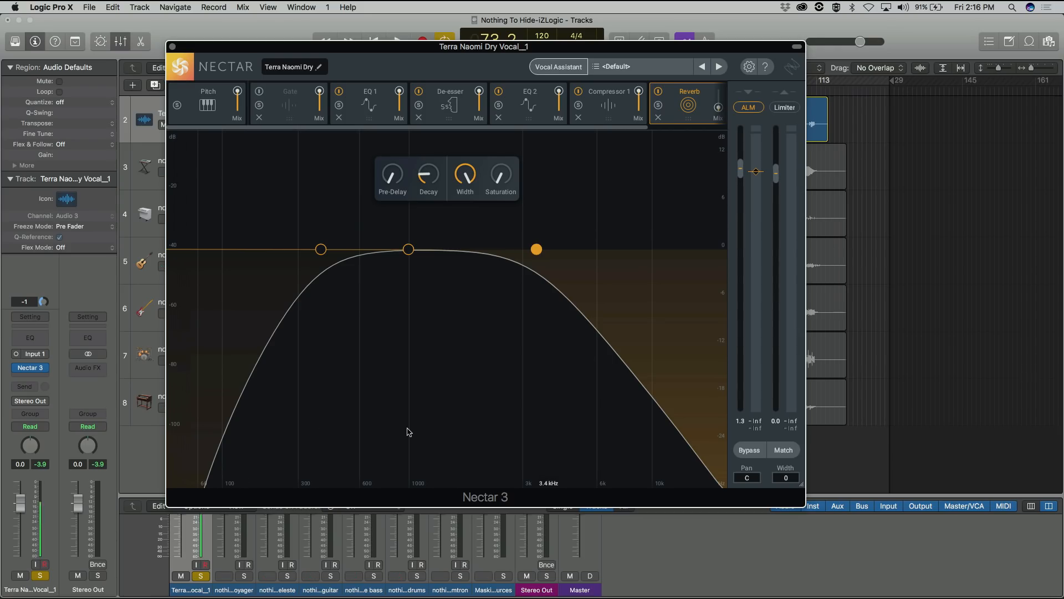
- Try a -12.14 dB cut on the reverb's middle band against bypass, and ease it to about -2.65 dB at 1.2 kHz
drag(408, 253, 431, 350)
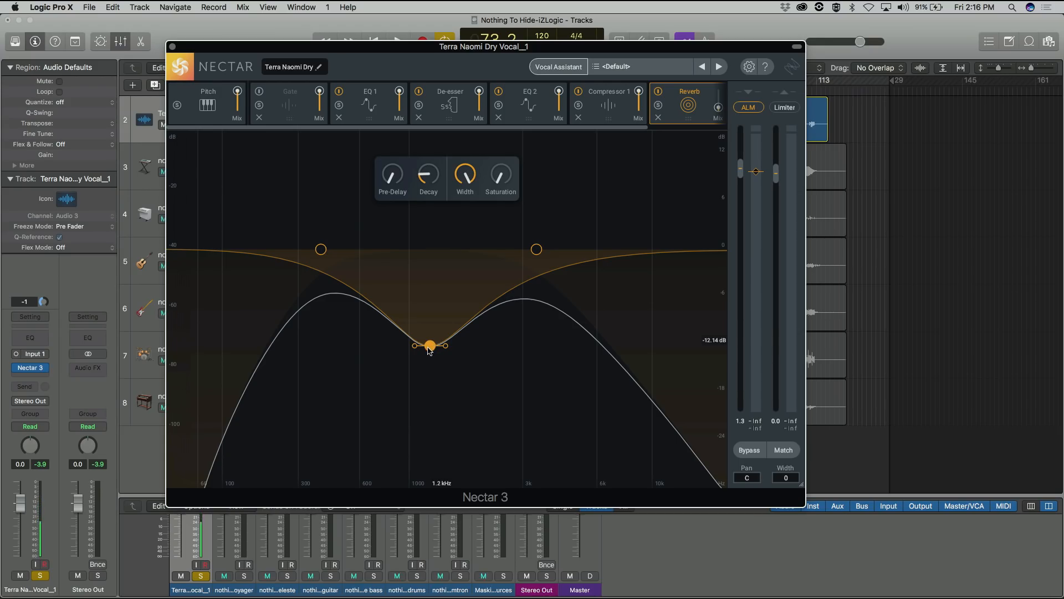
scroll(549, 105, right, 3)
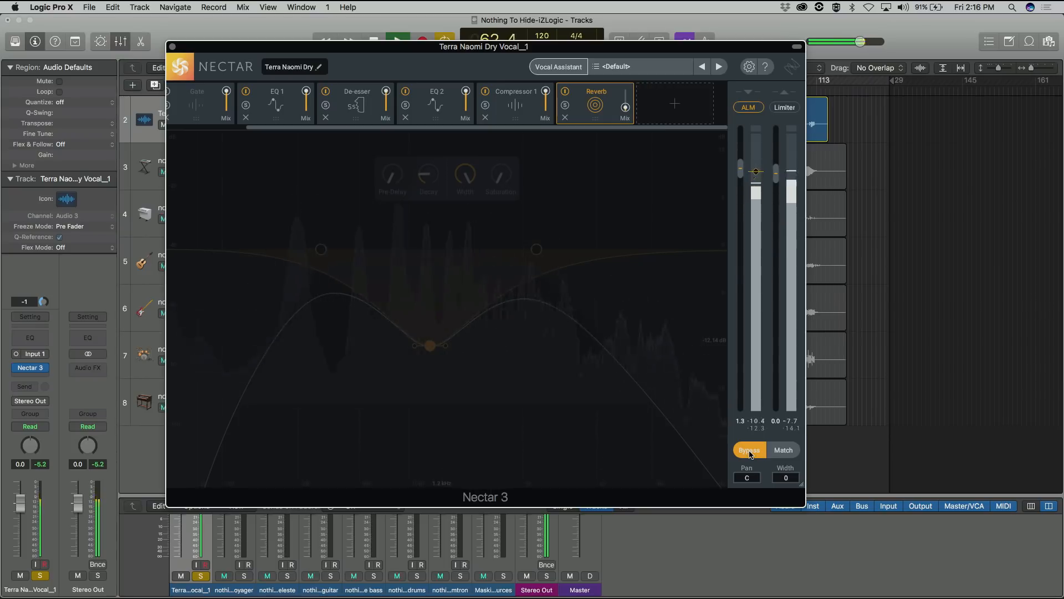
click(749, 450)
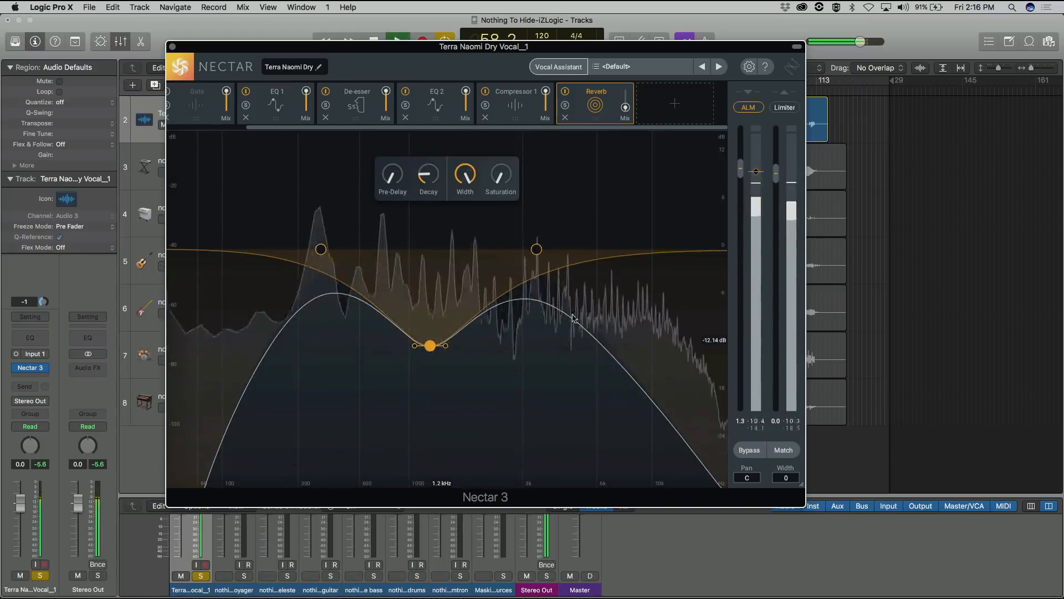
drag(431, 344, 431, 271)
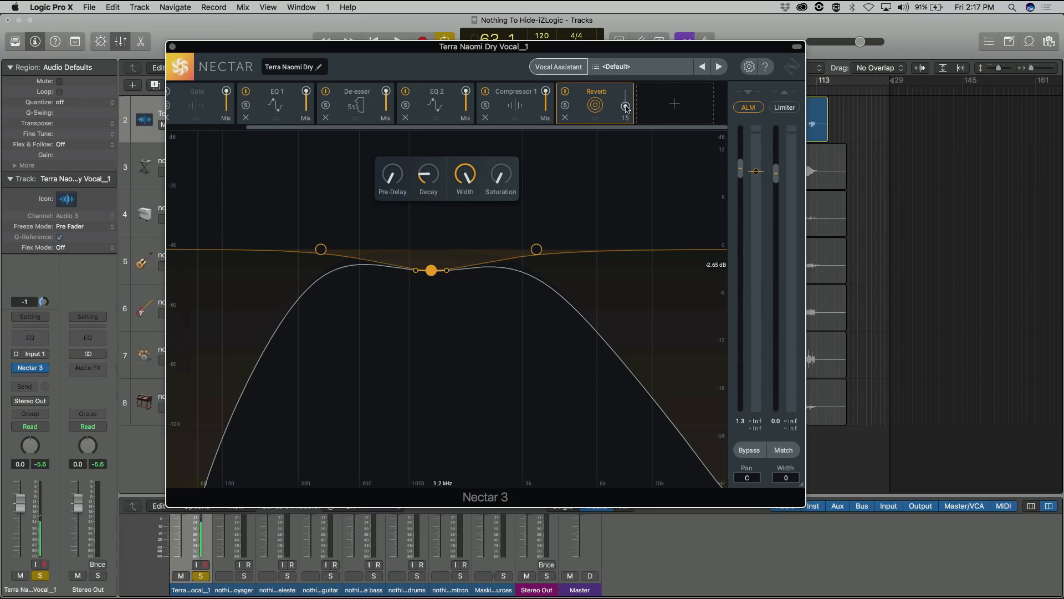
- Unsolo the vocal and, with the full mix playing, move the reverb's middle band to 1.3 kHz and its high cut to 3.7 kHz
drag(483, 55, 569, 54)
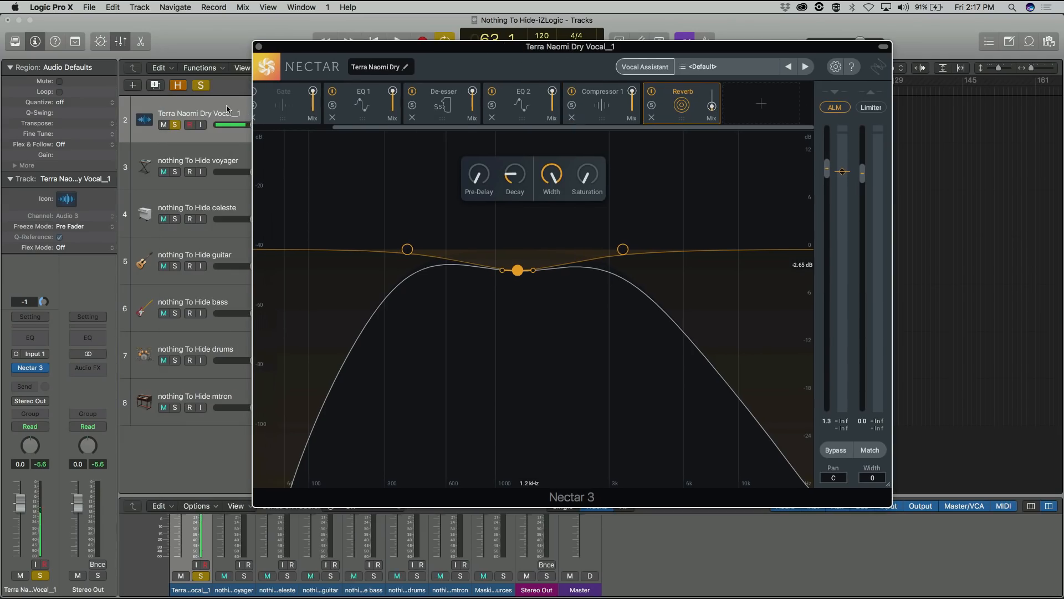
click(174, 125)
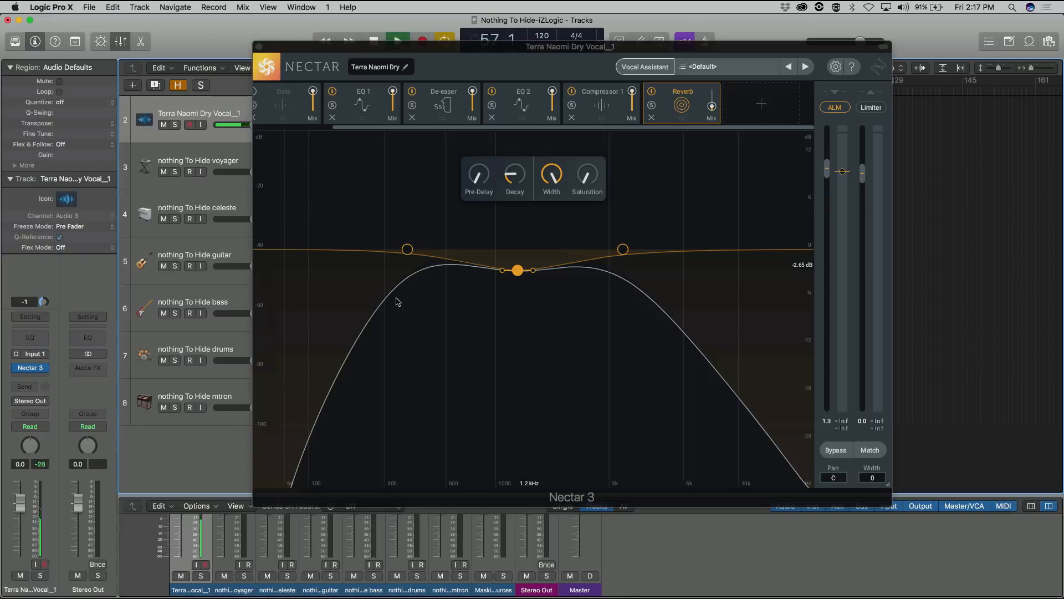
key(space)
drag(518, 273, 525, 273)
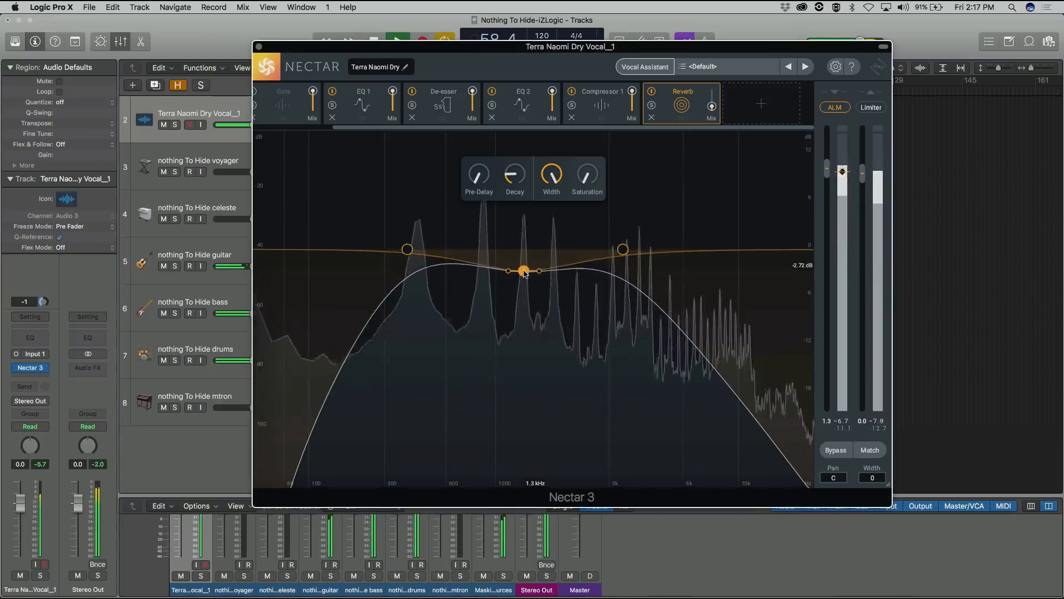
drag(623, 250, 632, 249)
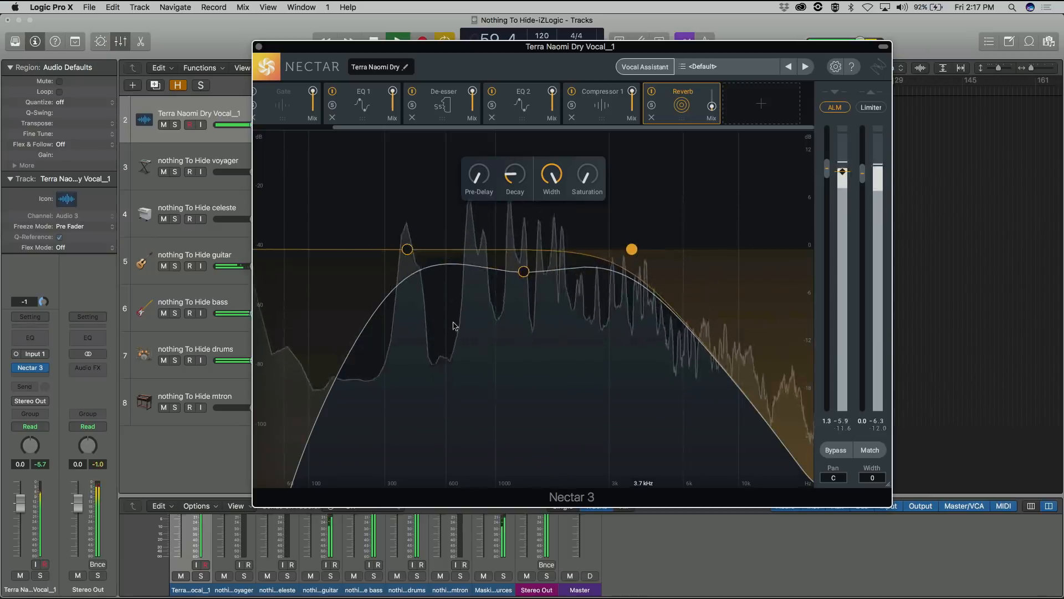
- Add a Delay module after the Reverb and narrow its filter by raising the low cut and lowering the high cut to 3.8 kHz
click(761, 104)
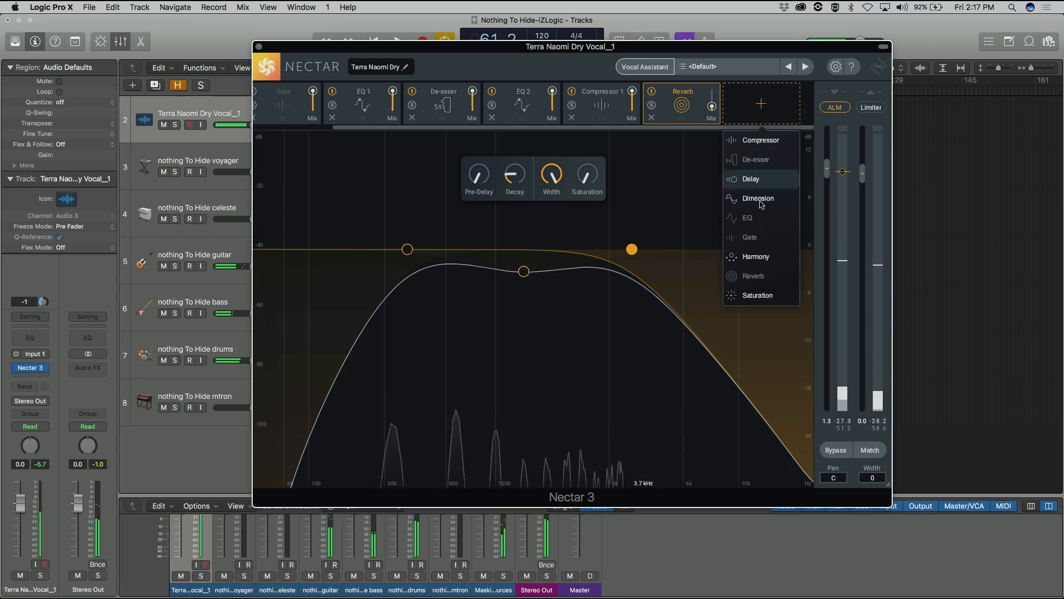
click(757, 179)
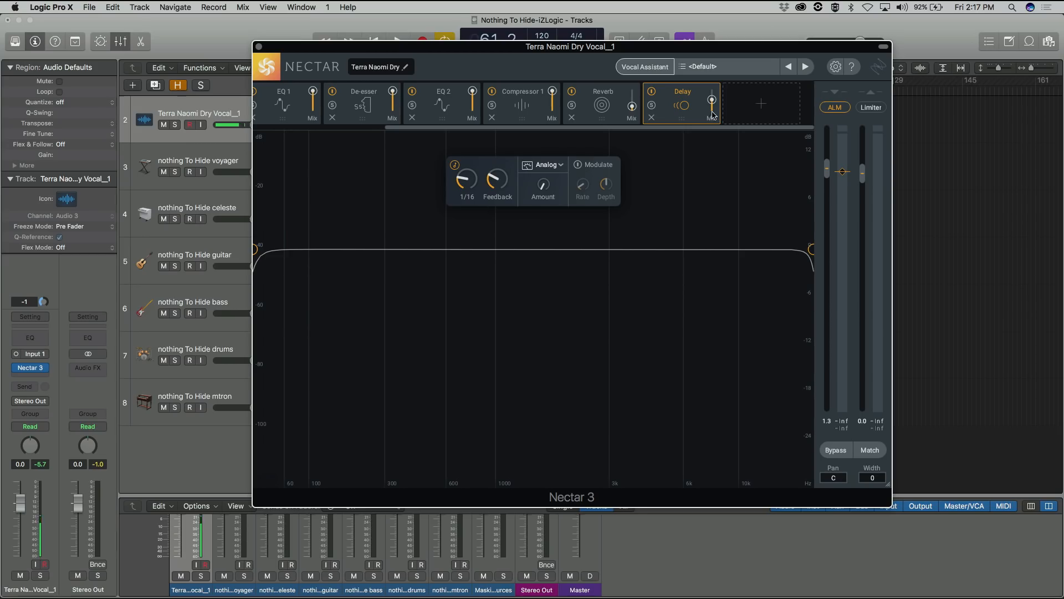
drag(257, 252, 347, 249)
drag(812, 249, 633, 251)
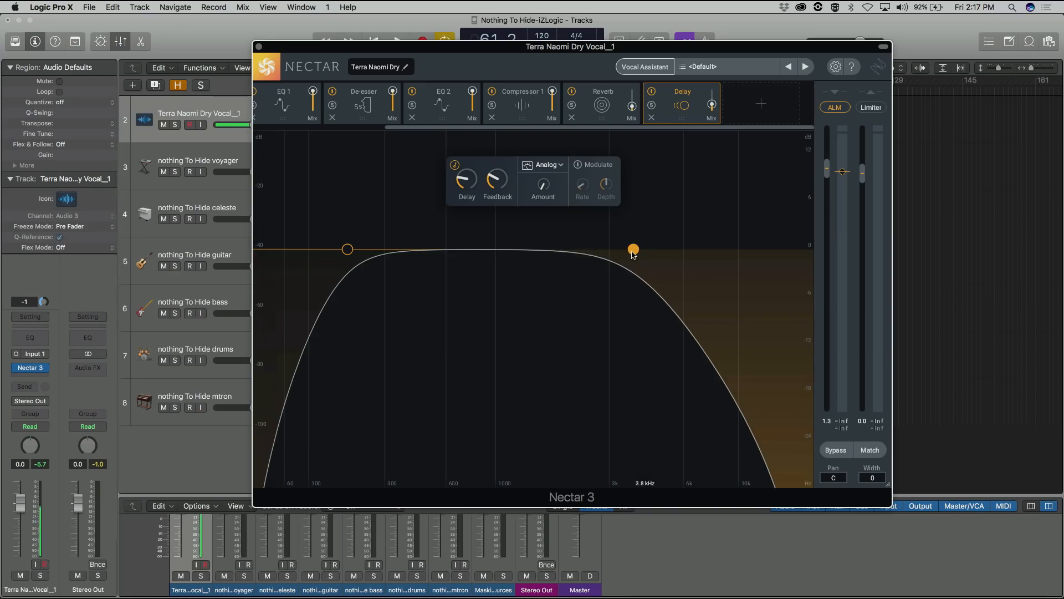
- With the mix playing, raise the delay's low cut to 310 Hz and compare the processed vocal with the bypassed one
key(space)
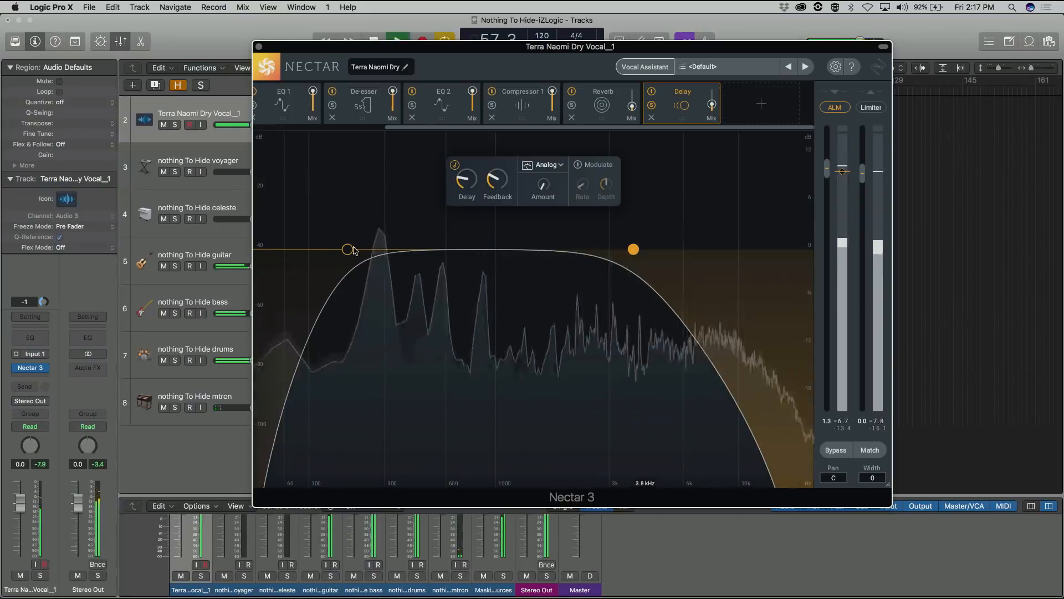
drag(354, 251, 359, 254)
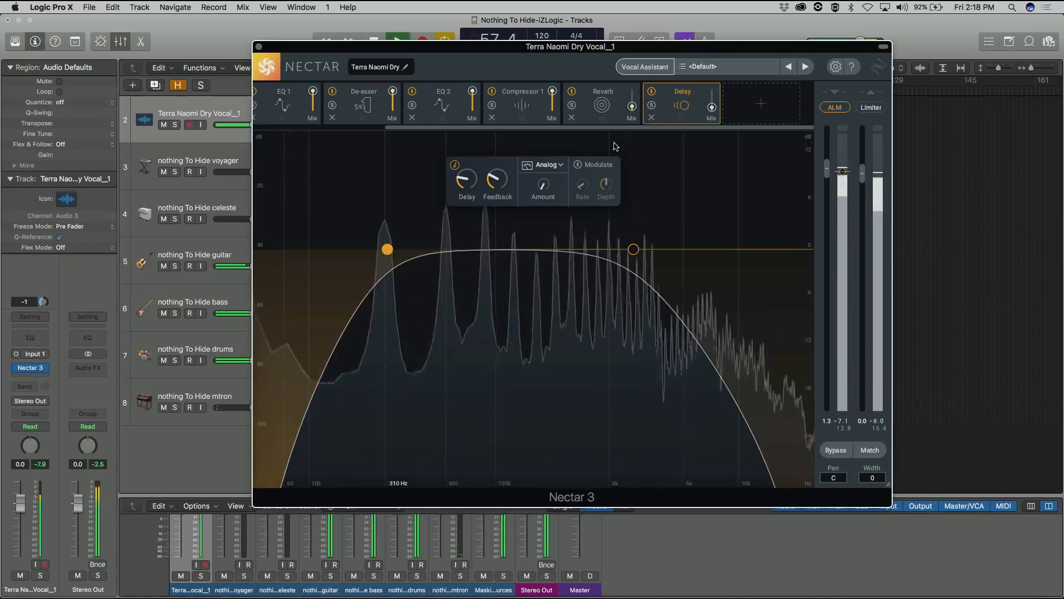
mouse_move(633, 108)
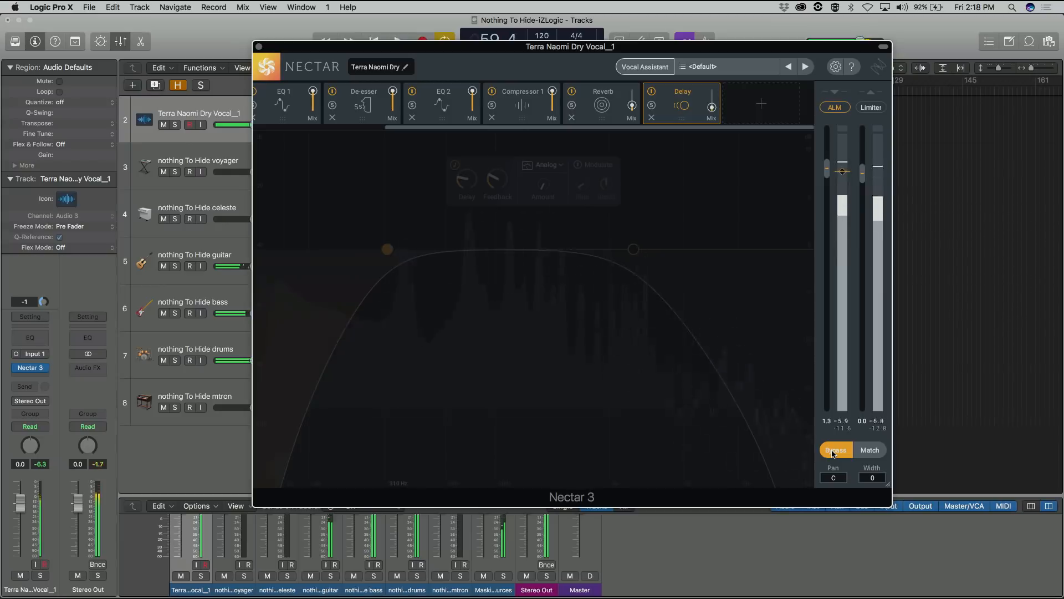
click(834, 452)
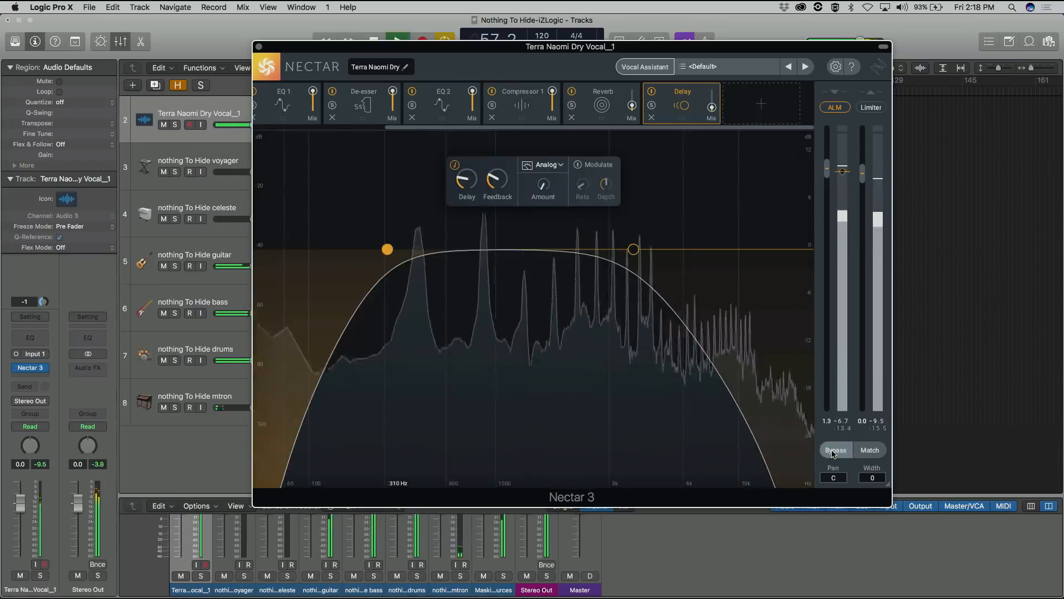
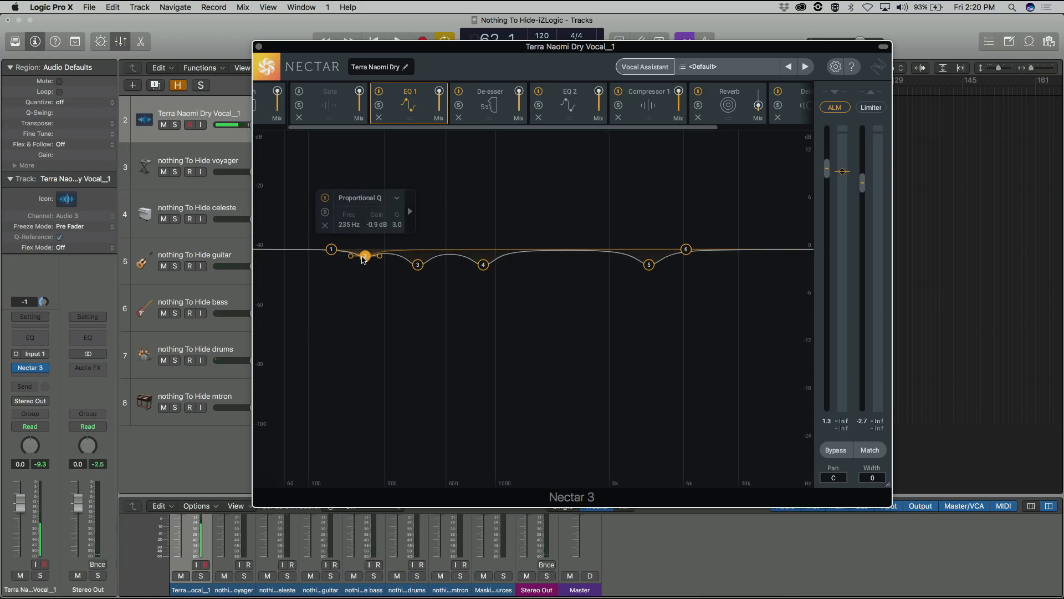
- In EQ 1, make band 3 a dynamic frequency-following cut of about -6.4 dB at 525 Hz, and deepen band 4 during playback
click(419, 265)
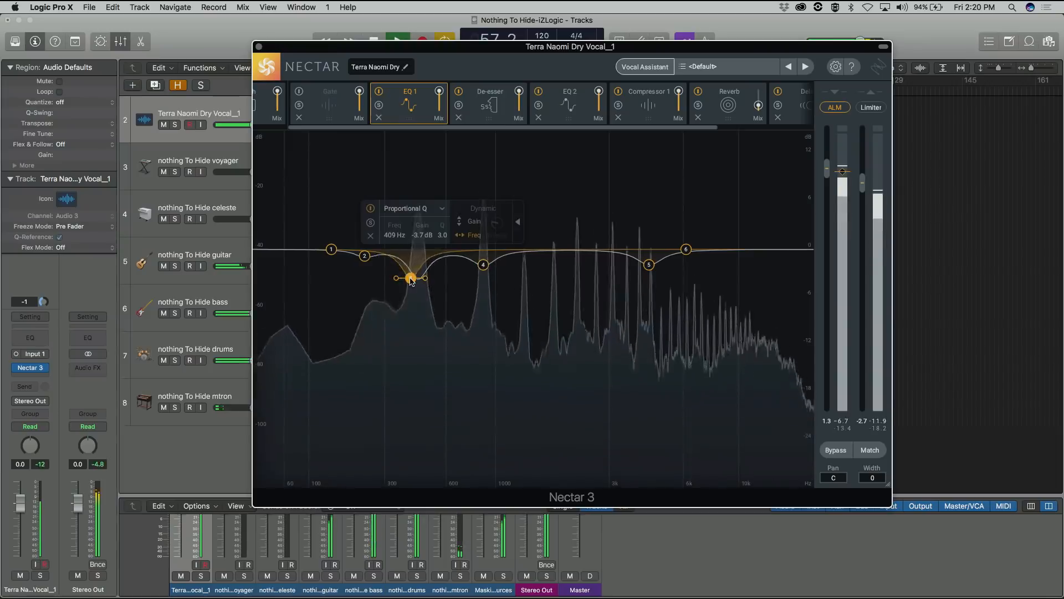
drag(408, 273, 434, 302)
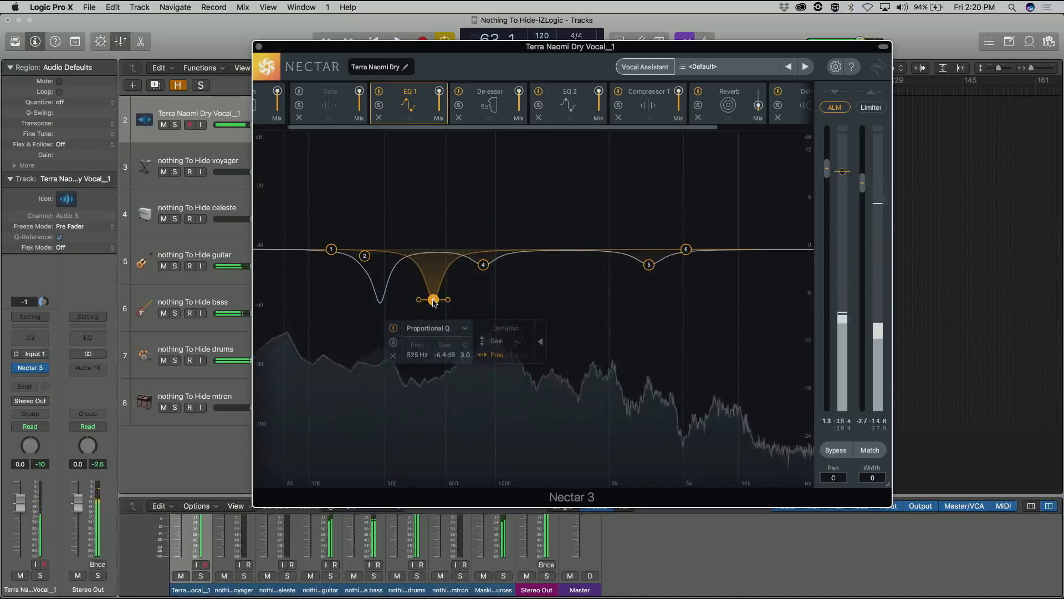
click(483, 266)
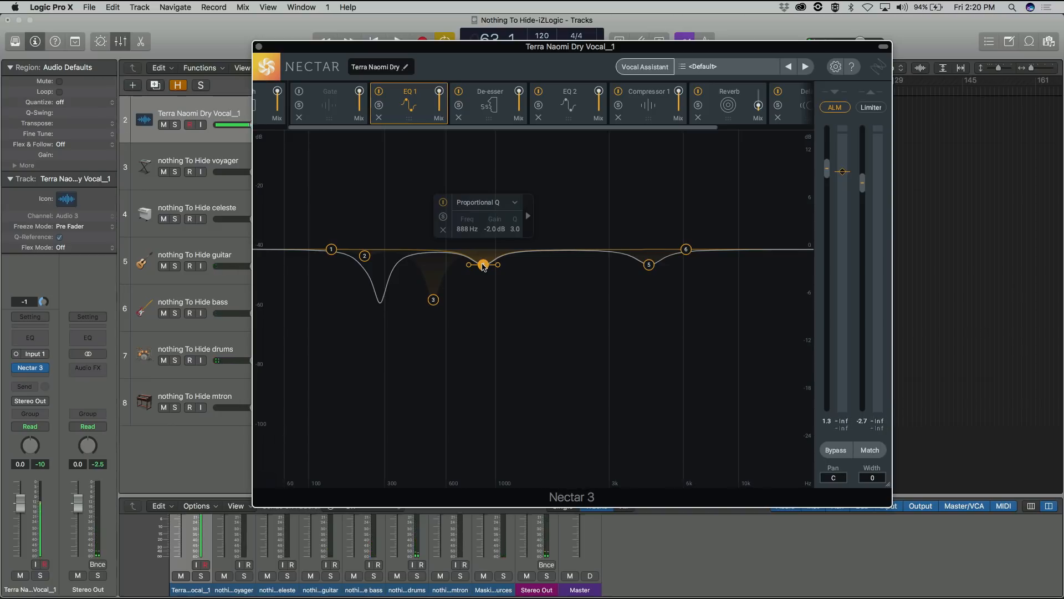
key(space)
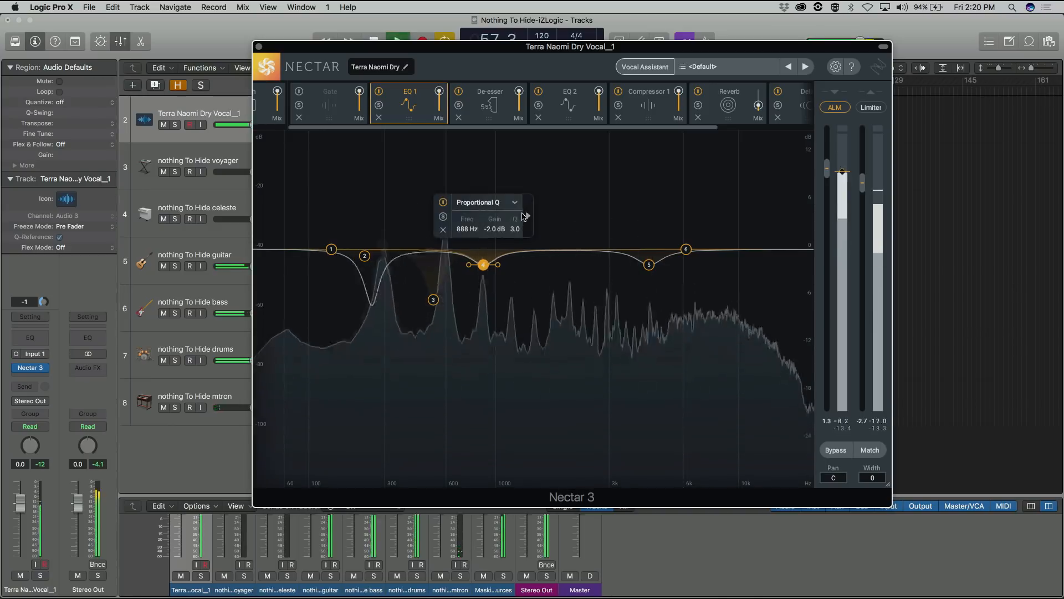
click(525, 216)
drag(483, 267, 425, 311)
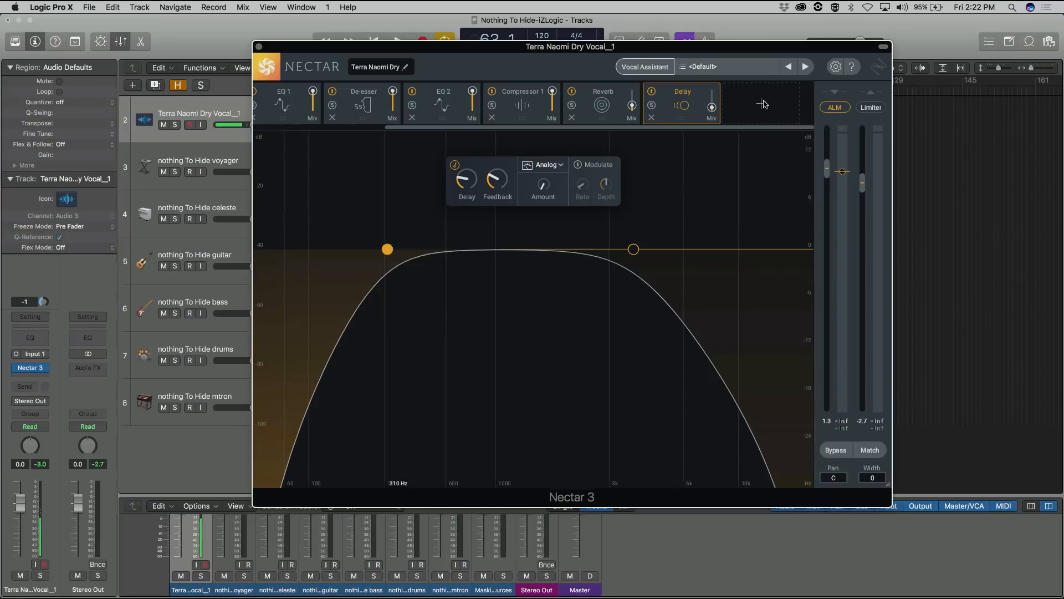
- Add a Saturation module in Tape mode at 67 %, with its filter node at about -0.42 dB and 3.0 kHz
click(764, 105)
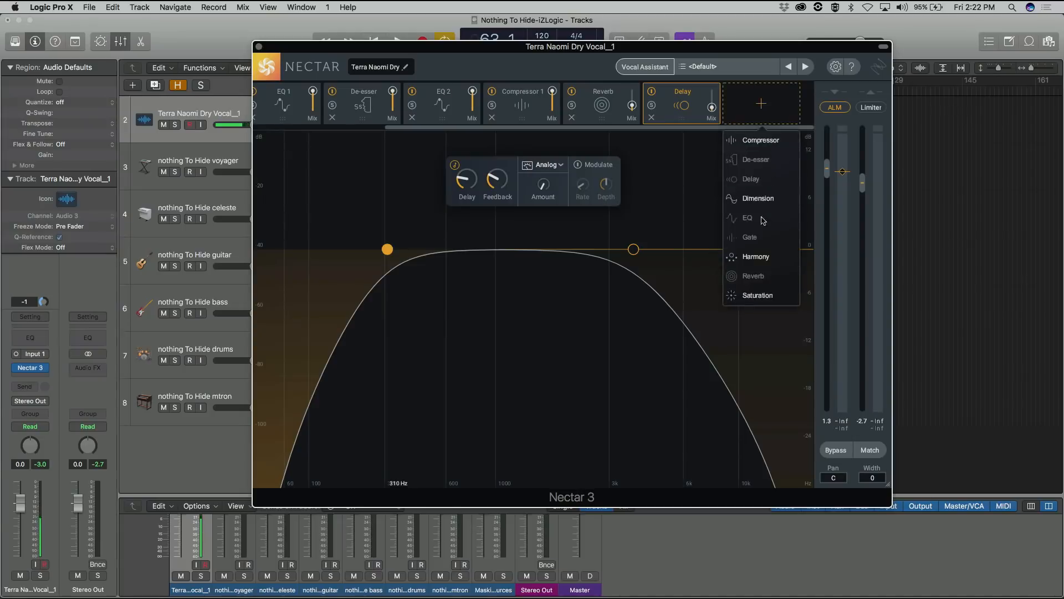
click(759, 296)
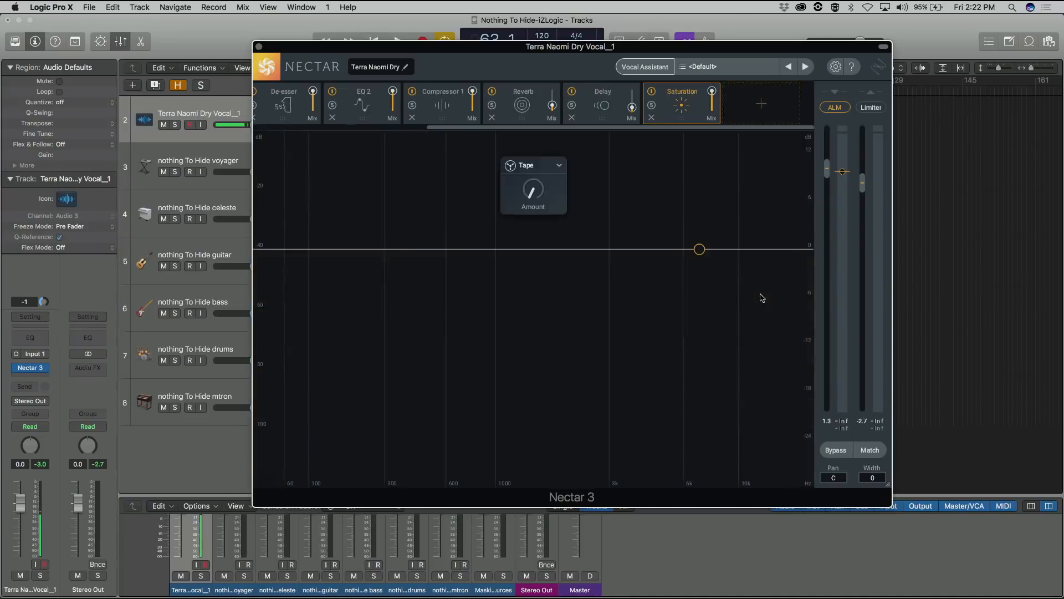
click(528, 164)
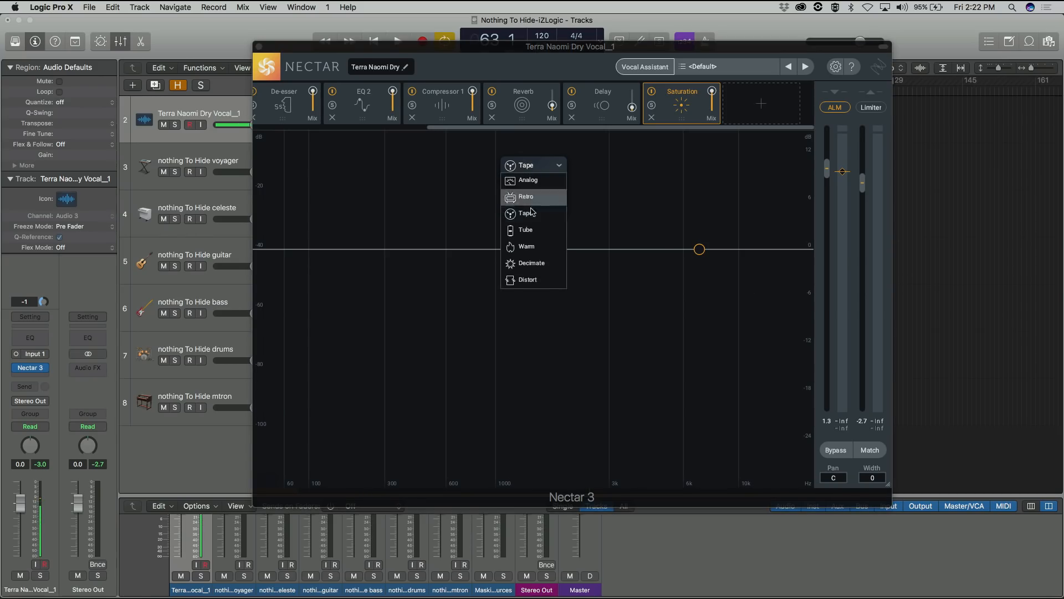
click(595, 171)
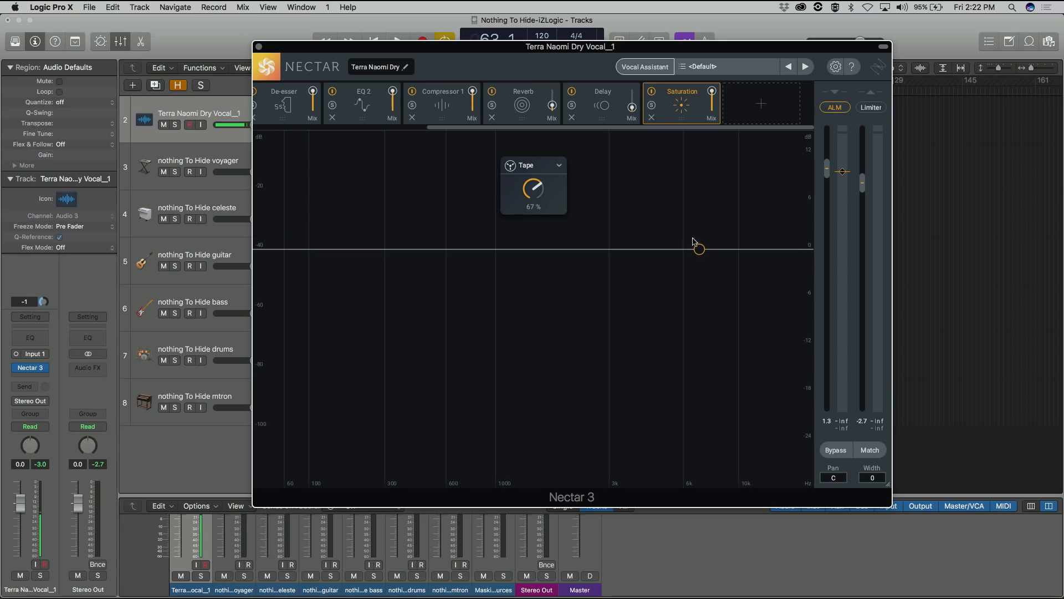
drag(699, 250, 617, 253)
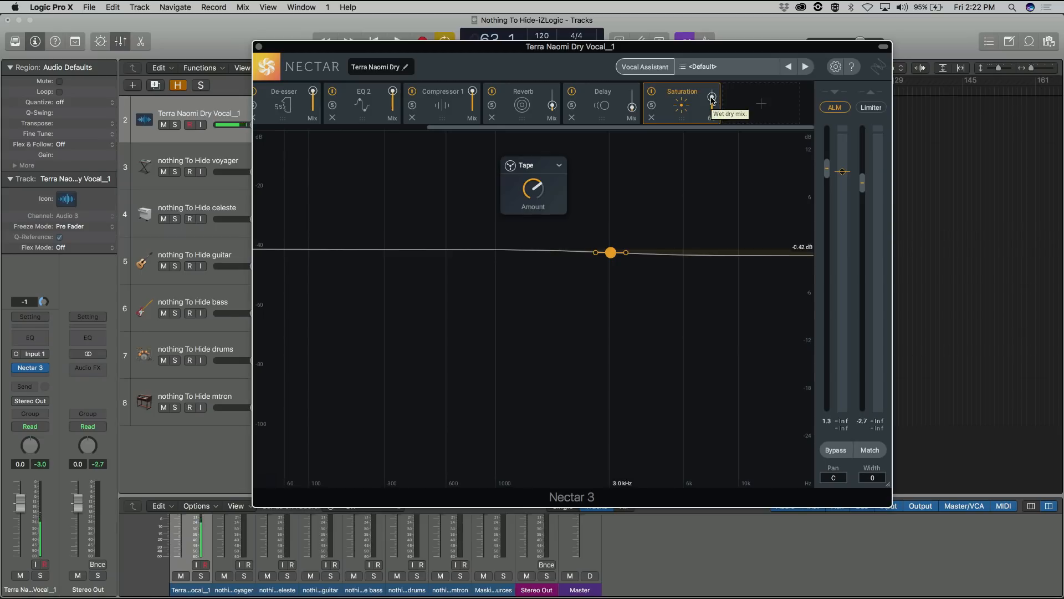
- Play the mix and try the Tape saturation with the amount raised to 97 %, then 87 %
key(space)
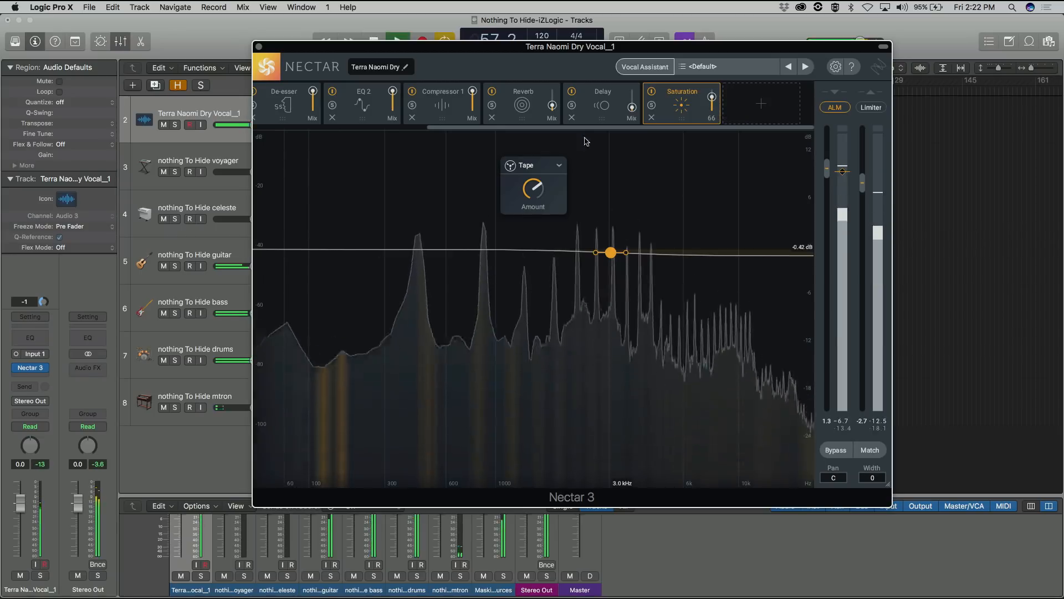
click(652, 106)
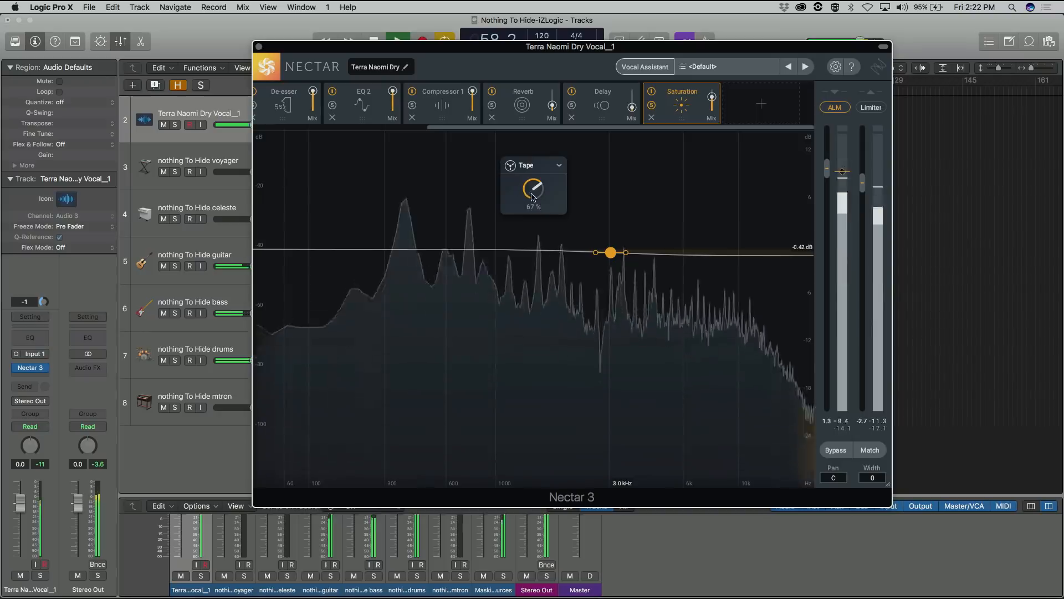
drag(533, 188, 525, 165)
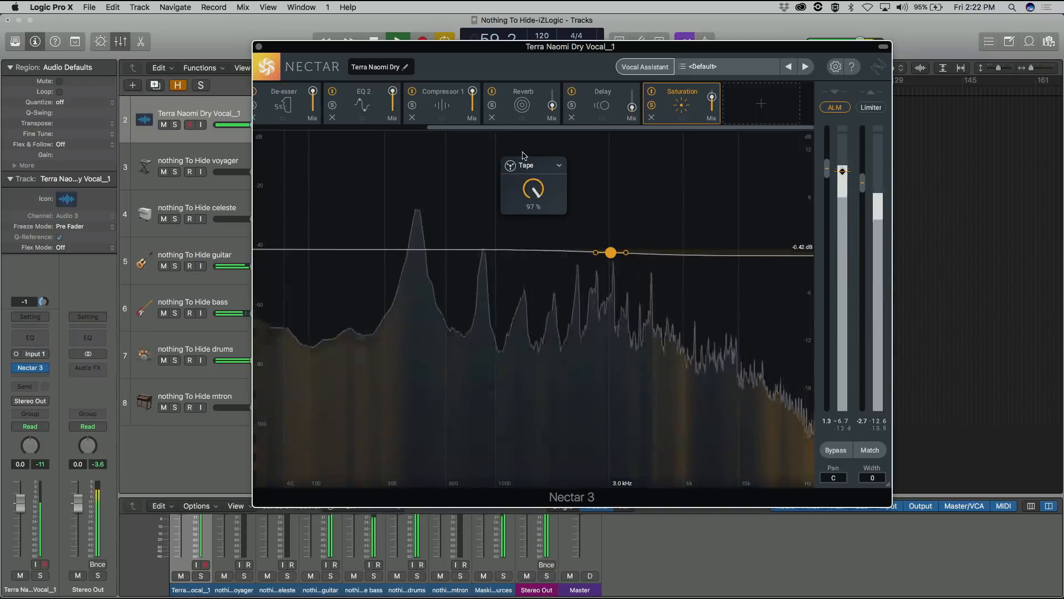
scroll(535, 205, up, 3)
scroll(535, 205, down, 3)
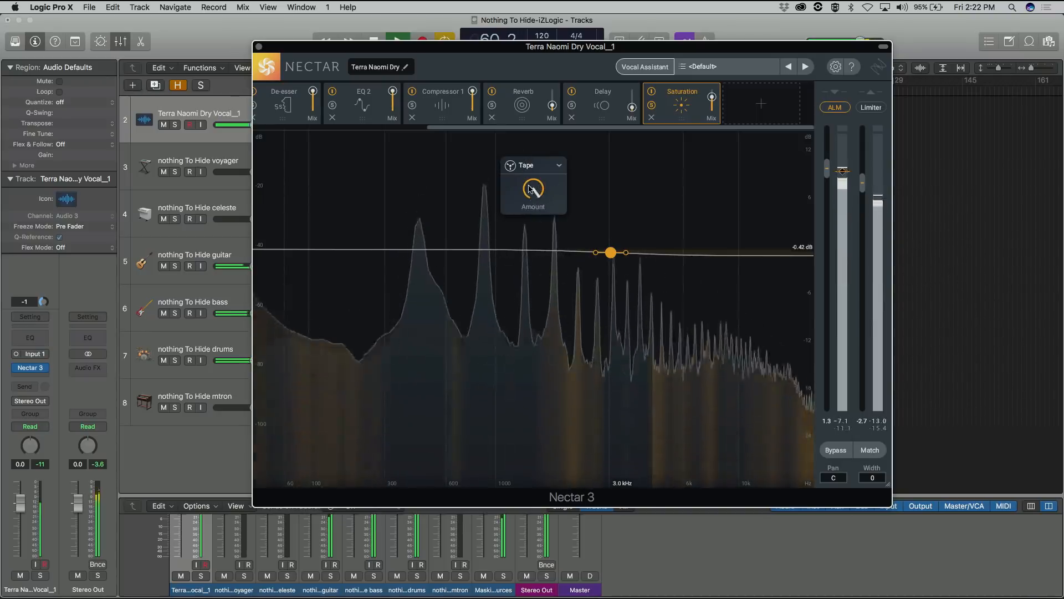
key(space)
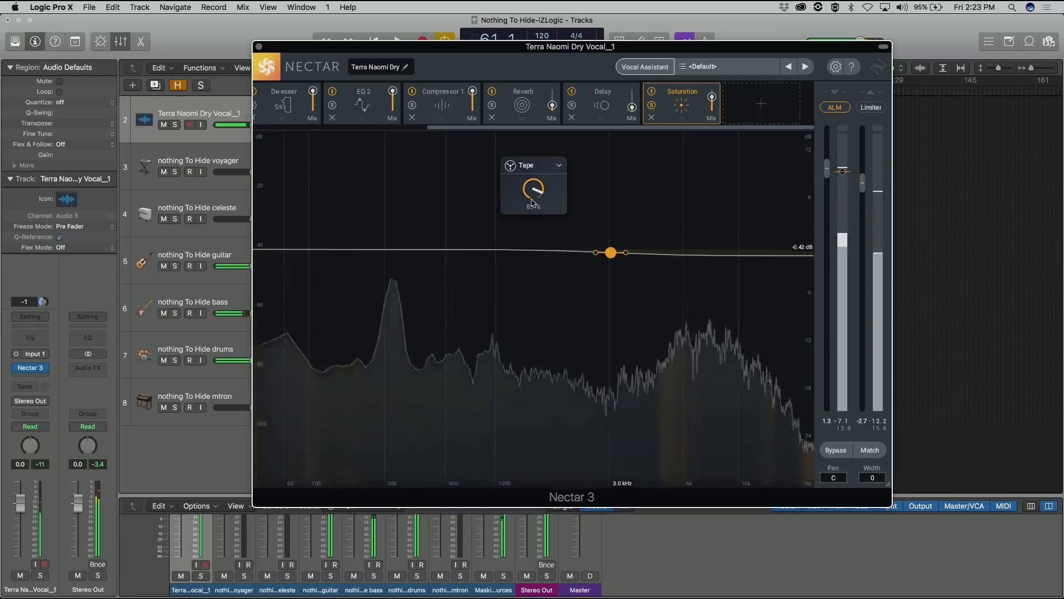
- Switch the saturation to Analog mode and raise its amount further while the mix plays
click(543, 169)
click(536, 182)
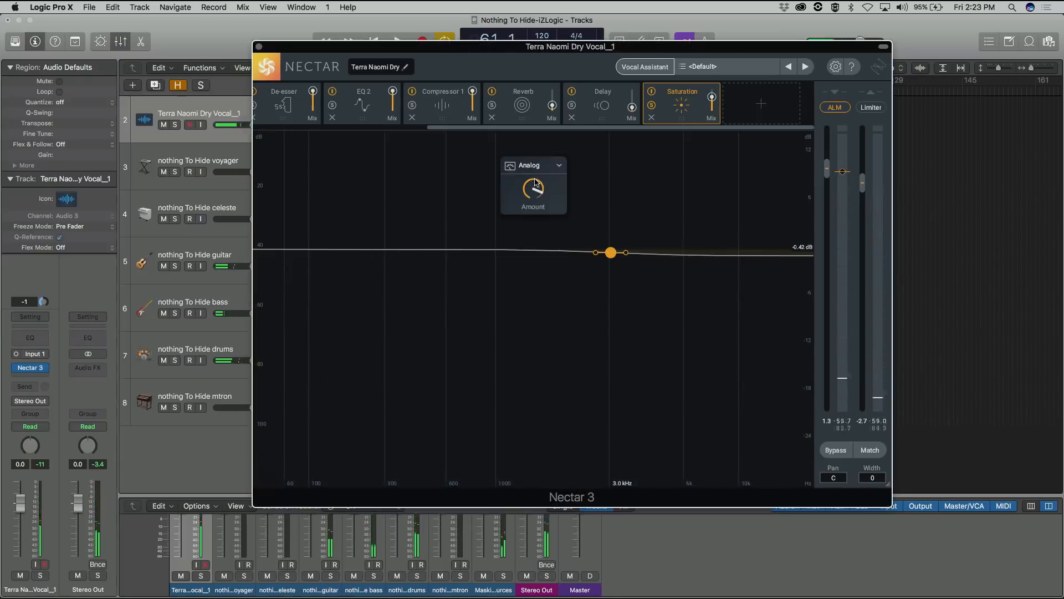
key(space)
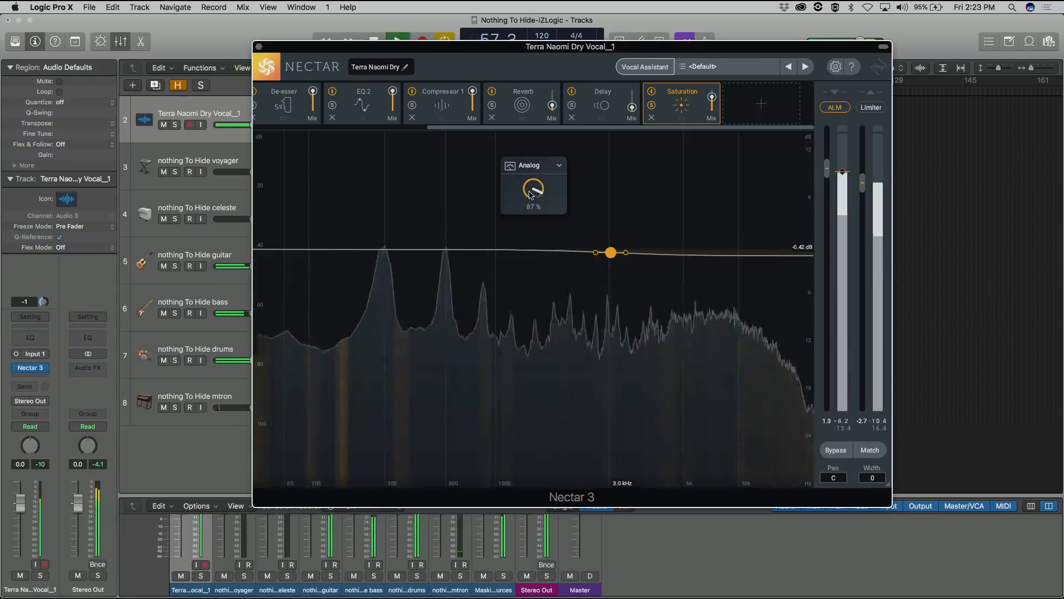
drag(530, 190, 531, 185)
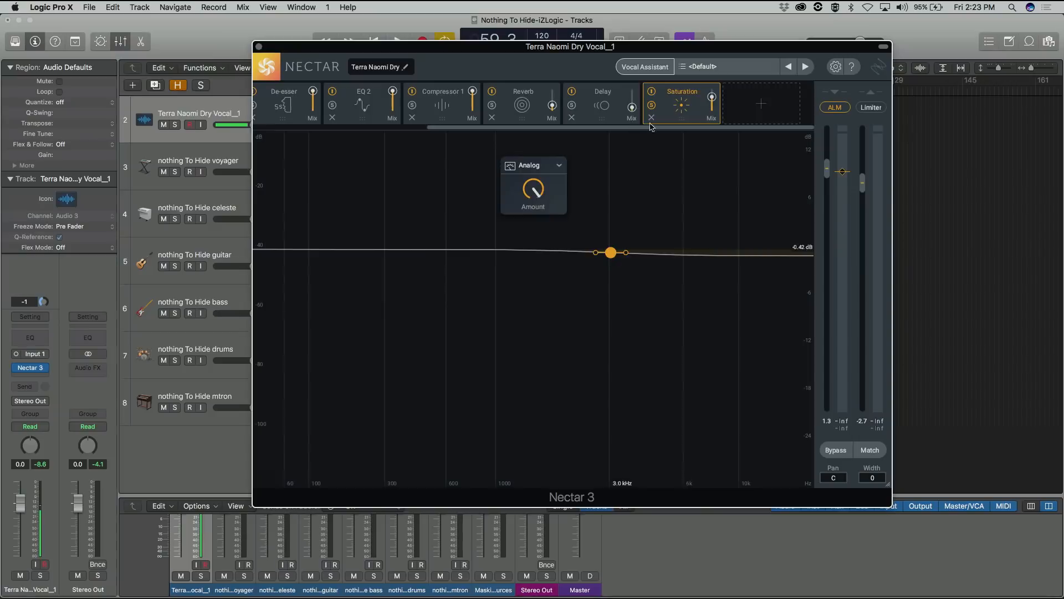
- Replace the Saturation module with a Dimension module and audition its Flanger and Phaser modes
click(744, 103)
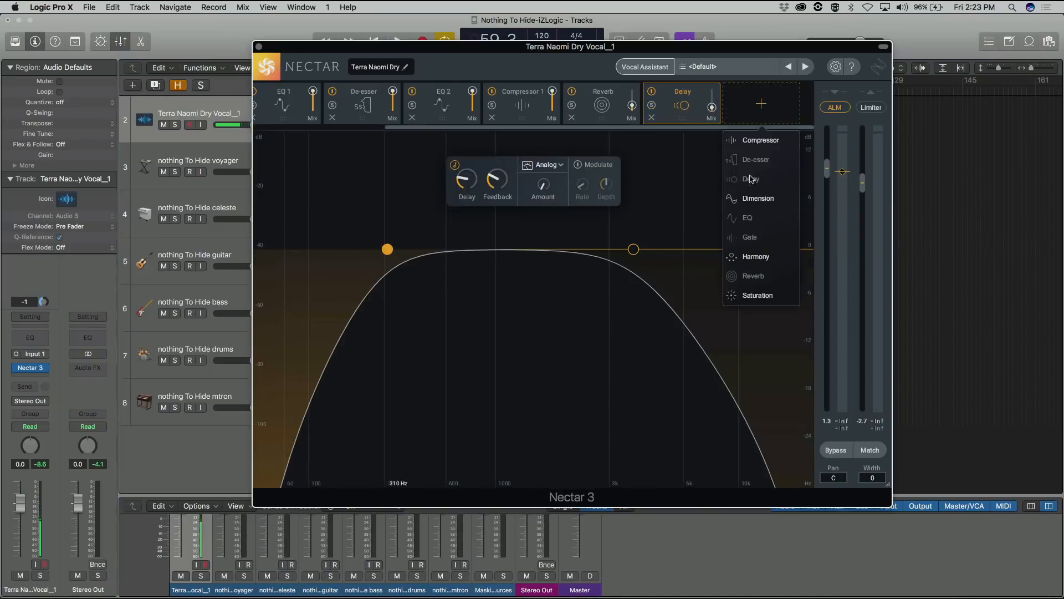
click(751, 198)
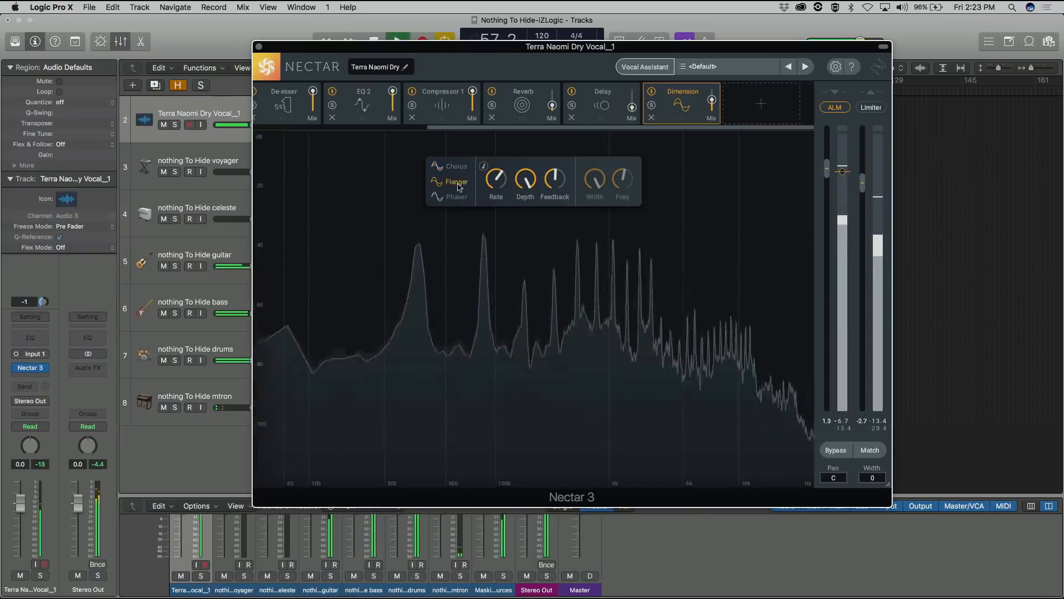
click(457, 182)
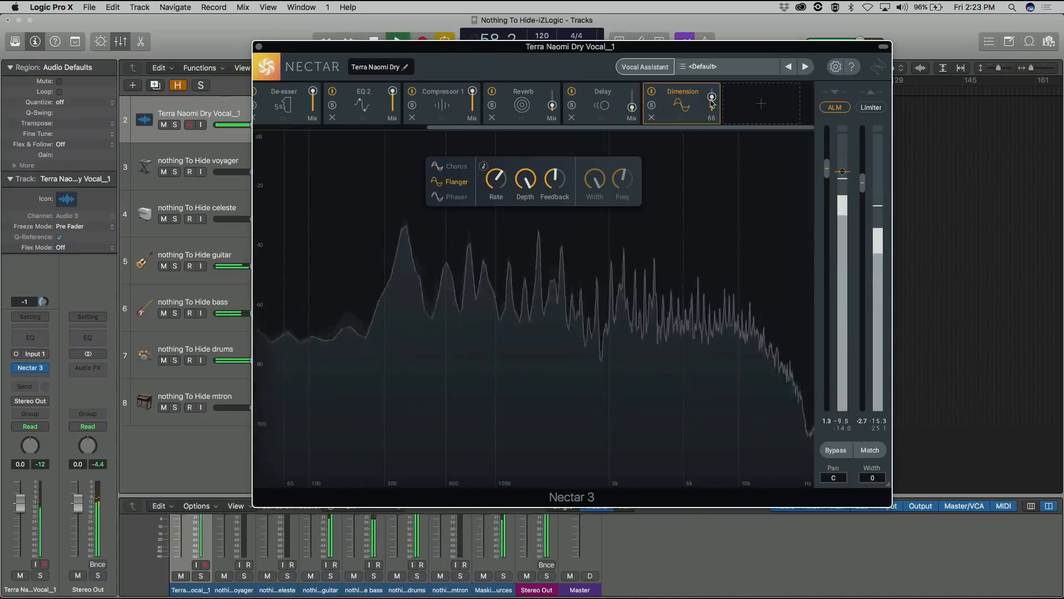
click(454, 197)
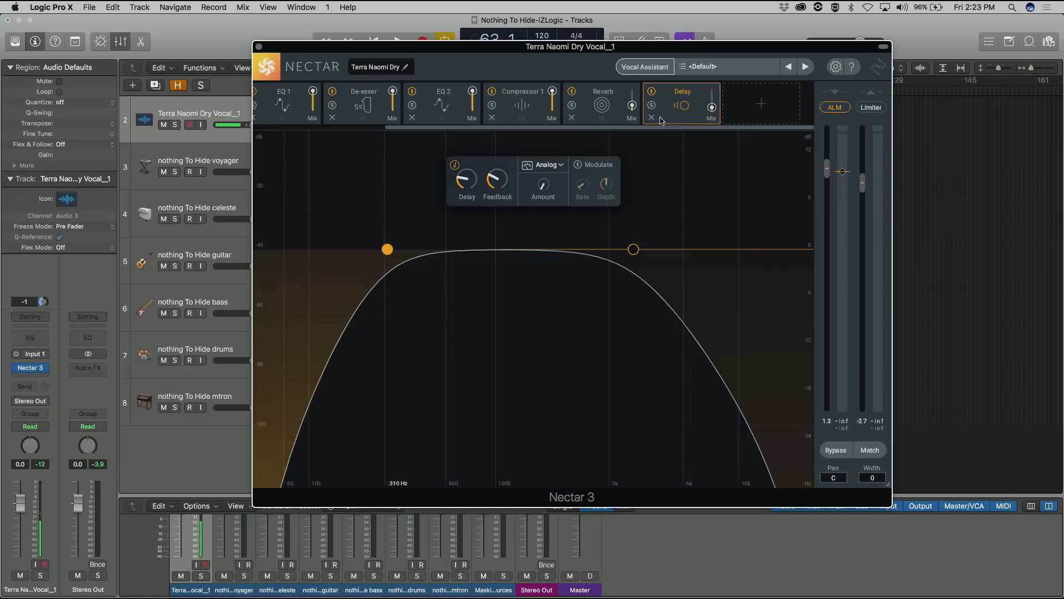
- Replace the Dimension module with Harmony and add four unison voices, including one at gain -3.7, pan 48 and one at gain -2.7, pan 79
click(746, 101)
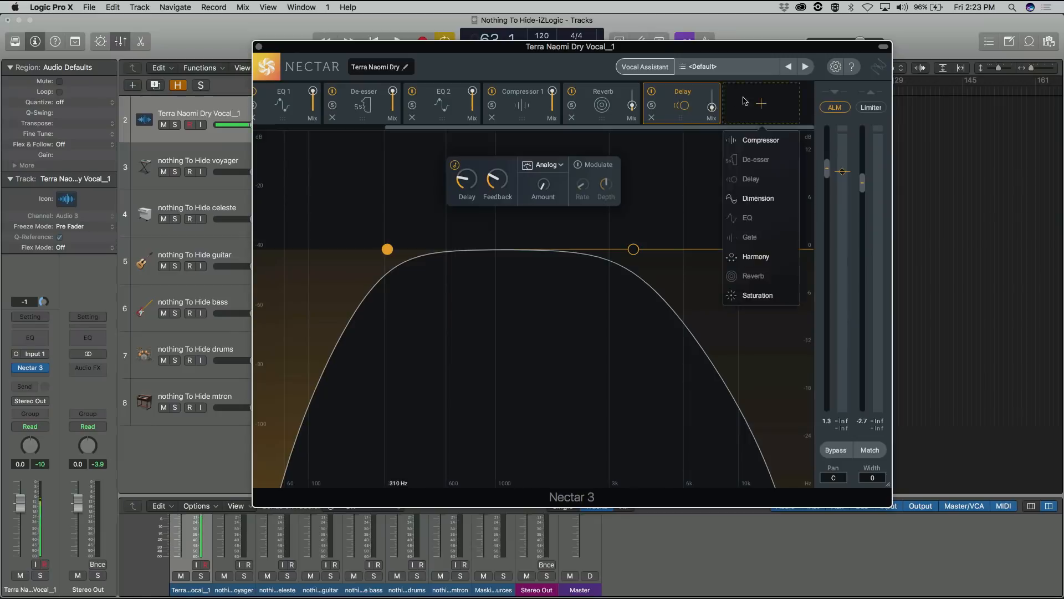
click(750, 258)
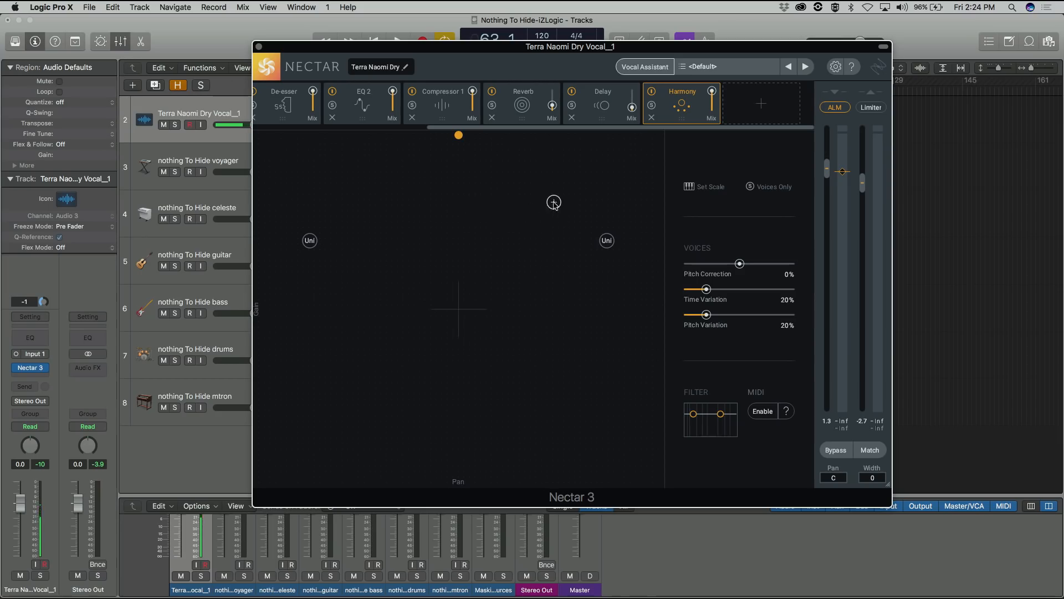
click(554, 203)
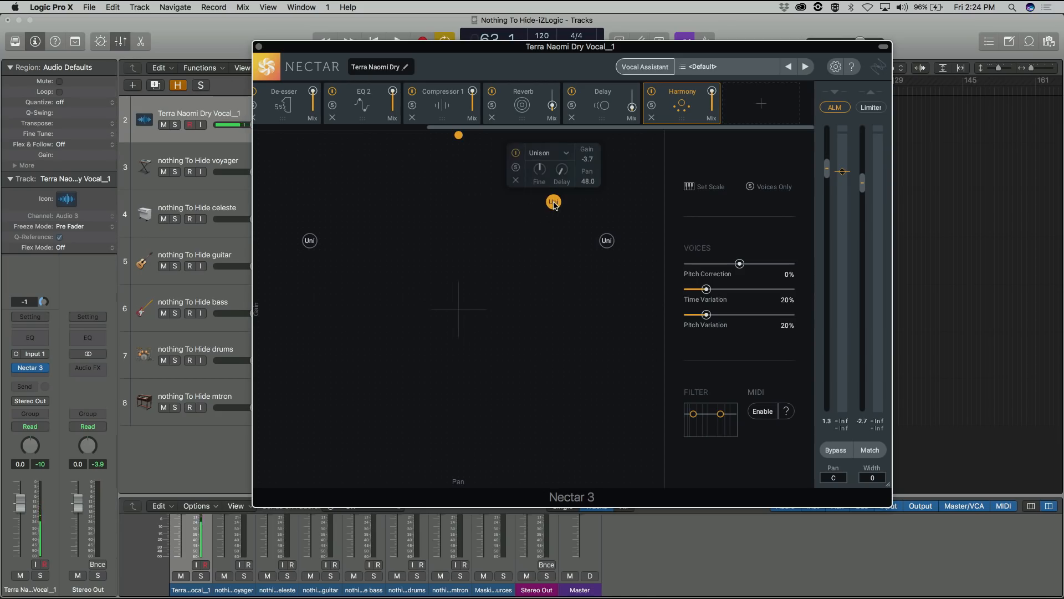
click(554, 155)
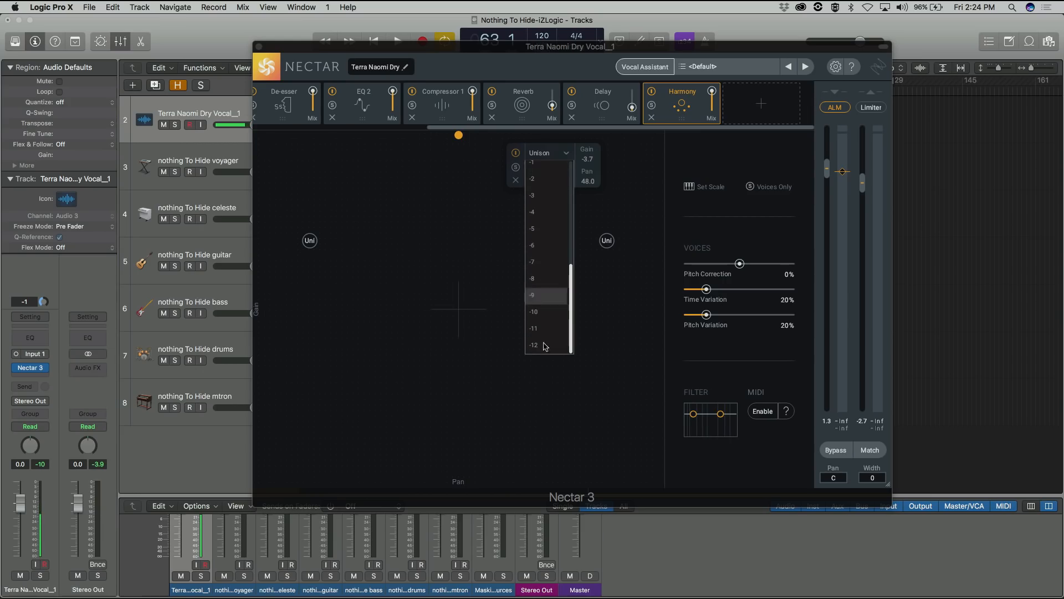
click(544, 302)
click(353, 183)
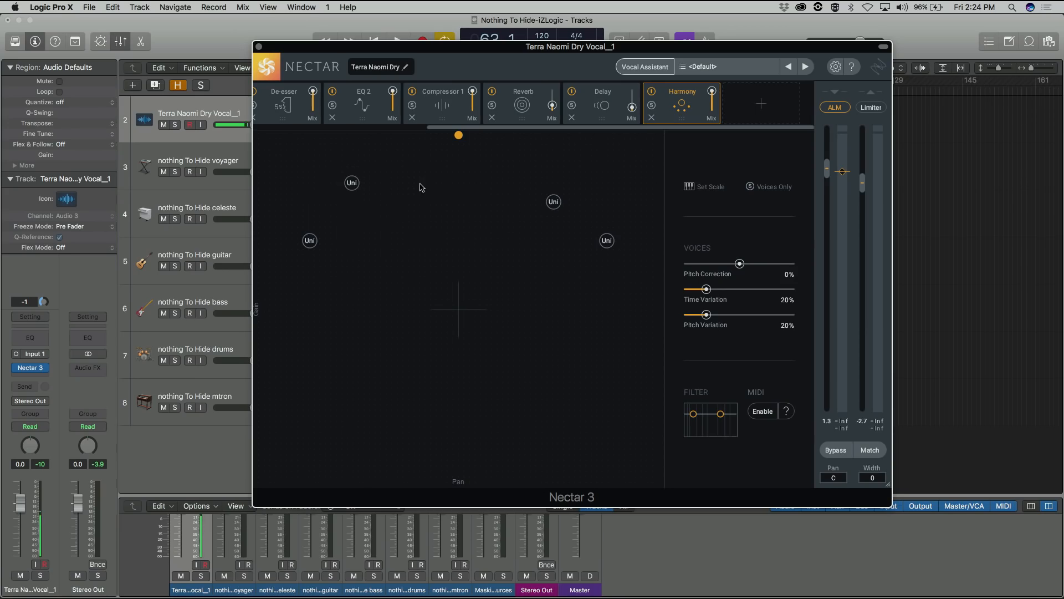
click(470, 183)
click(614, 184)
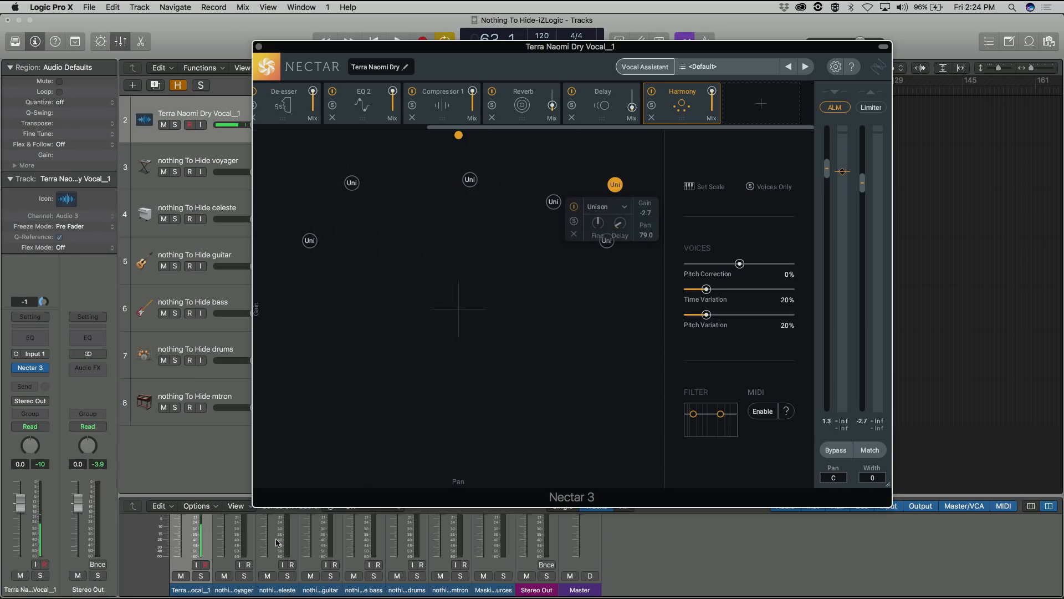
- Open the Pitch module's scale settings, enable Correction with the C Chromatic scale, and play the mix
click(708, 189)
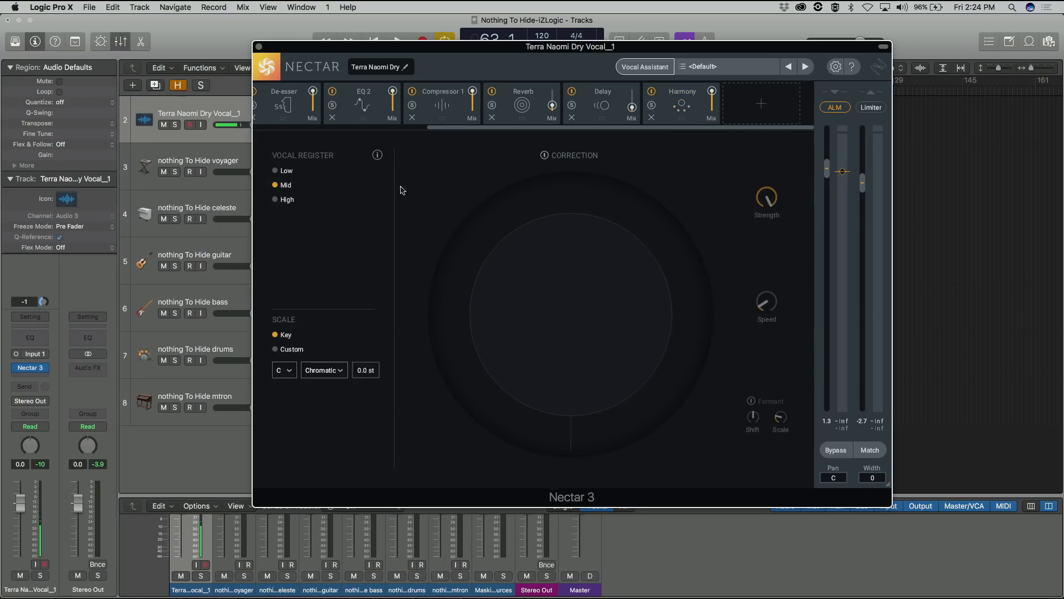
scroll(491, 102, left, 5)
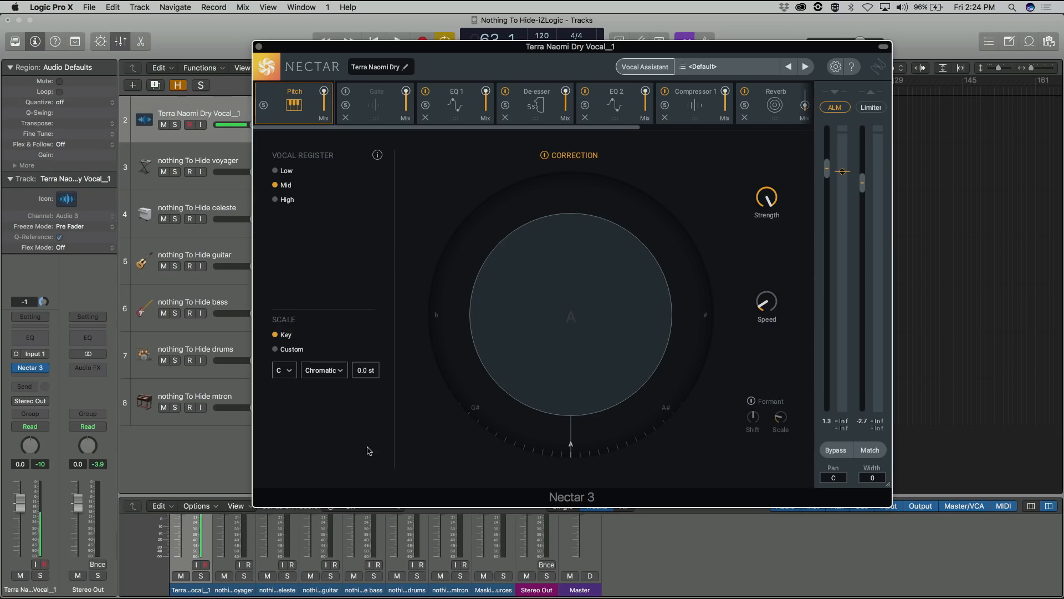
click(290, 375)
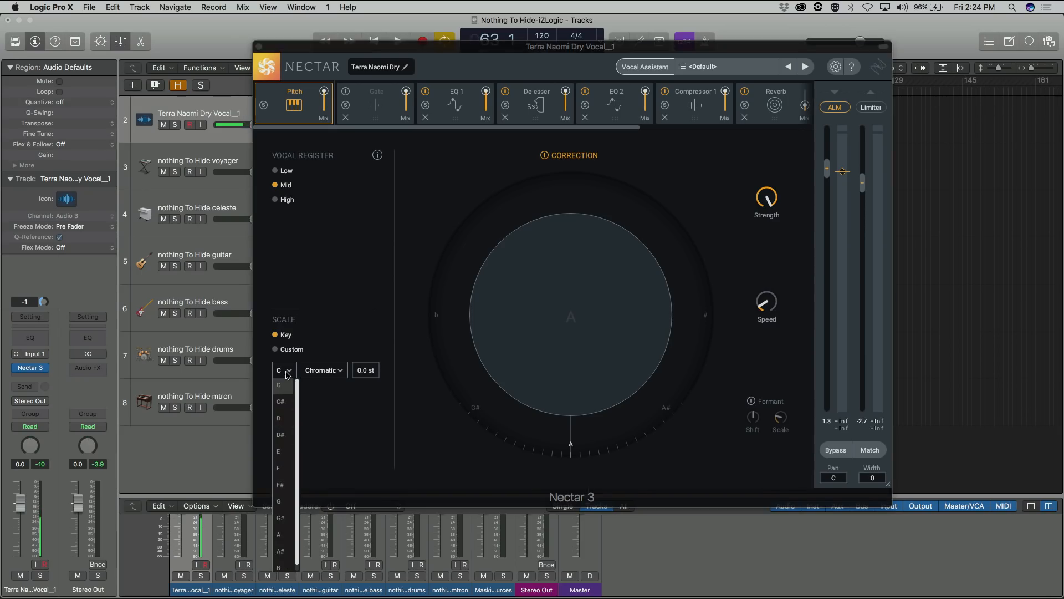
click(308, 375)
click(310, 375)
click(319, 380)
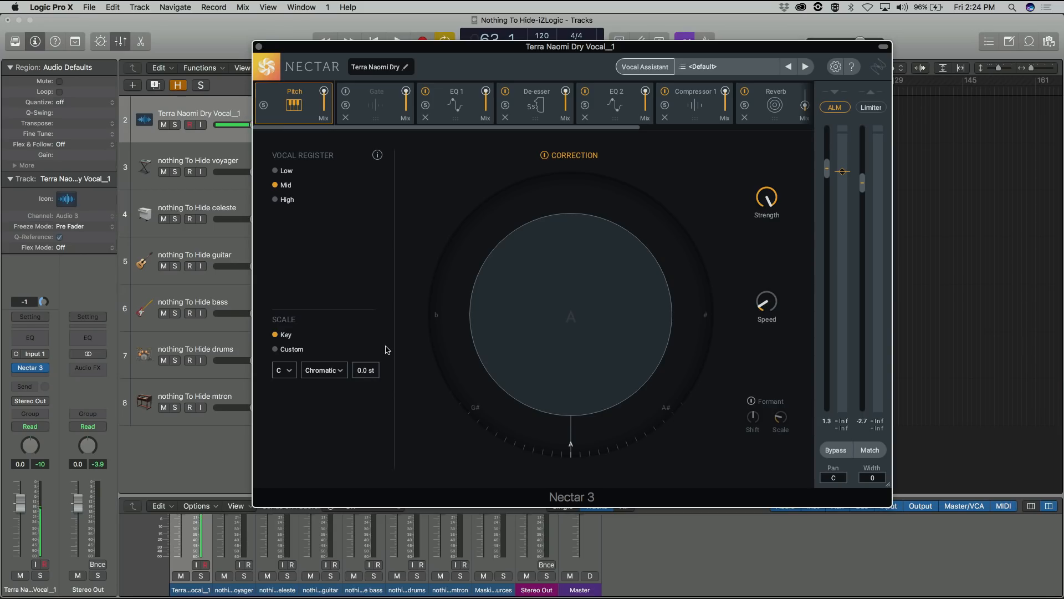
key(space)
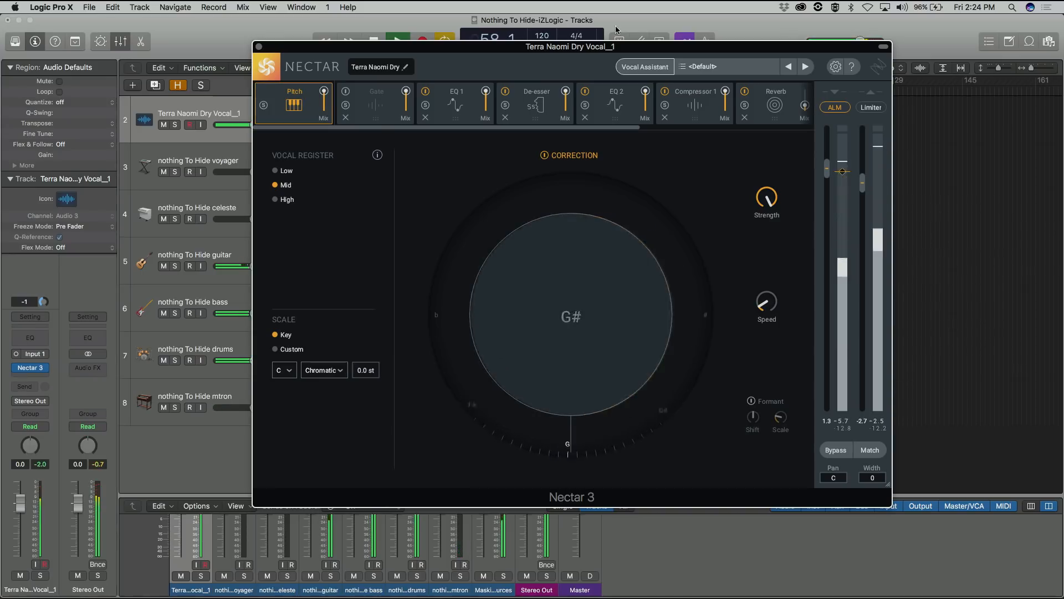
scroll(627, 136, right, 5)
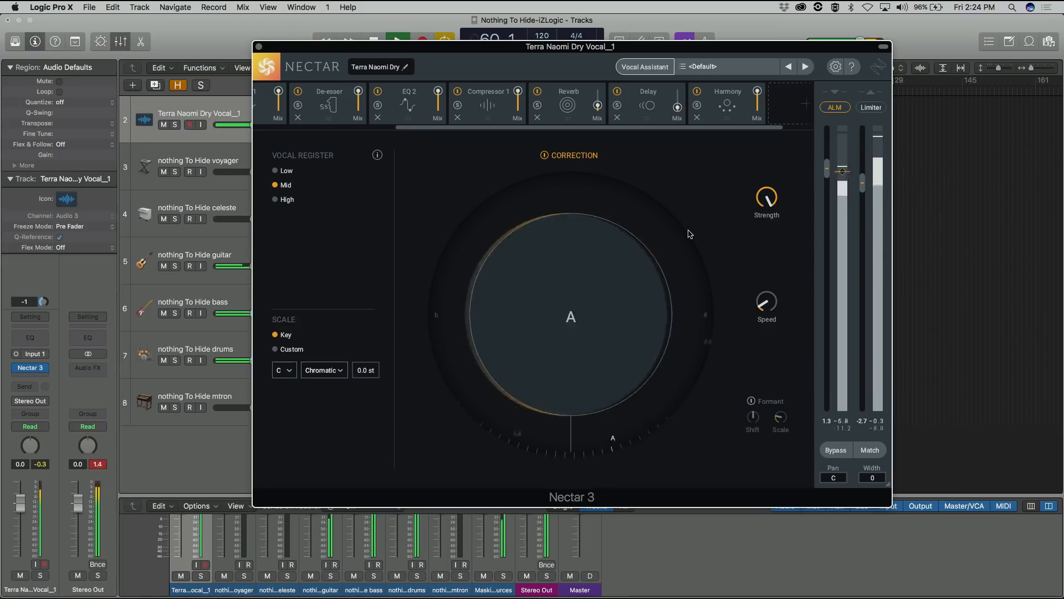
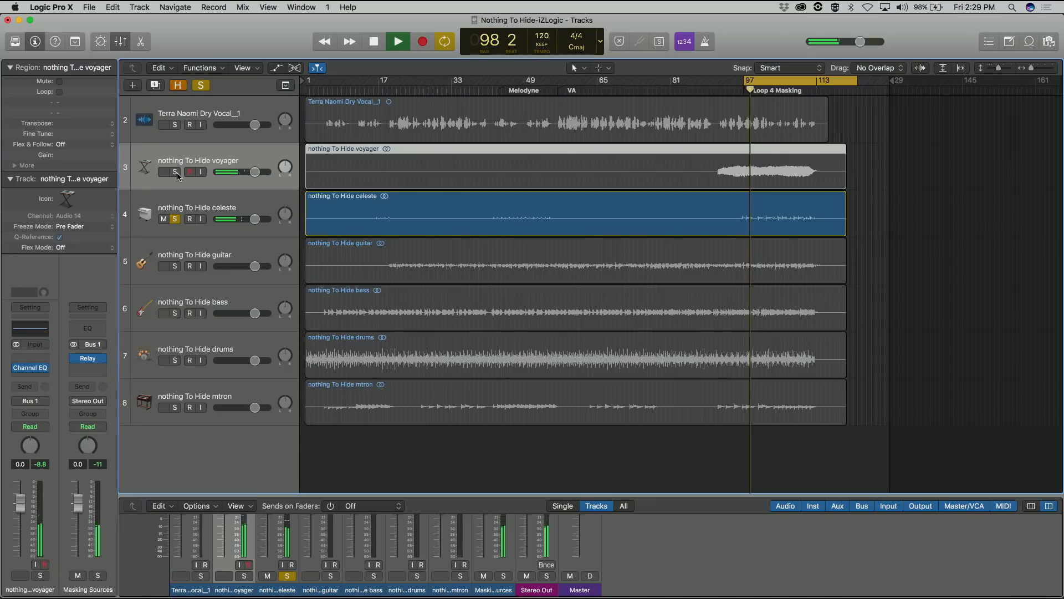
- Solo the guitar track in place of the celeste during playback, and clear the remaining solo
click(176, 266)
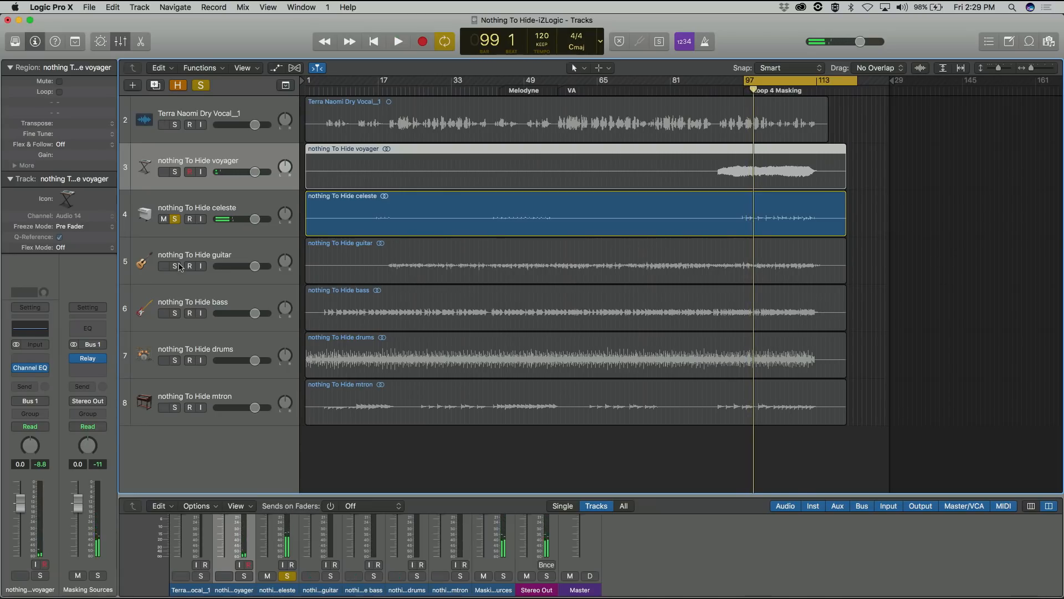
click(175, 219)
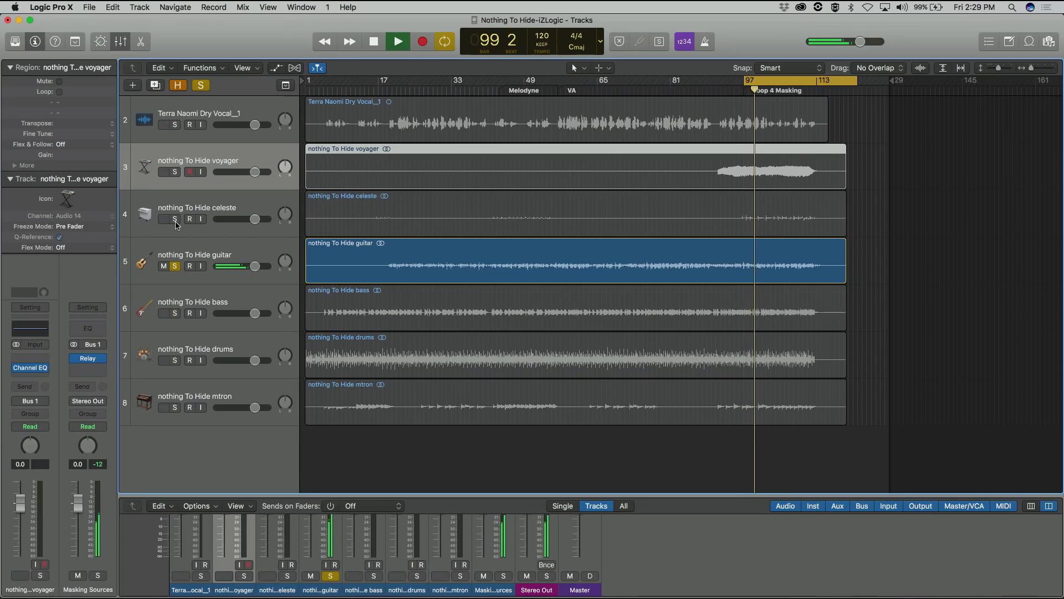
key(super+a)
click(175, 267)
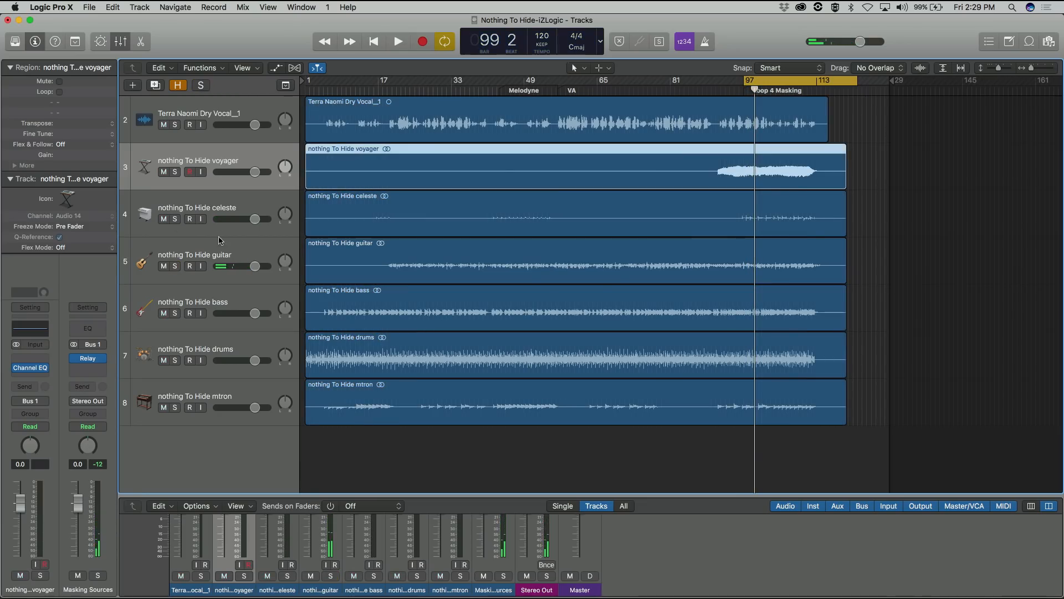
- Group the voyager, celeste and guitar tracks into a track stack and collapse it
shift+click(216, 251)
right_click(216, 251)
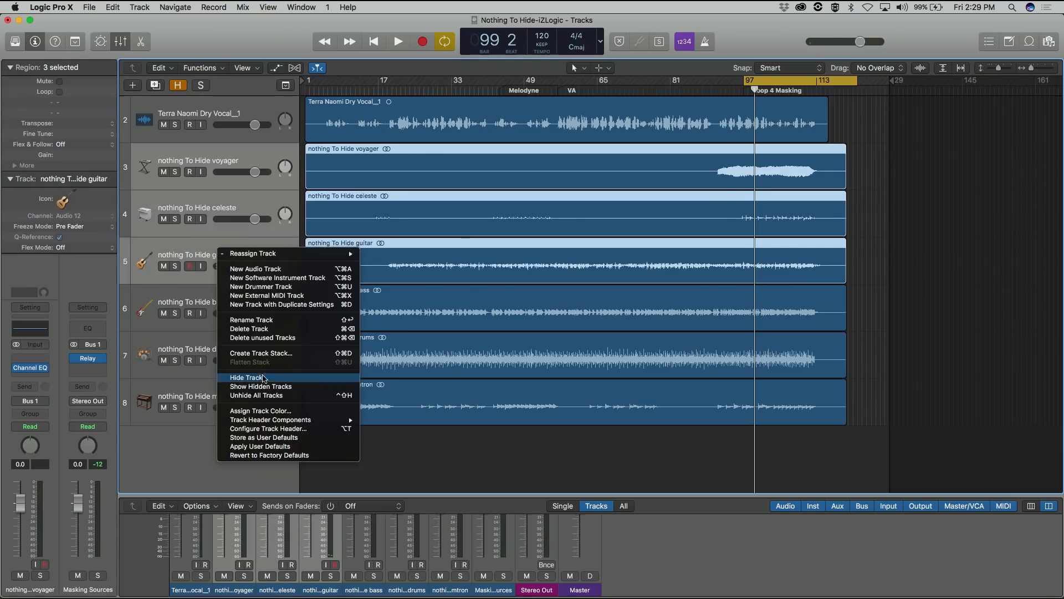
click(268, 355)
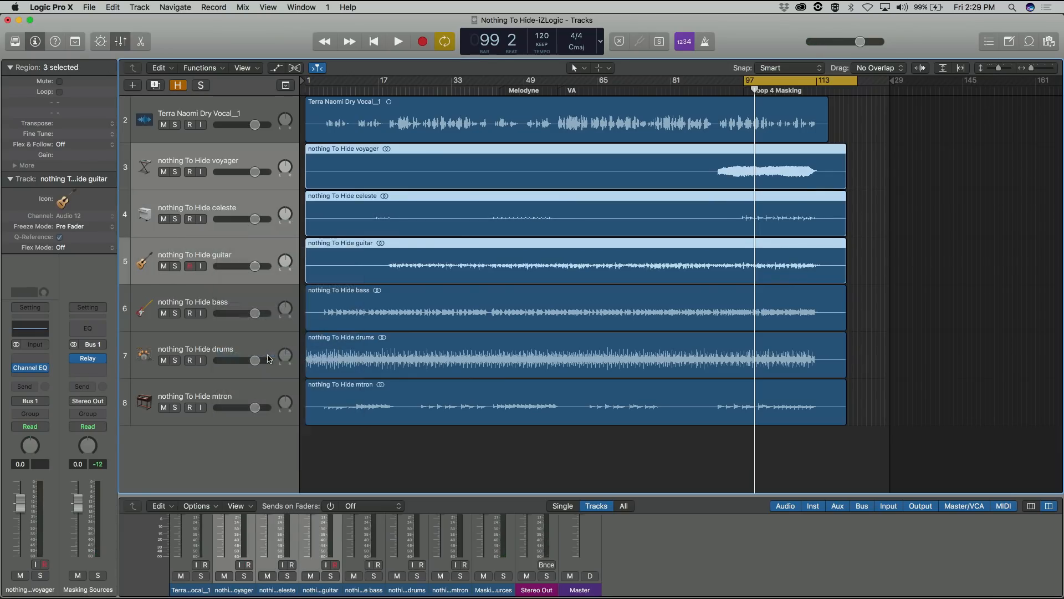
click(624, 111)
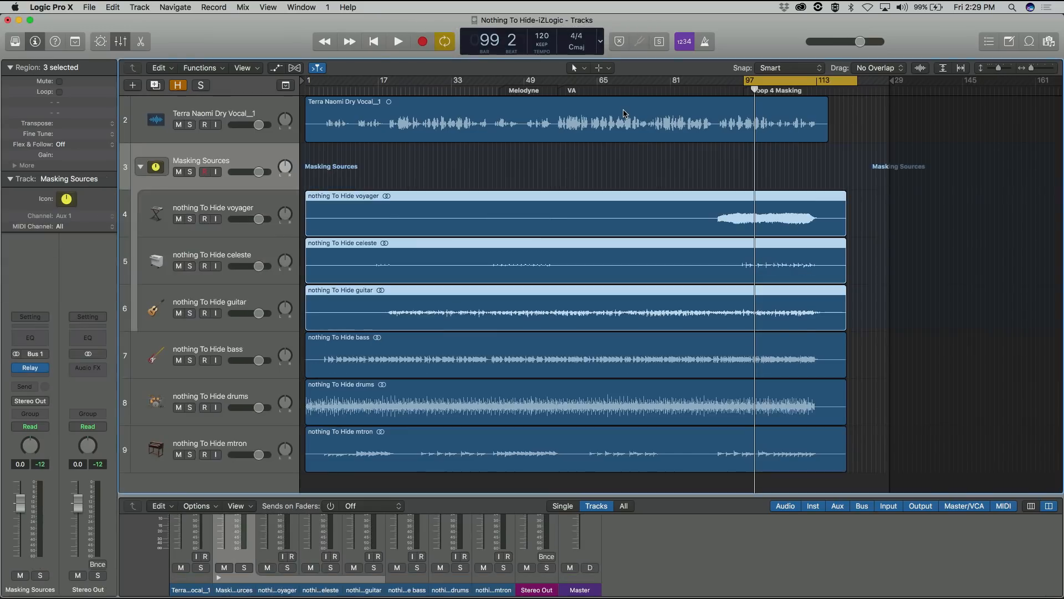
click(141, 167)
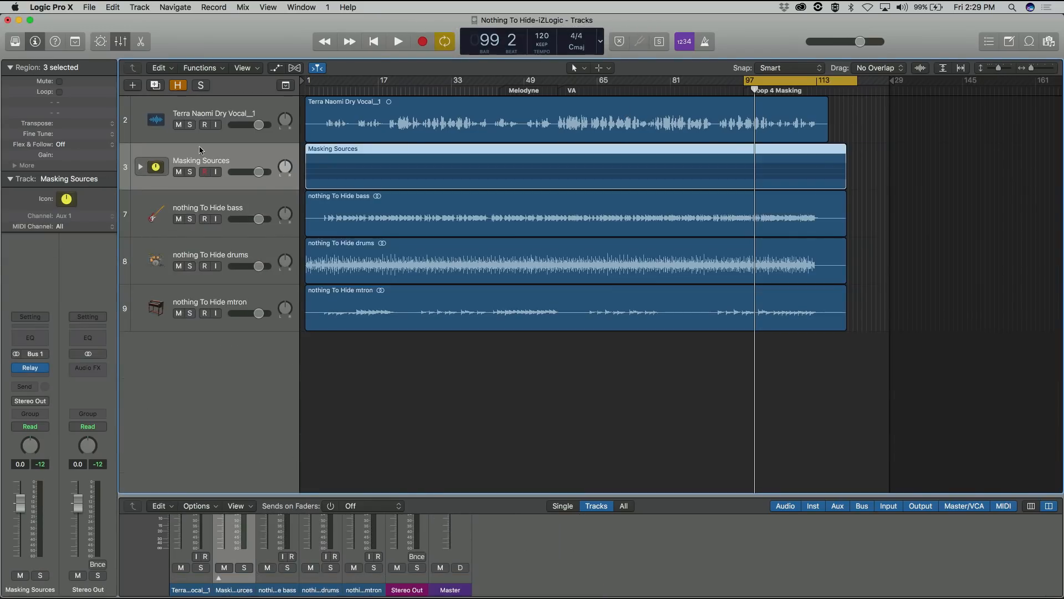
- Open the Relay plug-in on the Masking Sources stack and expand its advanced options
click(31, 369)
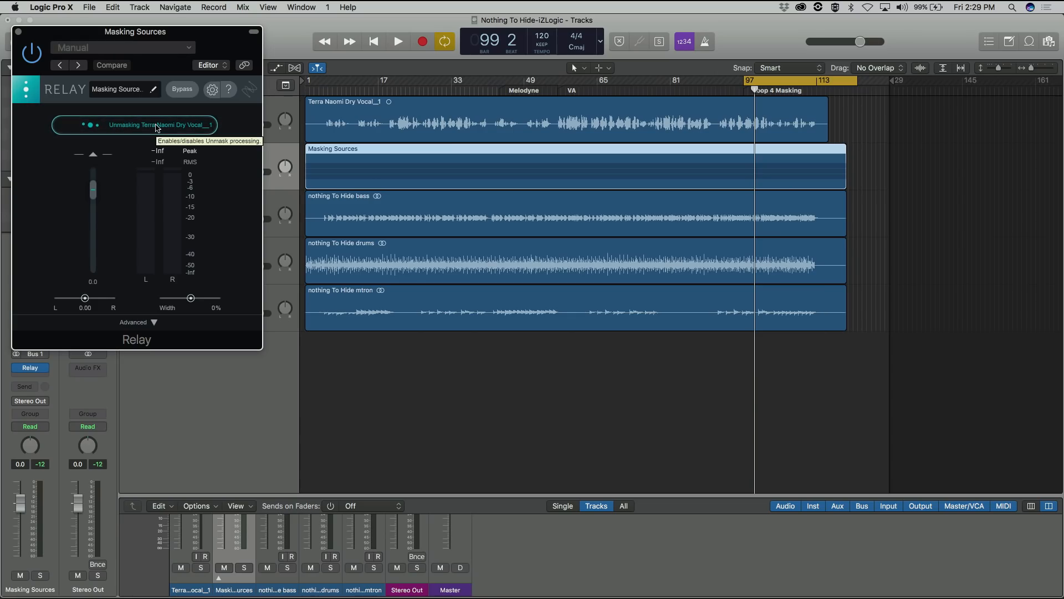
drag(221, 47, 359, 88)
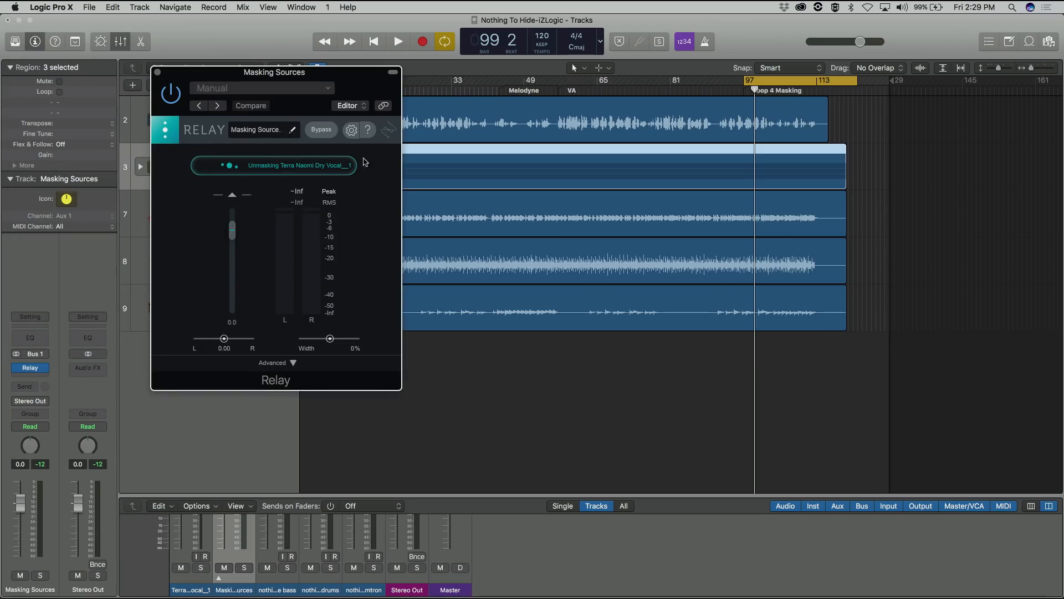
click(292, 364)
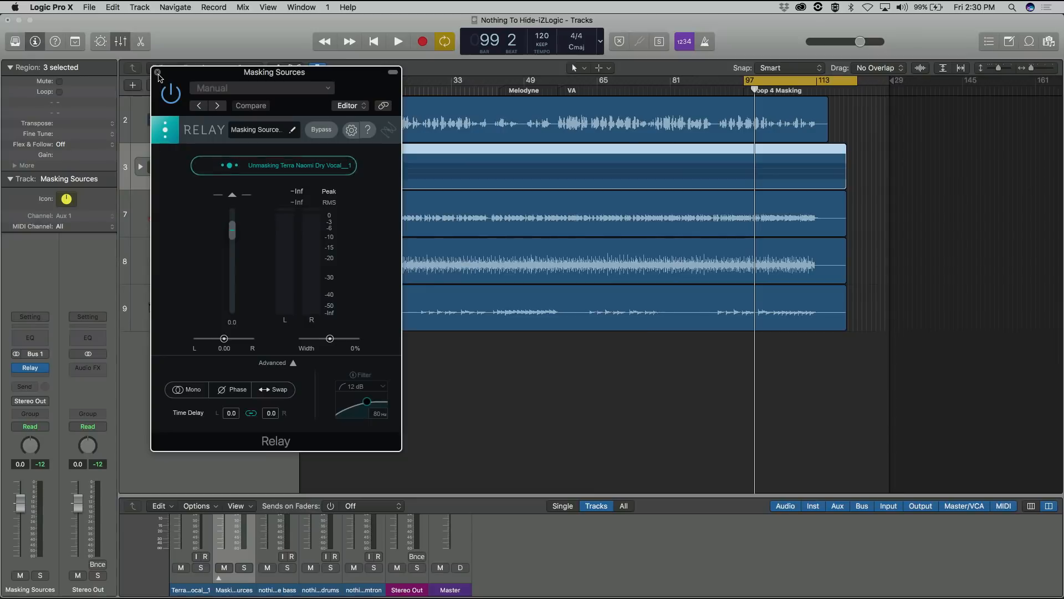
- Close Relay, open Nectar 3 on the dry vocal track, and choose Unmask in its Vocal Assistant
click(158, 72)
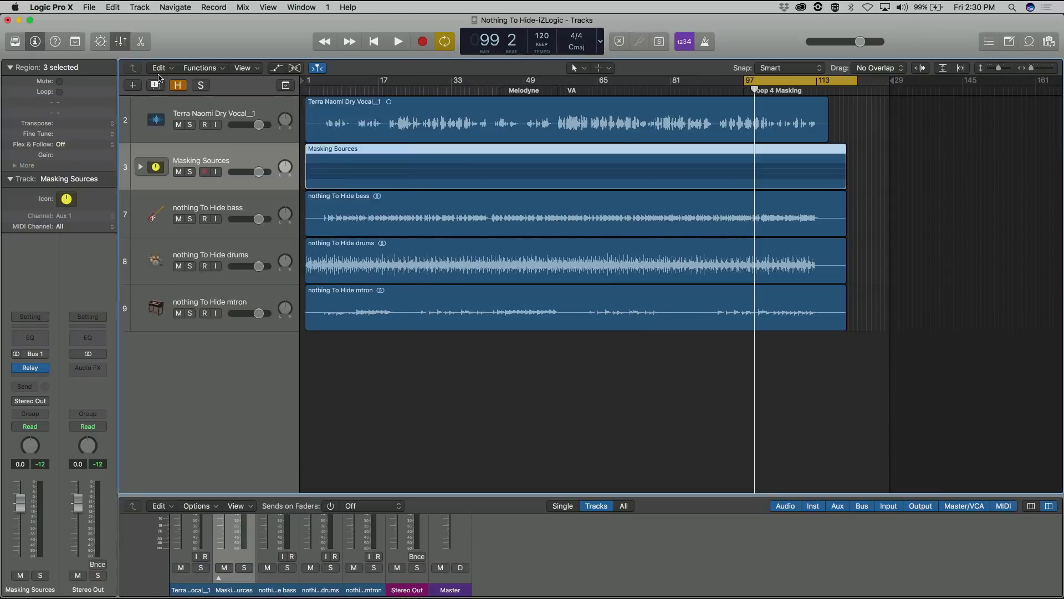
click(239, 111)
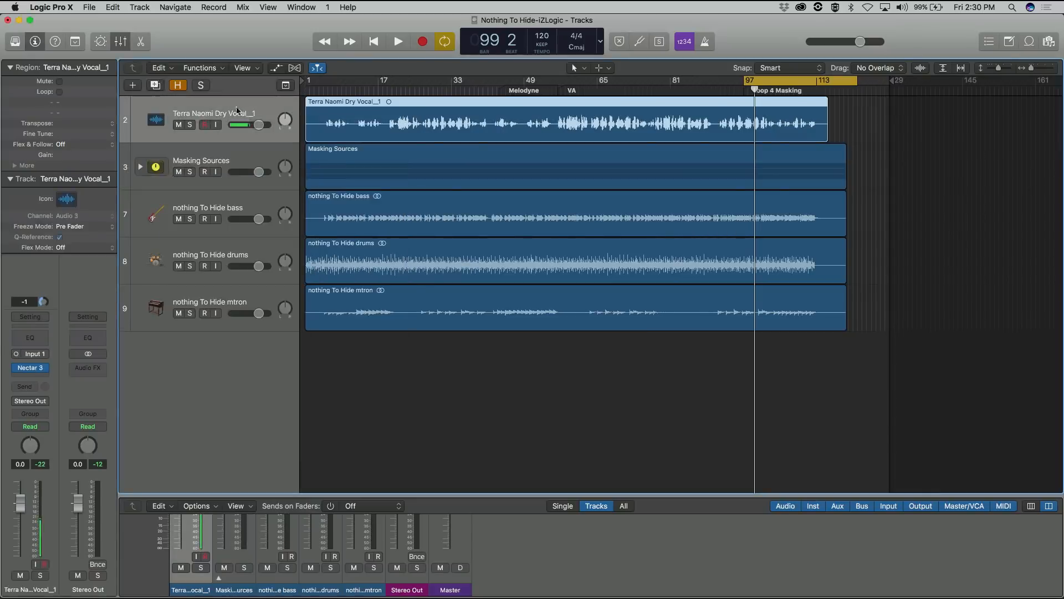
click(30, 369)
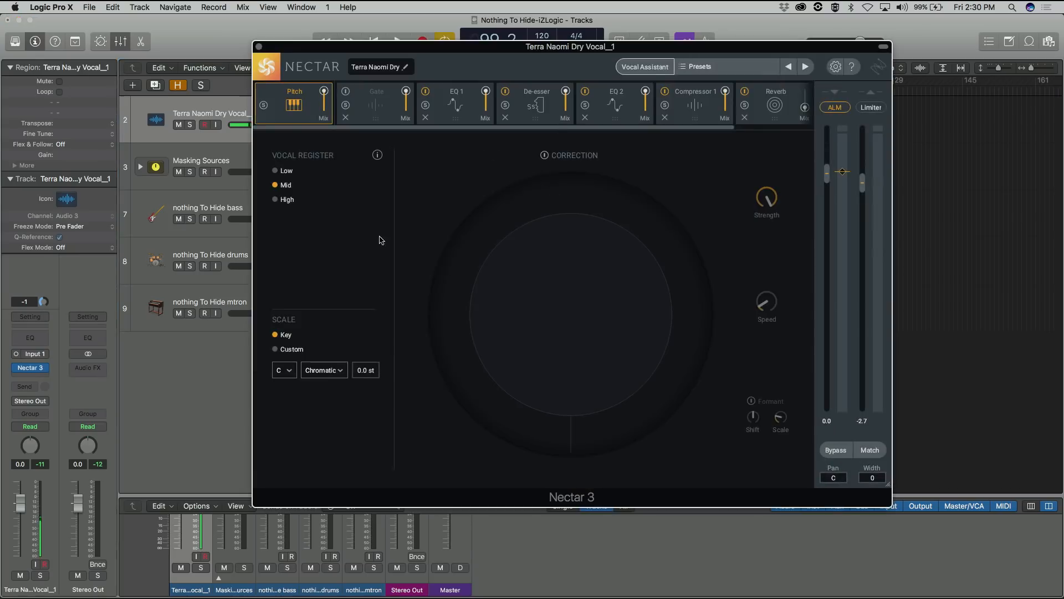
click(652, 71)
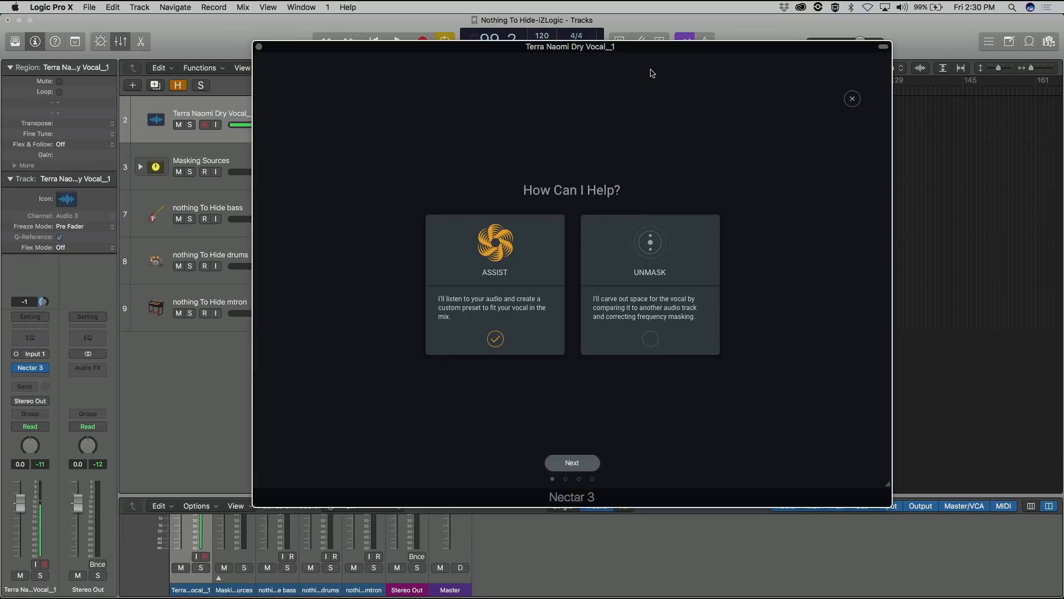
click(495, 339)
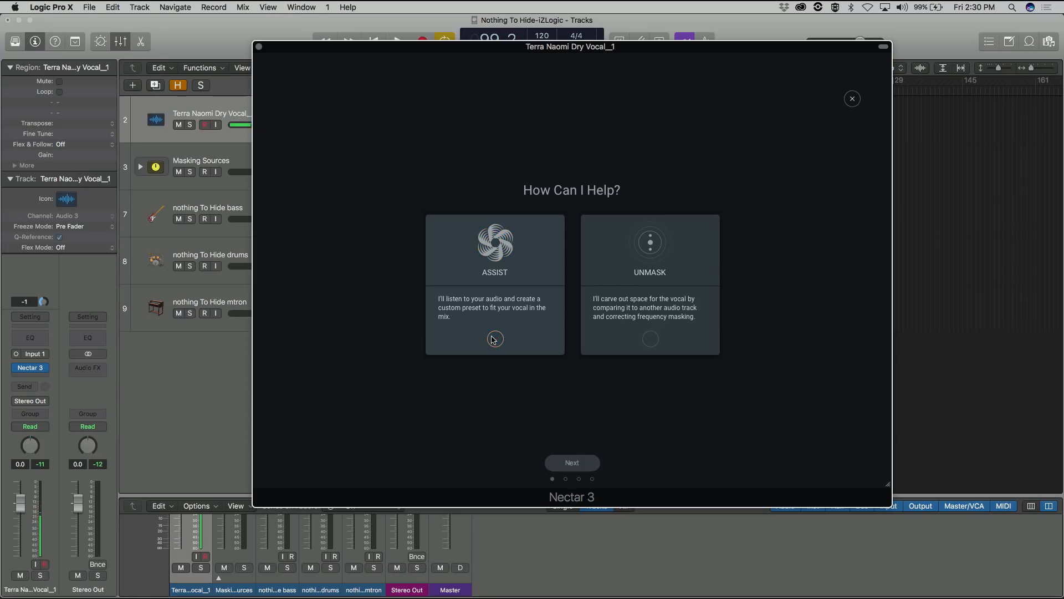
click(652, 340)
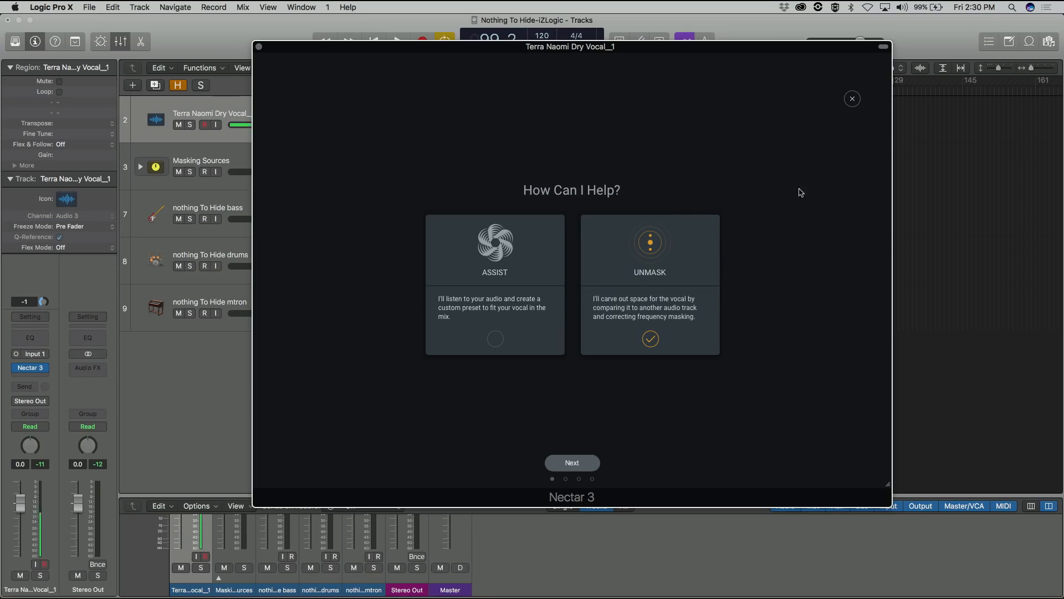
- With the vocal and Masking Sources tracks soloed, unmask the vocal against Masking Sources - Relay during playback and accept the suggestion
click(189, 125)
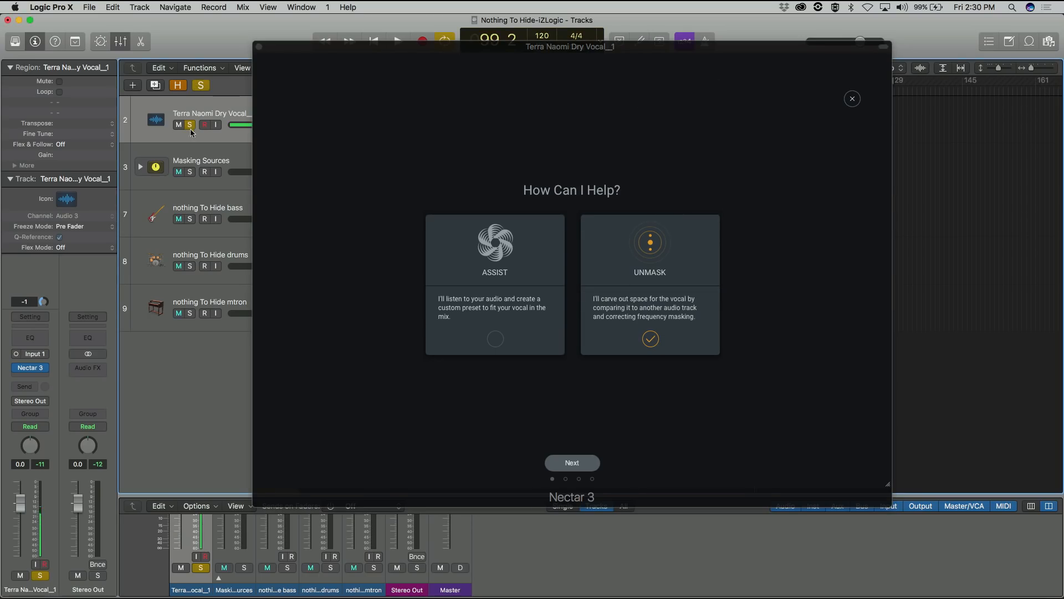
click(190, 173)
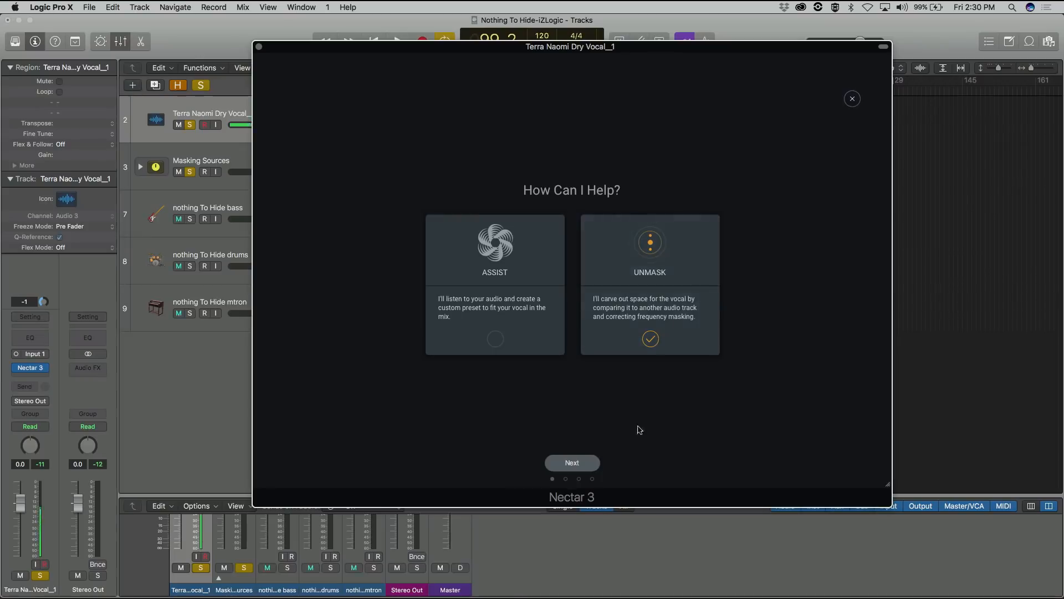
click(570, 464)
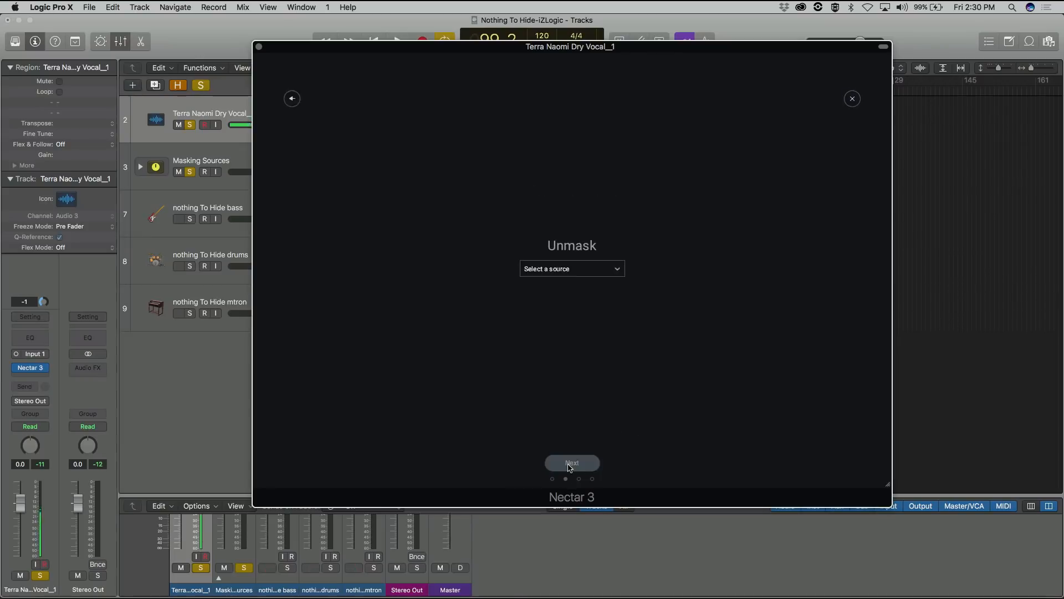
click(550, 267)
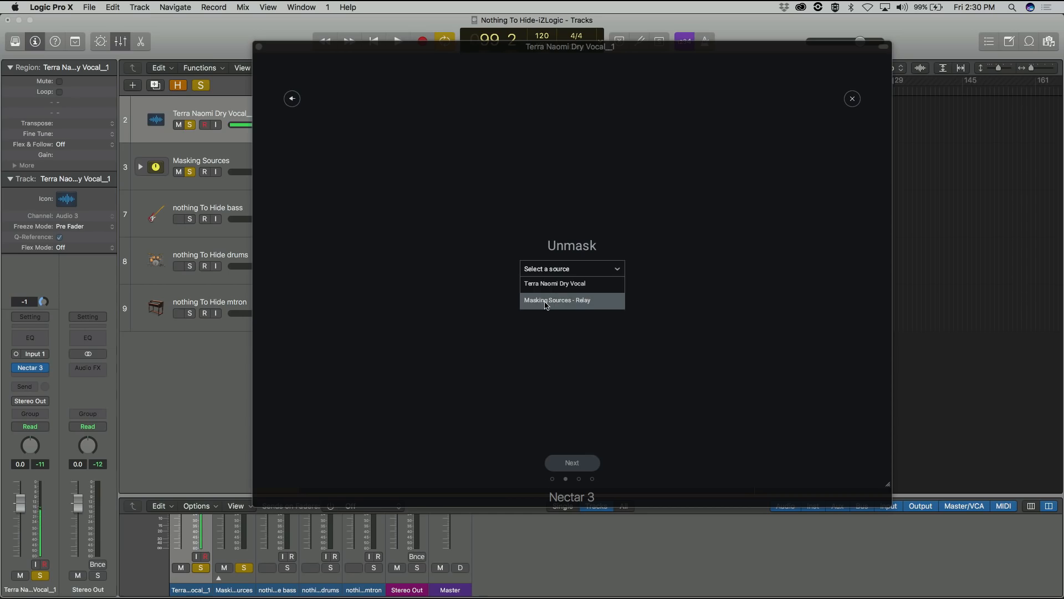
click(578, 305)
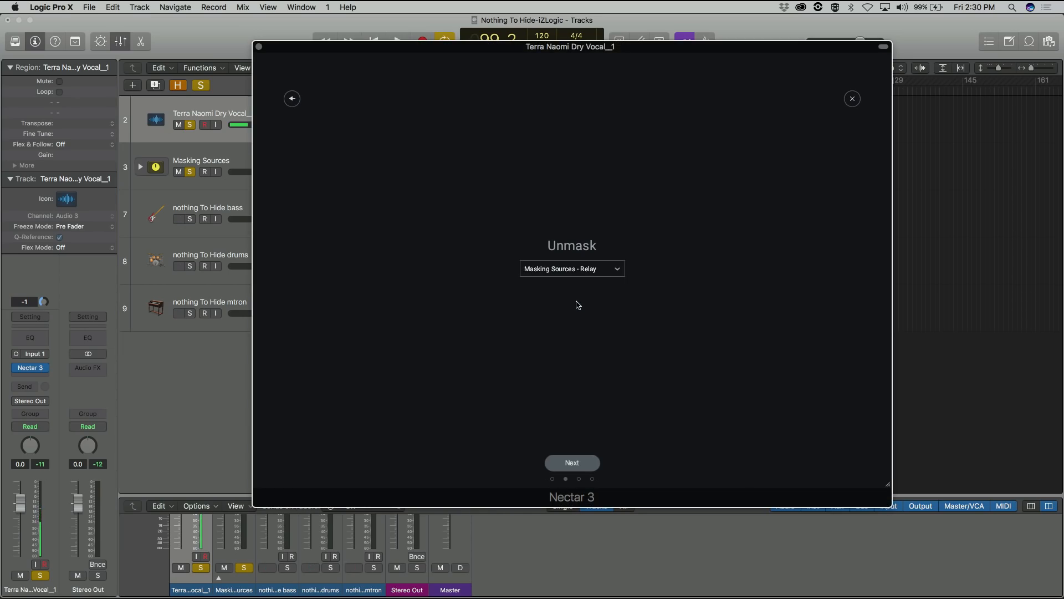
click(572, 463)
key(space)
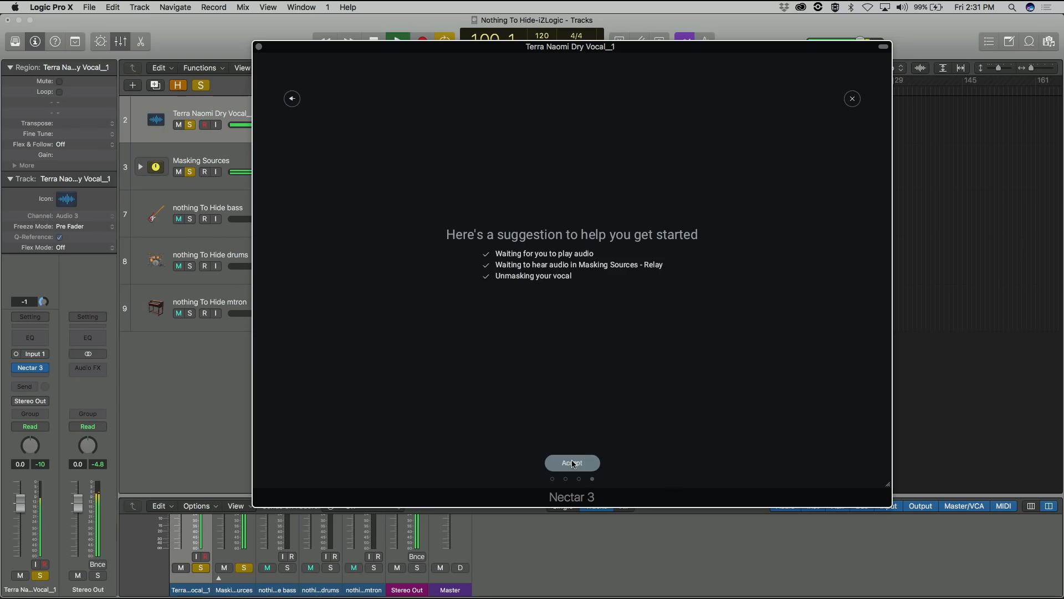
click(571, 462)
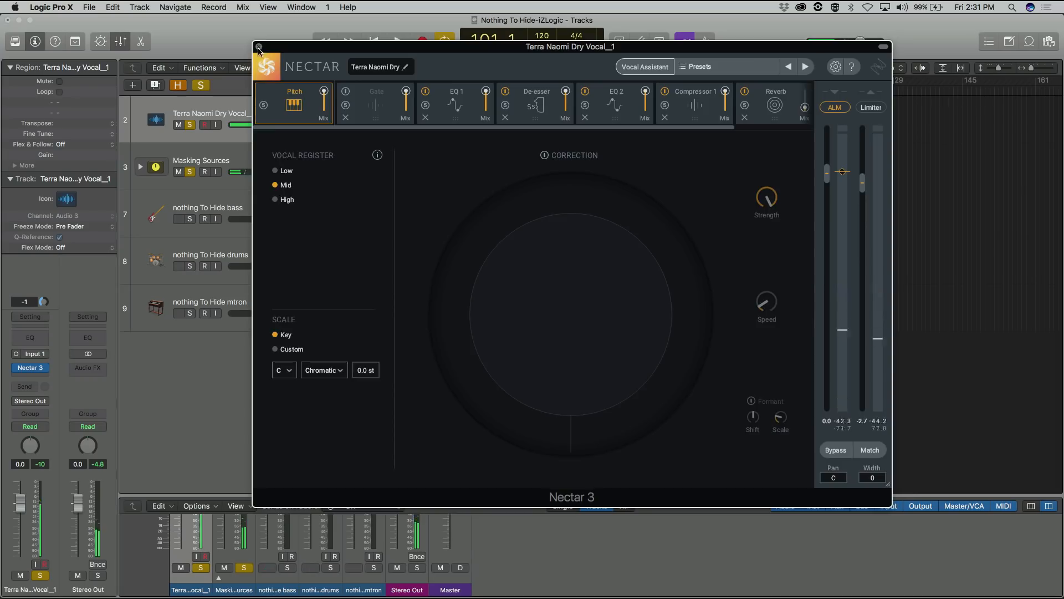
- Close Nectar 3 and open Relay on the Masking Sources stack, with its window moved clear of the track headers
click(258, 47)
click(258, 171)
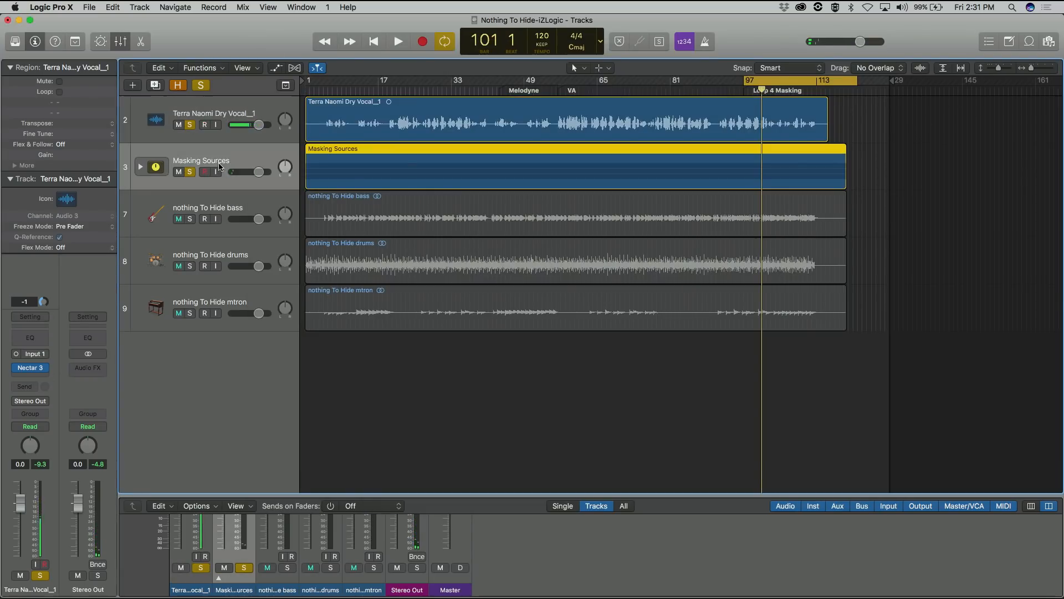
click(31, 369)
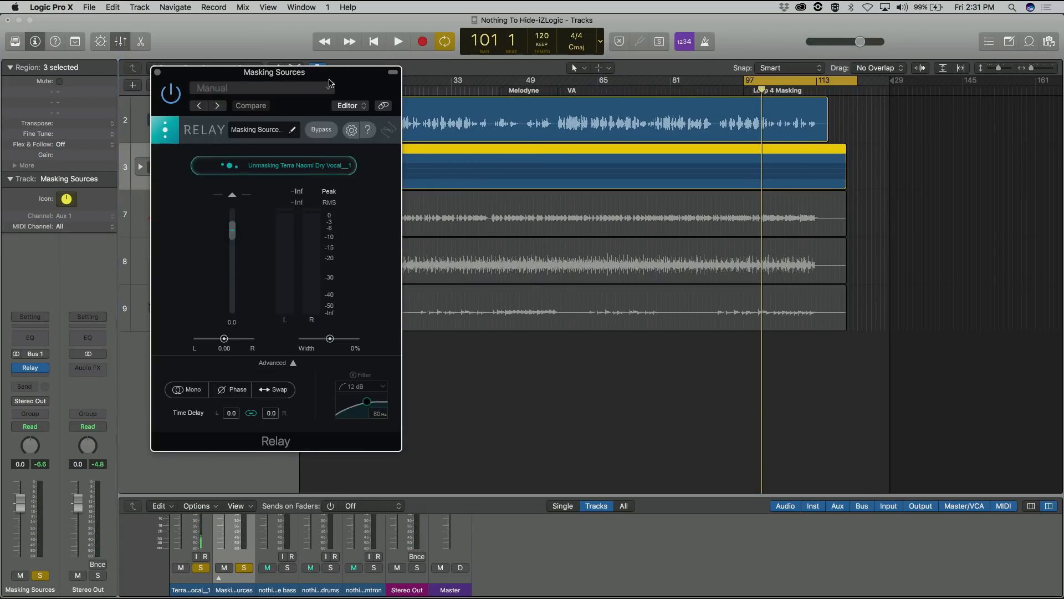
drag(329, 83, 500, 81)
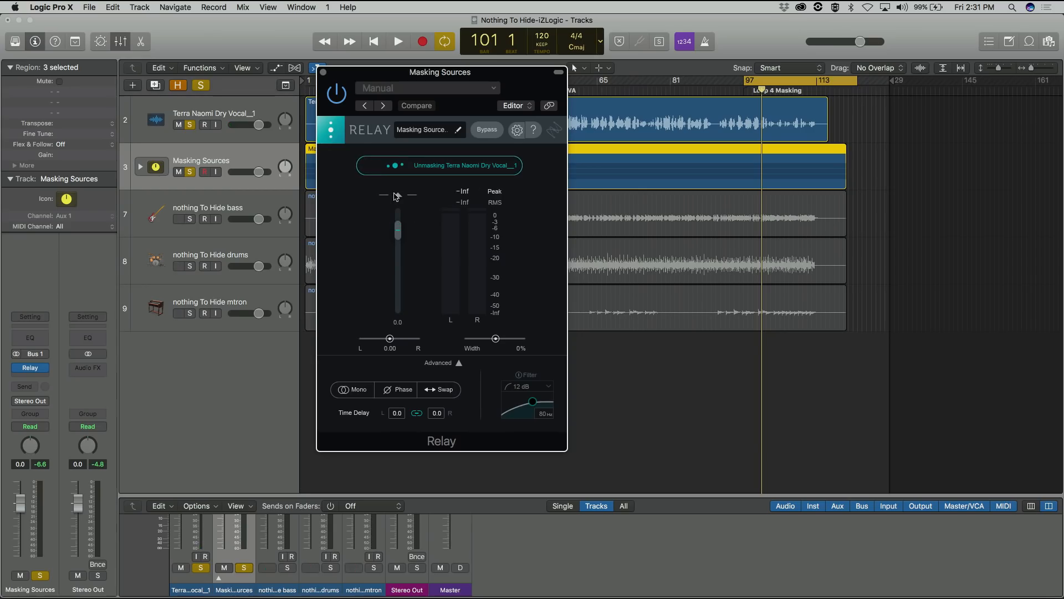
- Switch Relay's vocal unmasking off and on during playback of the two soloed tracks to compare the difference, leaving it on
click(513, 169)
click(514, 168)
click(514, 168)
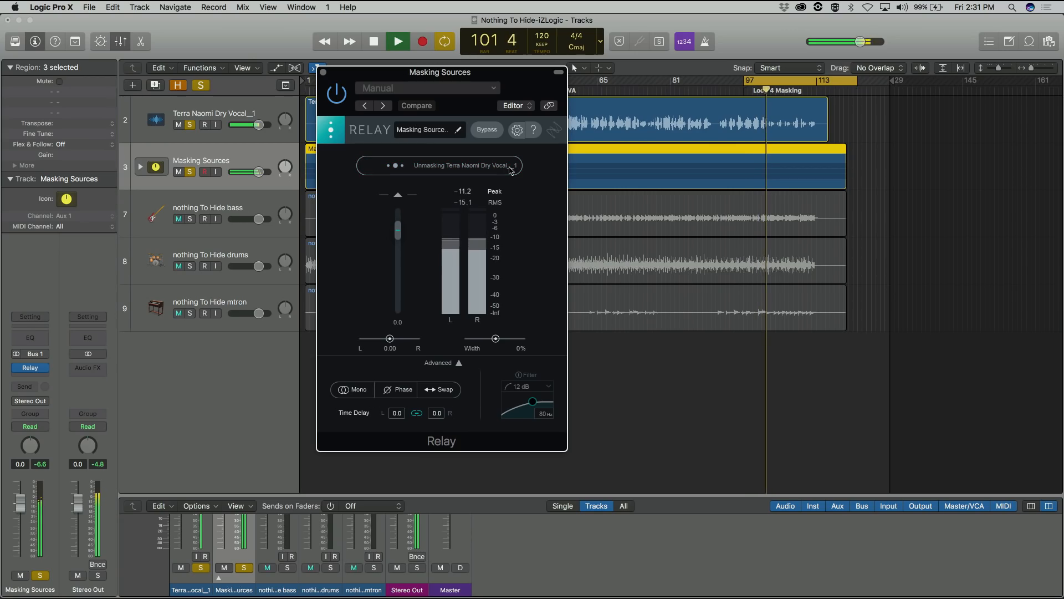
click(511, 170)
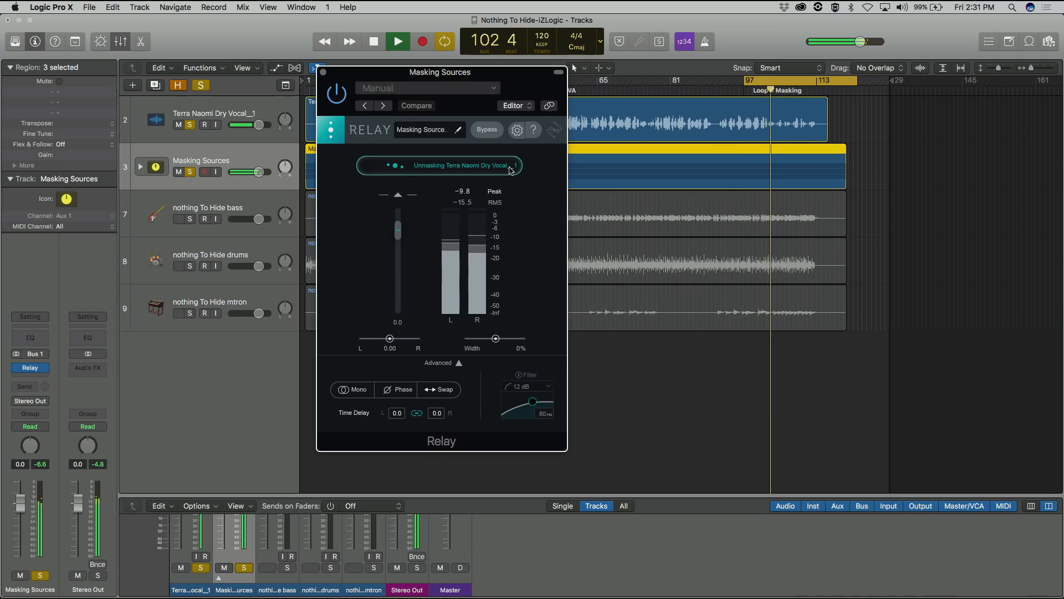
click(511, 170)
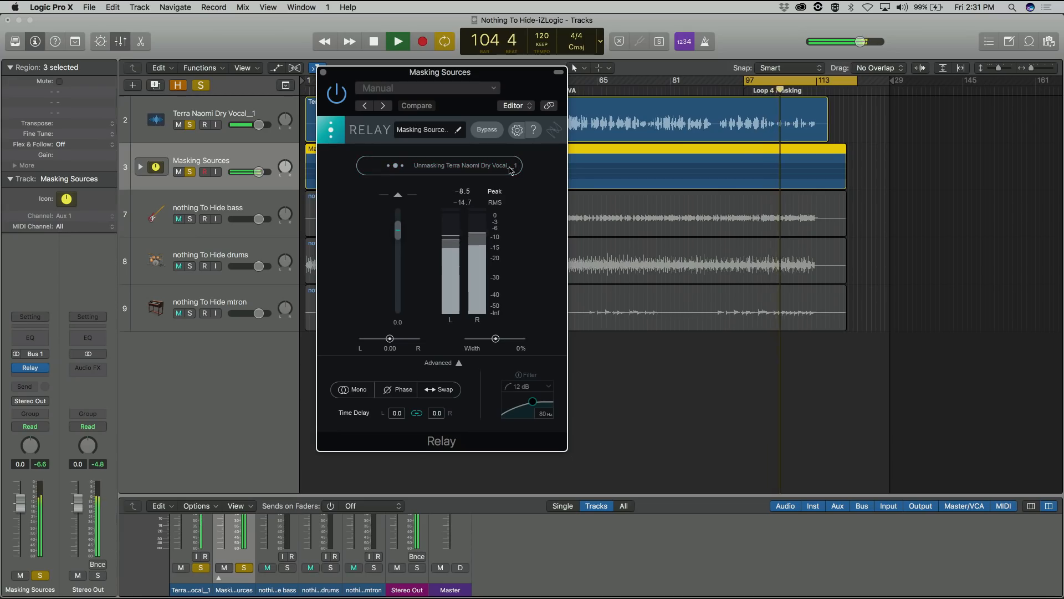
click(511, 170)
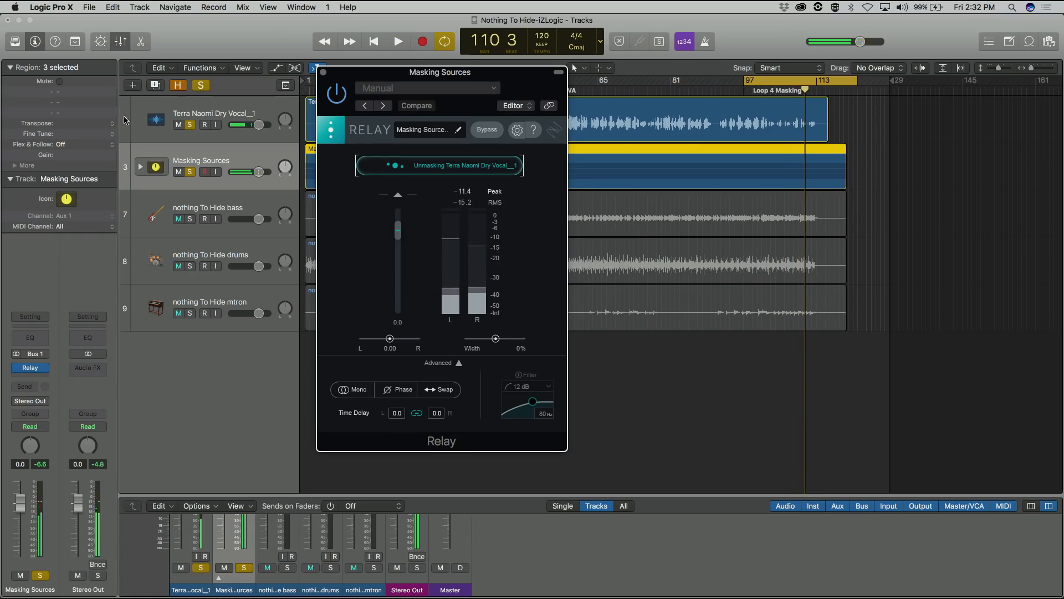
- Clear the solos on the vocal and Masking Sources tracks, and shift the cycle range slightly earlier
click(189, 125)
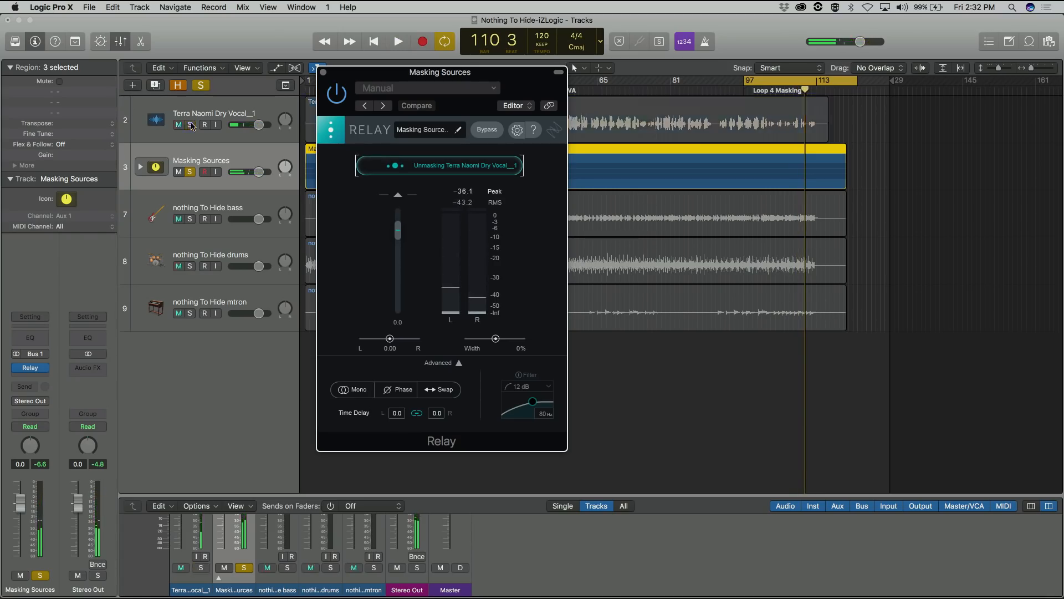
click(191, 173)
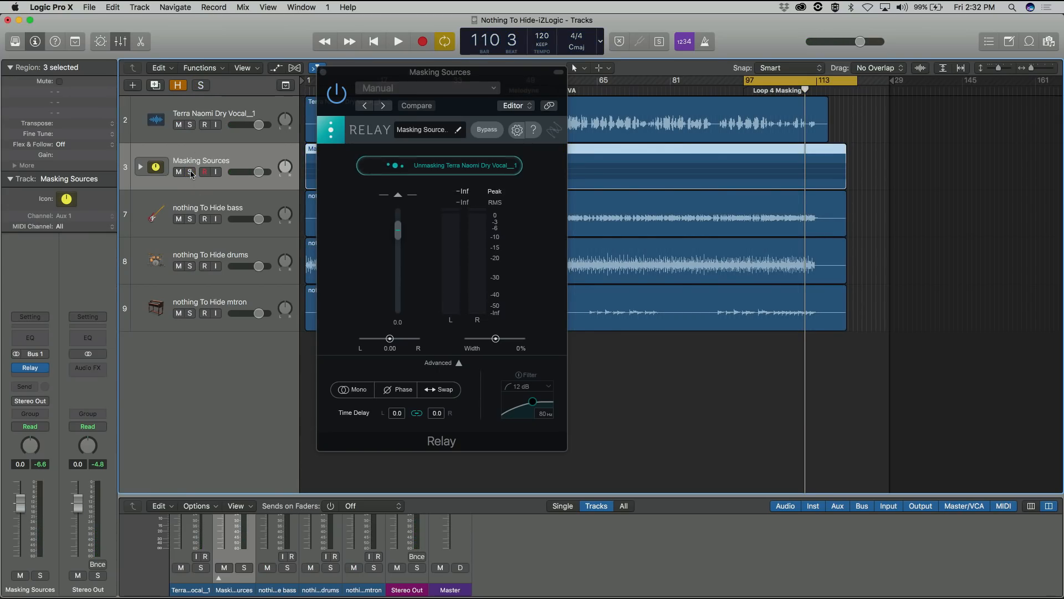
drag(782, 80, 772, 80)
- Play the full mix and toggle Relay's vocal unmasking off and on to compare the result
click(444, 165)
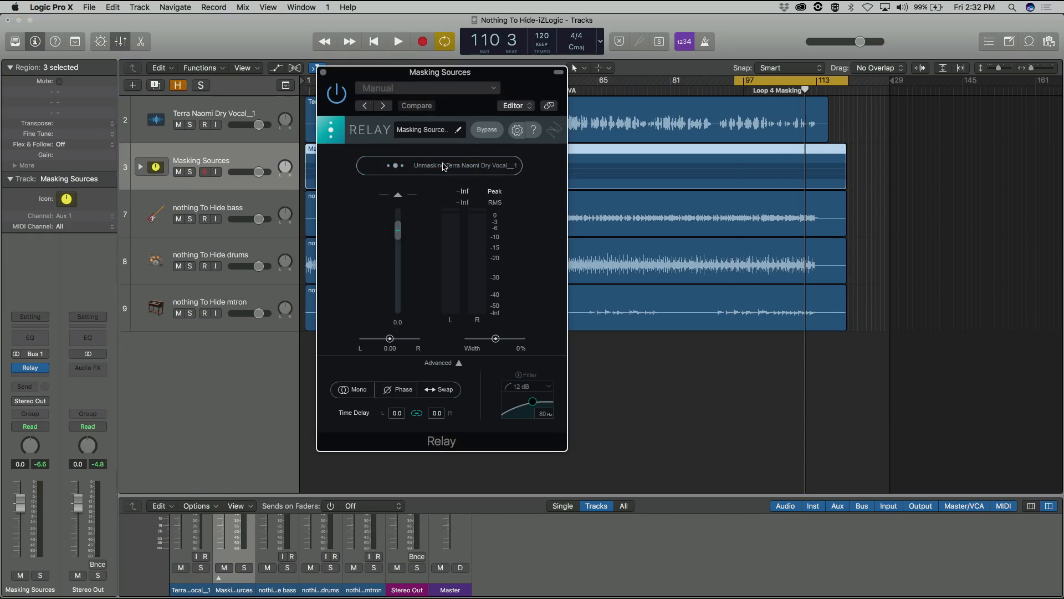
key(space)
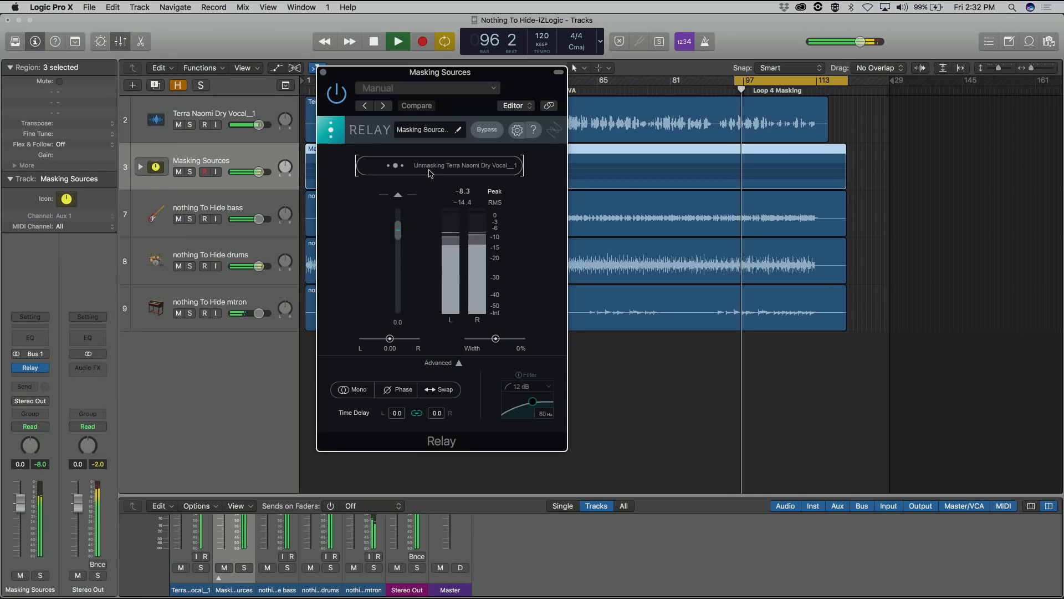
click(429, 171)
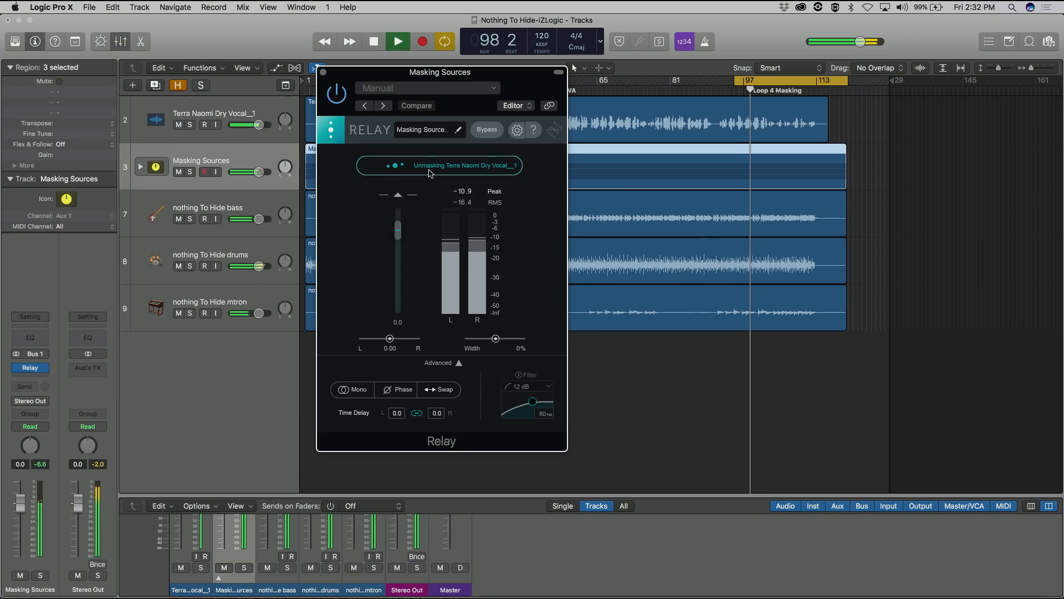
click(429, 172)
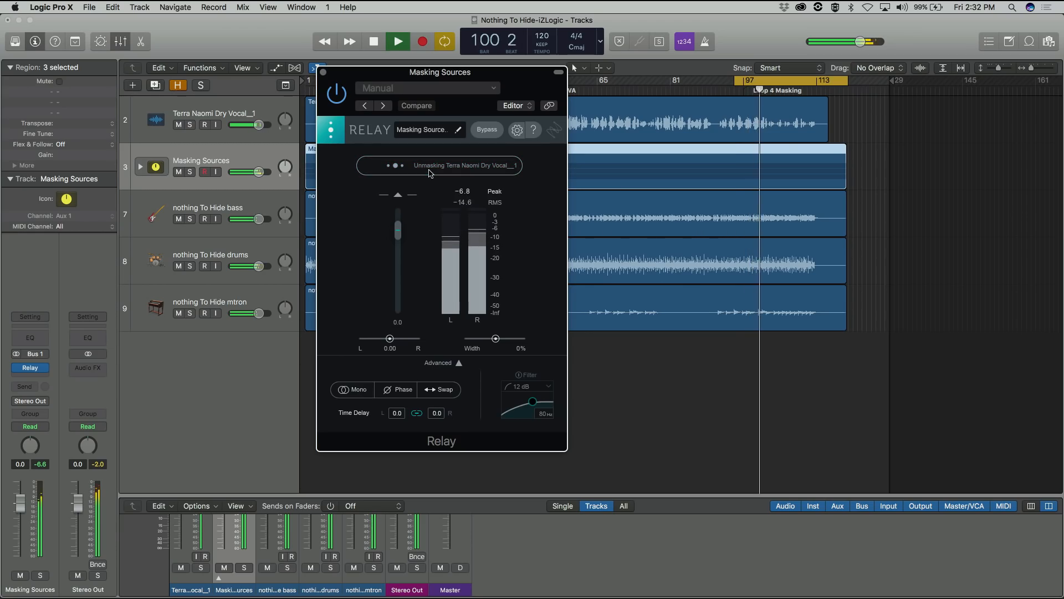
click(429, 172)
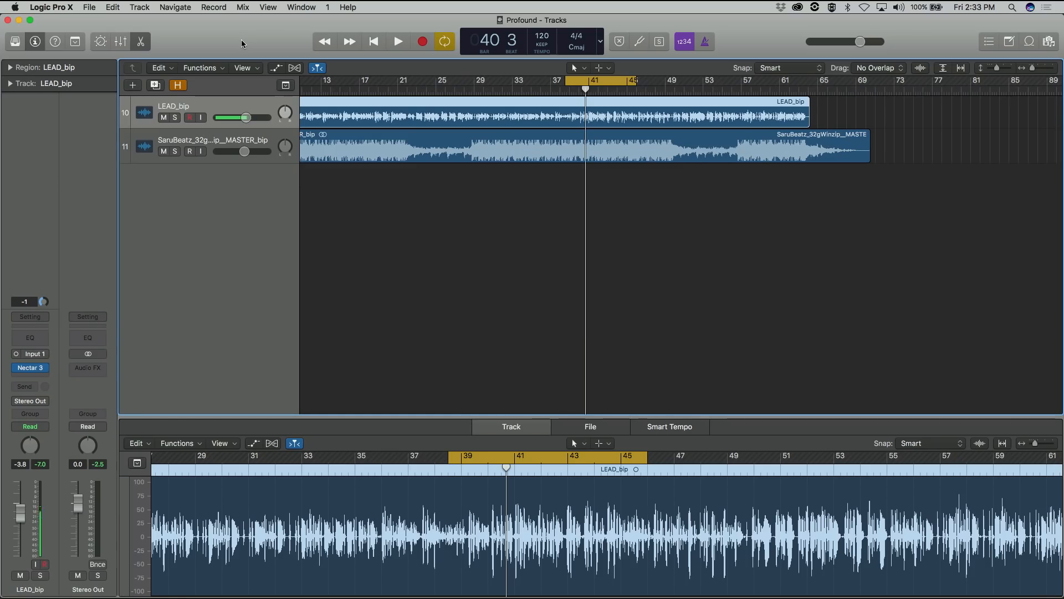
- In the Profound project, solo and play the LEAD_bip track, followed by the SaruBeatz master track on its own
click(175, 118)
key(space)
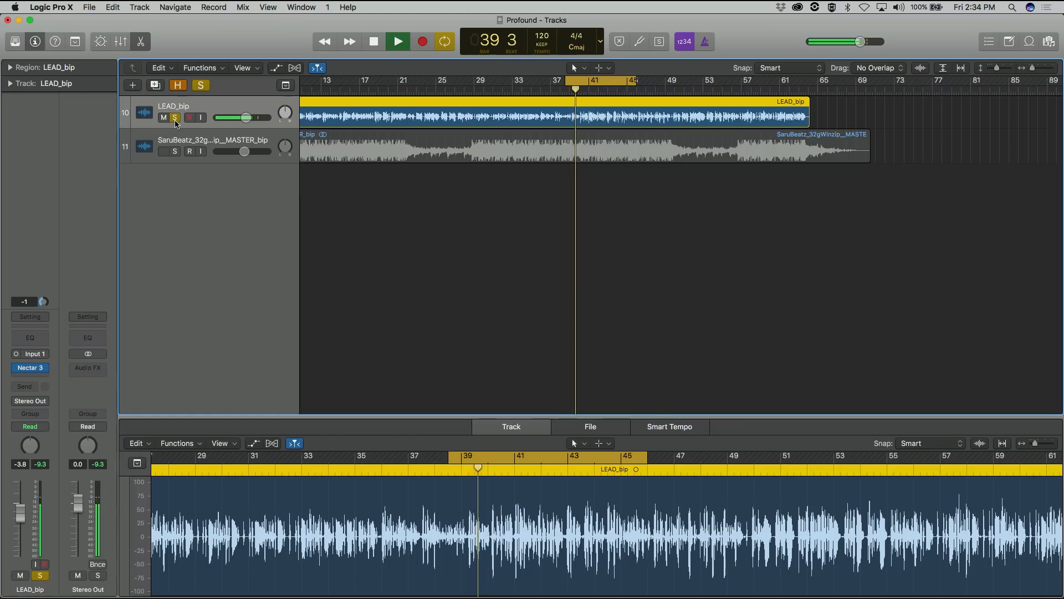
key(space)
click(175, 117)
click(175, 151)
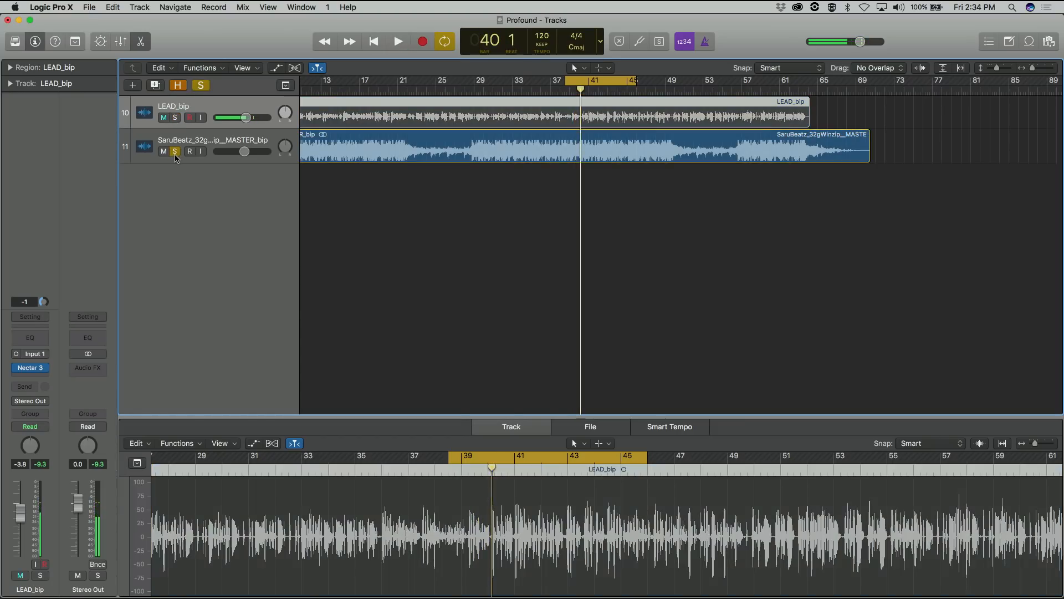
key(space)
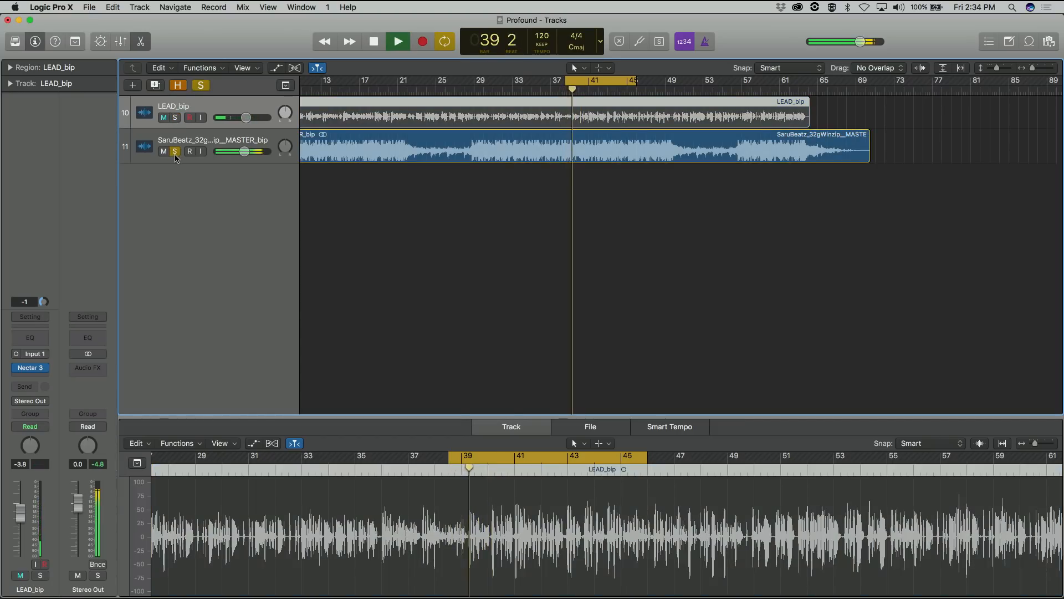
- Remove Nectar 3 from the LEAD_bip track, and play both tracks together with the SaruBeatz master's solo cleared
click(45, 368)
click(46, 385)
key(space)
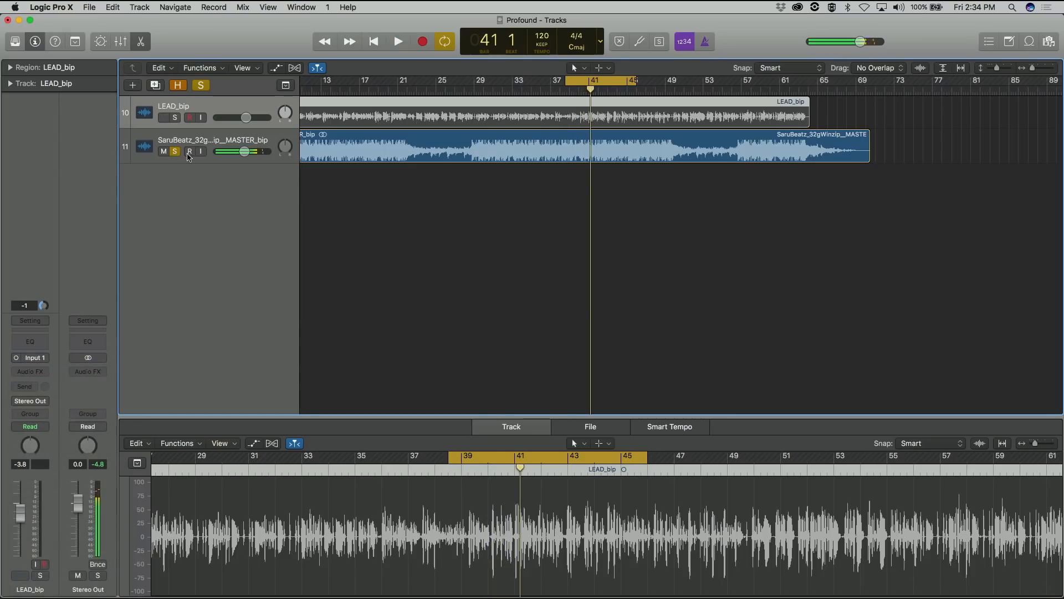
click(174, 152)
key(space)
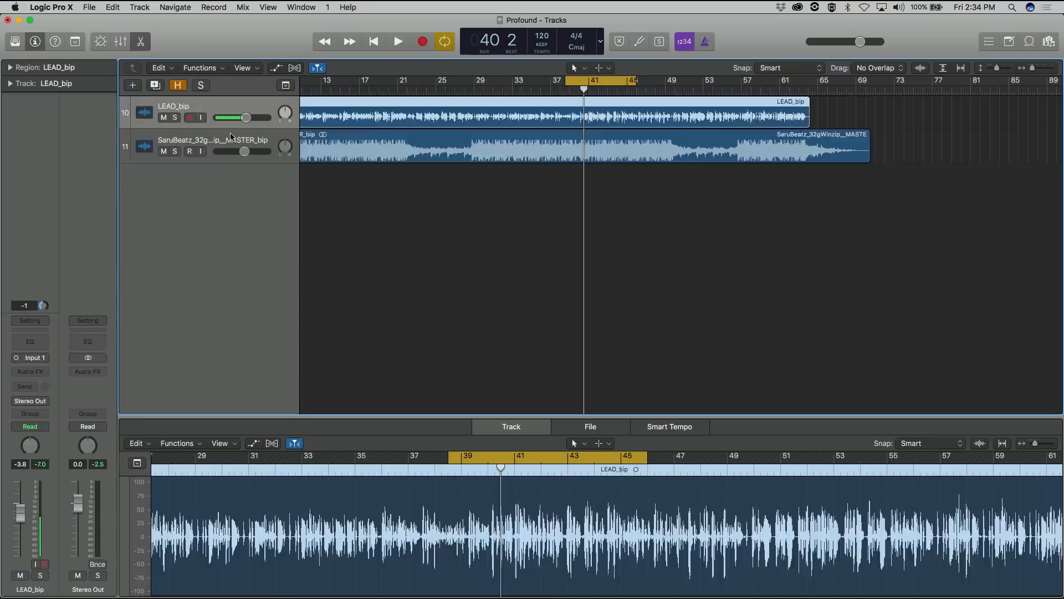
- Inspect the Relay plug-in on the SaruBeatz master track and close its window
click(229, 142)
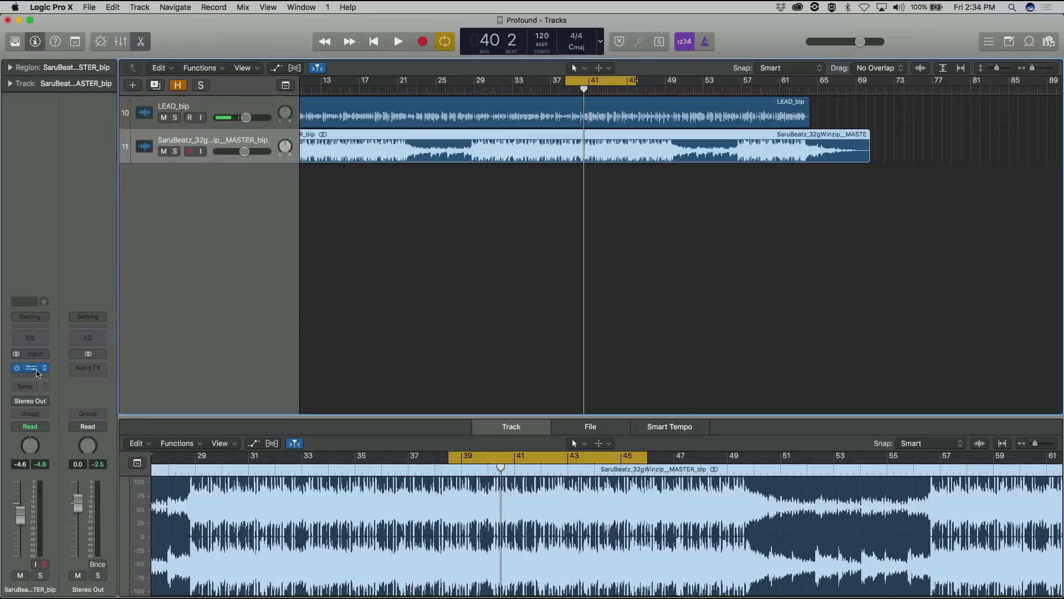
click(32, 369)
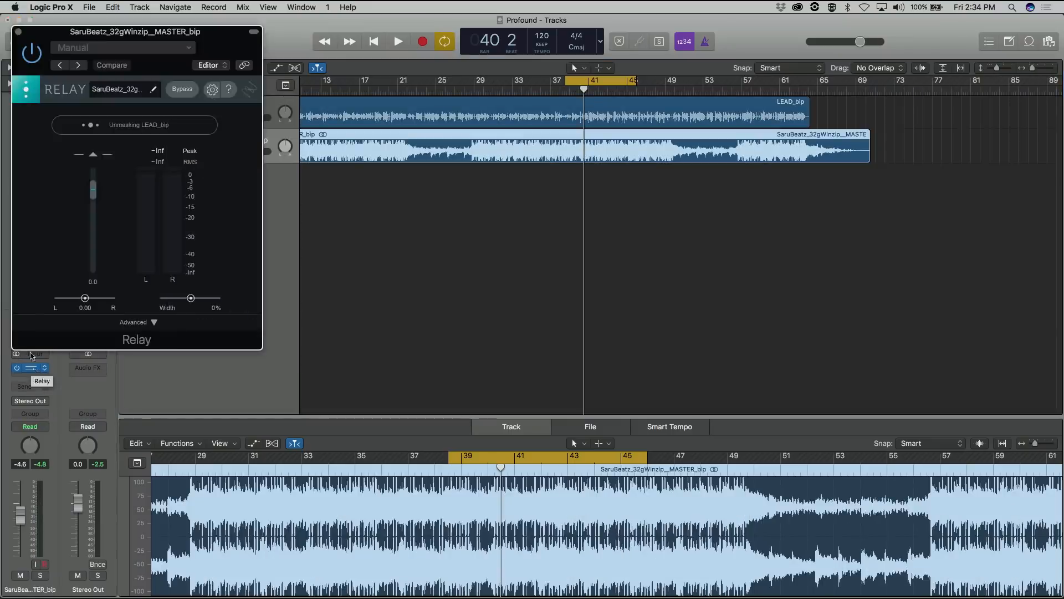
click(18, 31)
- Insert a mono instance of Nectar 3 in the audio effect slot of the LEAD_bip track
click(224, 108)
click(31, 373)
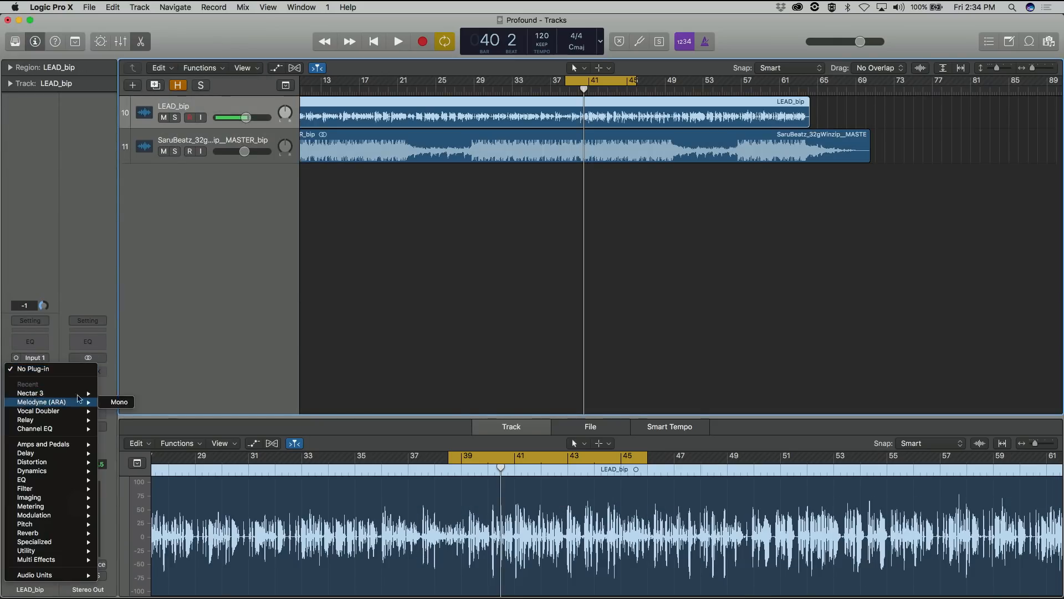
click(106, 394)
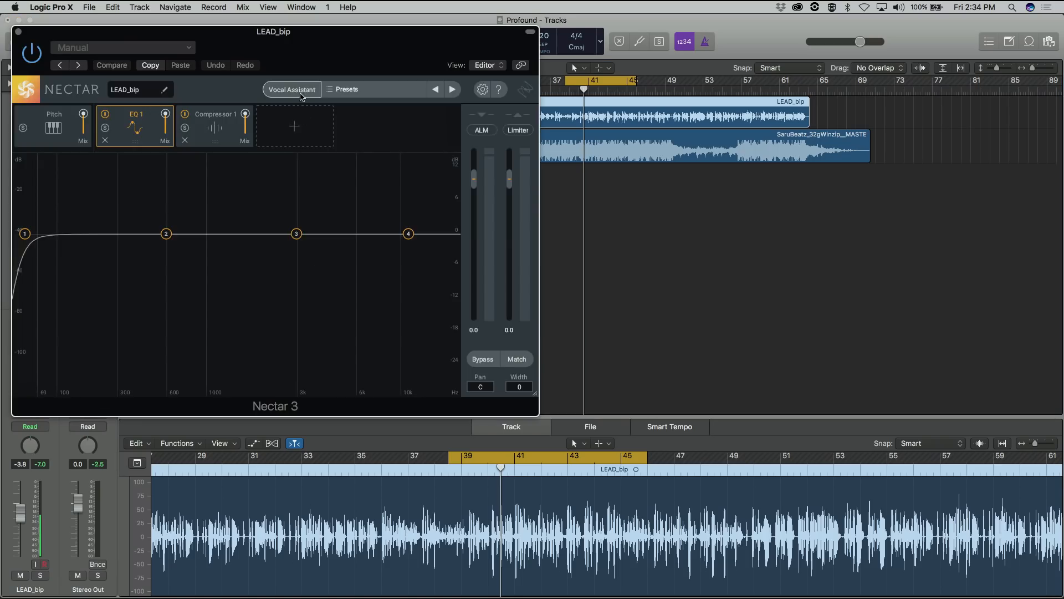
- Set up Nectar's Vocal Assistant for both Assist and Unmask, with the SaruBeatz_32gWinzip__MASTER_bip Relay as the unmask source
click(301, 95)
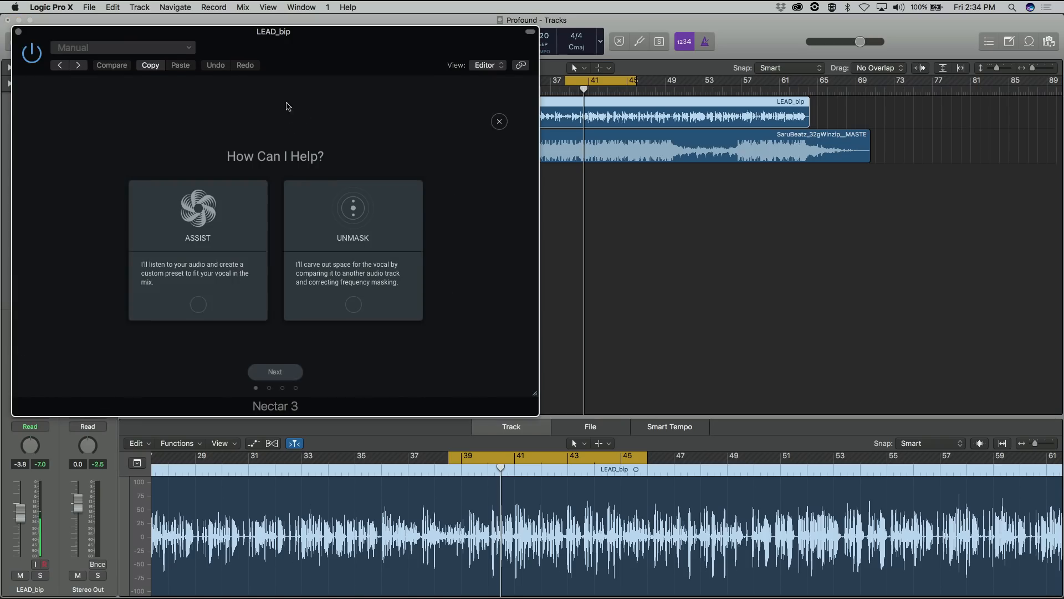
click(200, 291)
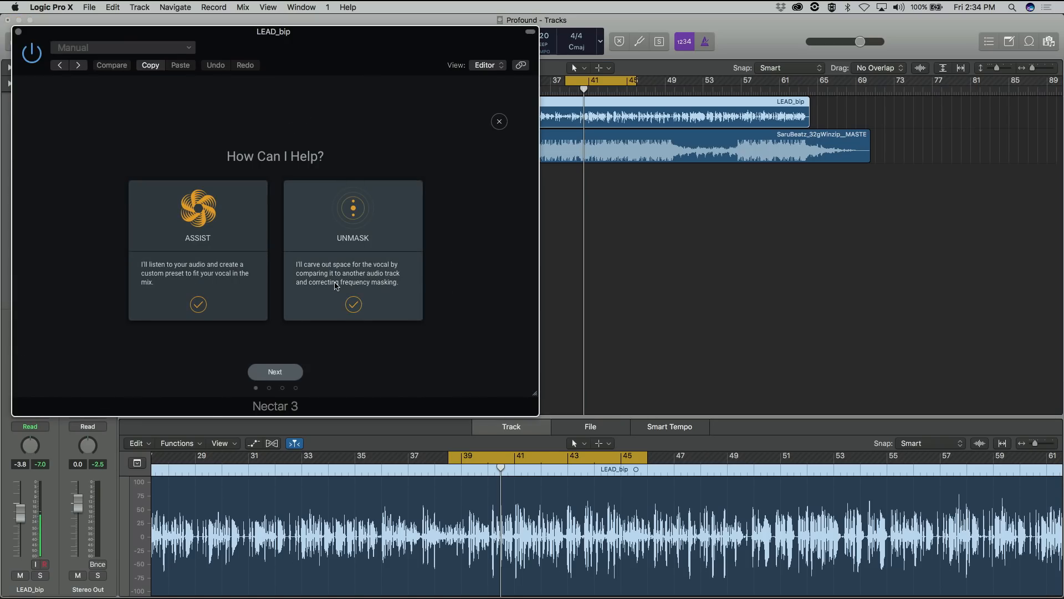
click(275, 371)
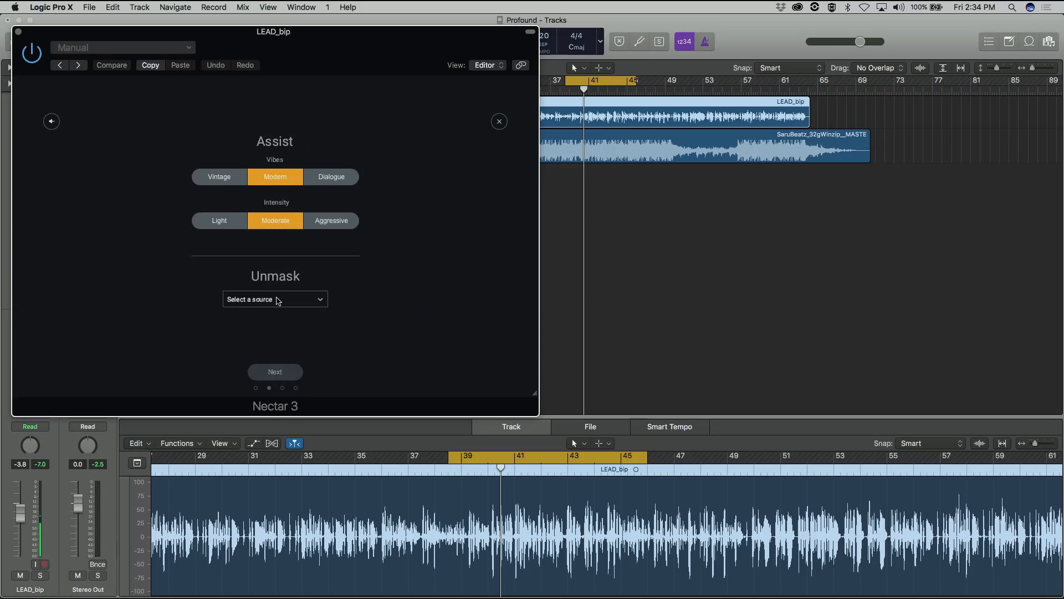
click(279, 300)
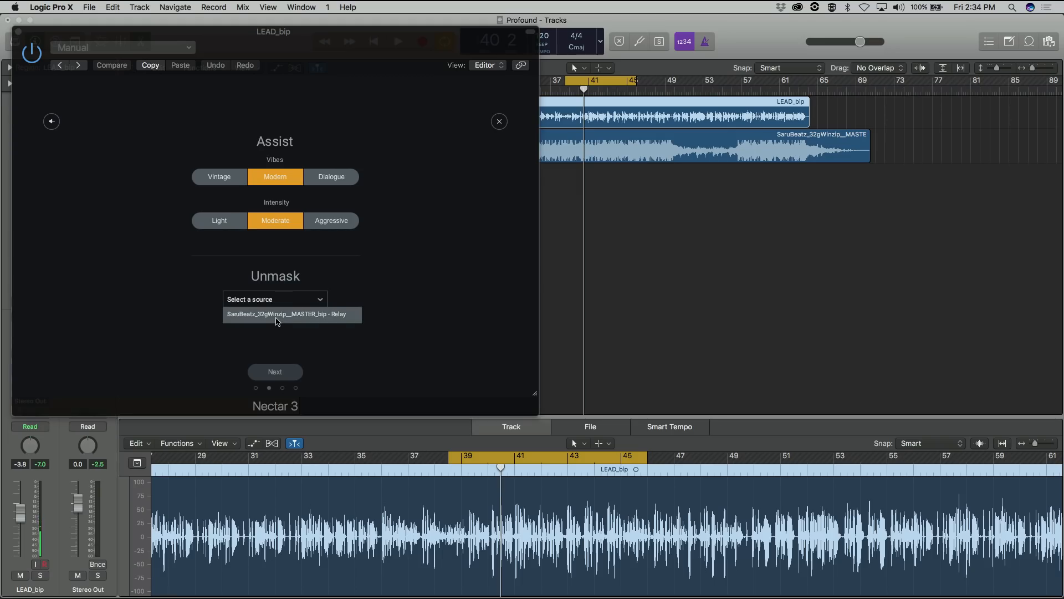
click(278, 315)
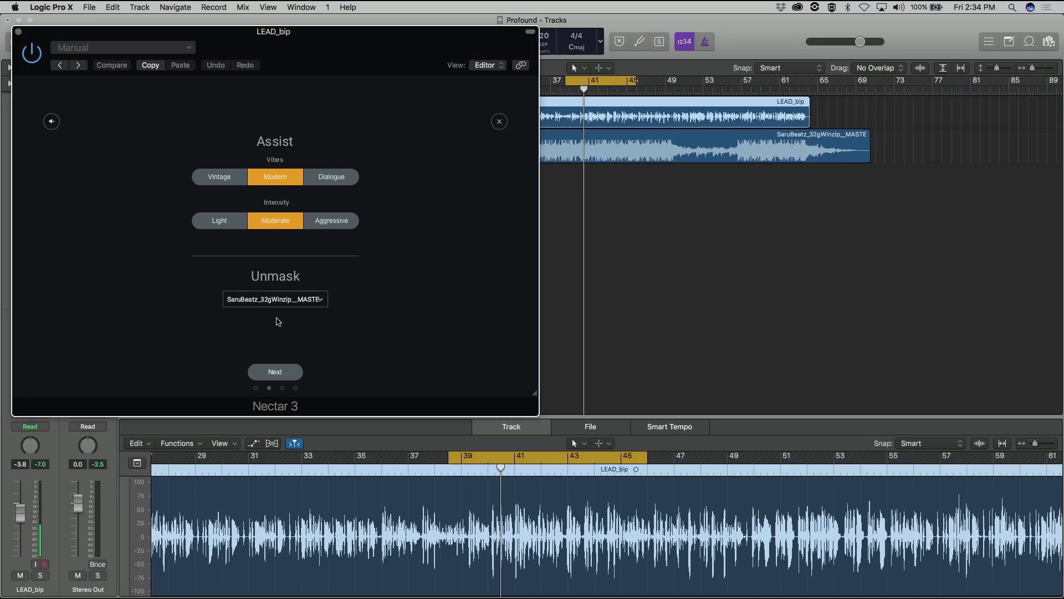
drag(352, 84, 512, 110)
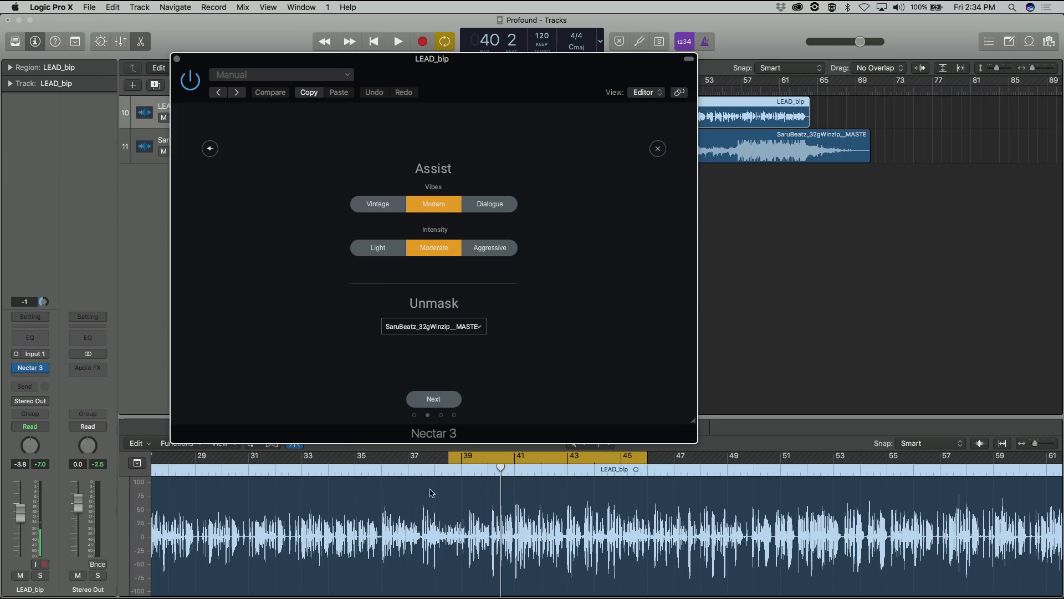
- Run the Vocal Assistant analysis with Modern vibe and Moderate intensity while the song plays, and stop playback when it is done
click(433, 400)
key(space)
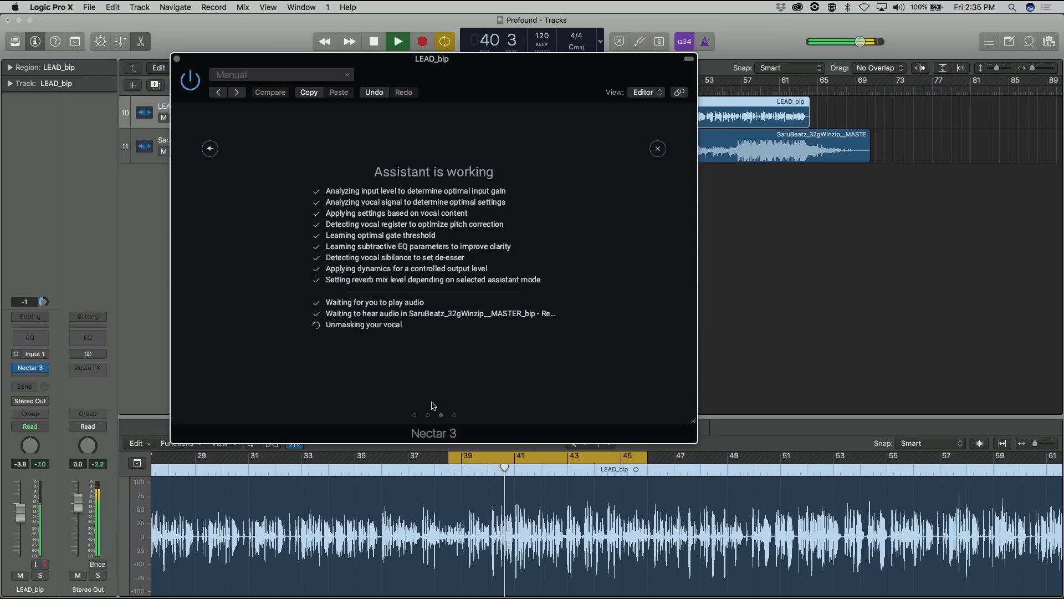
key(space)
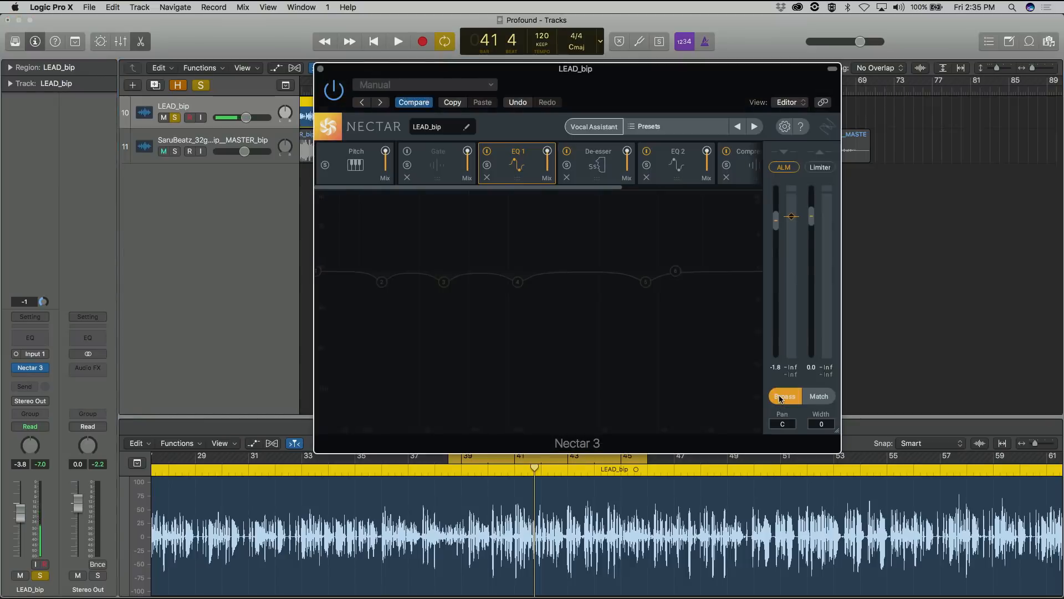
- Play the soloed LEAD_bip vocal and toggle Nectar's bypass to compare the dry and processed sound, leaving the processing active
key(space)
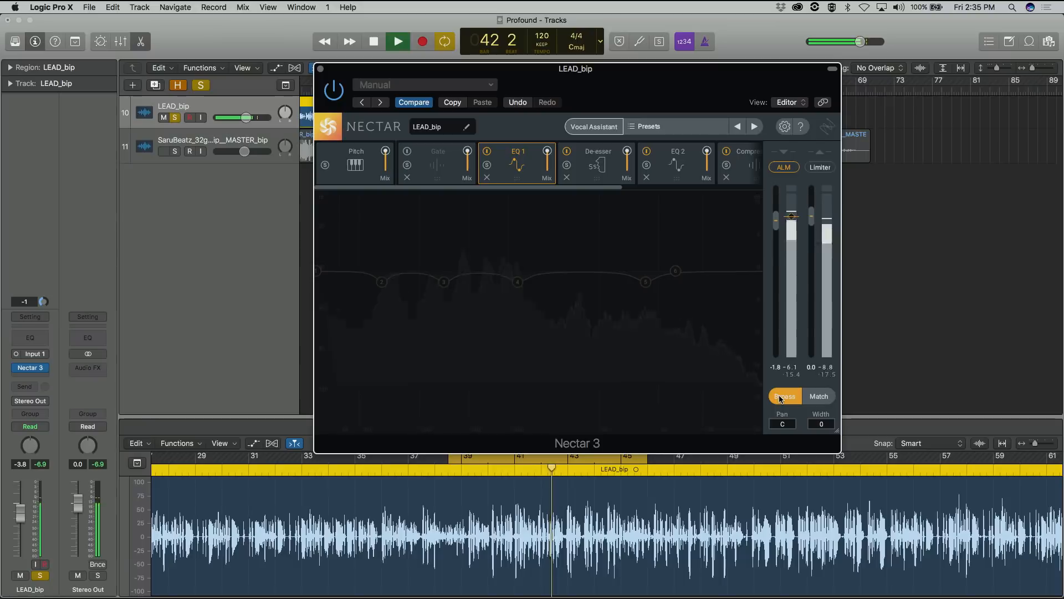
click(785, 396)
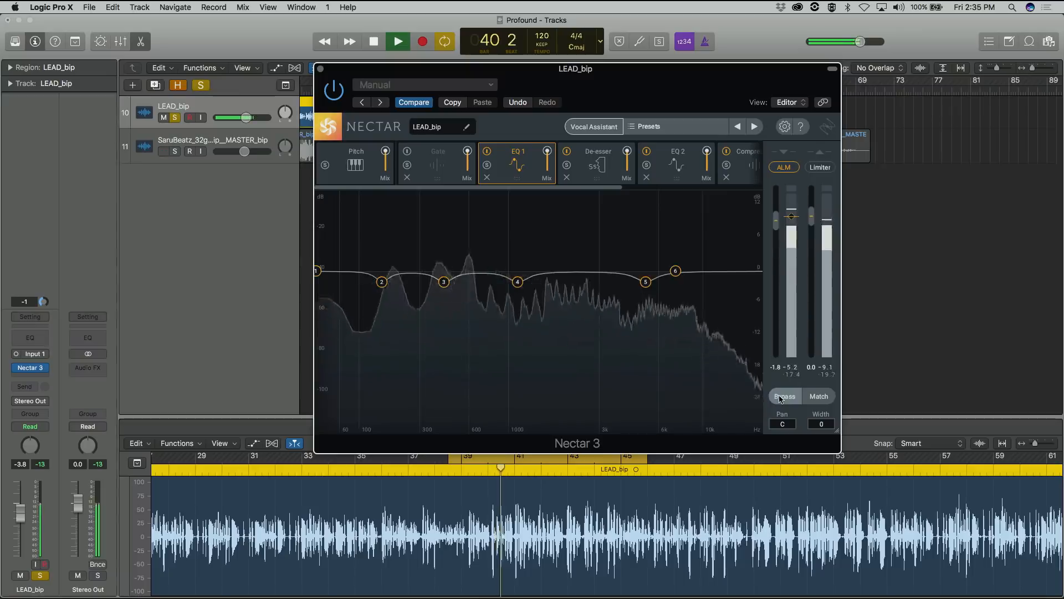
click(781, 397)
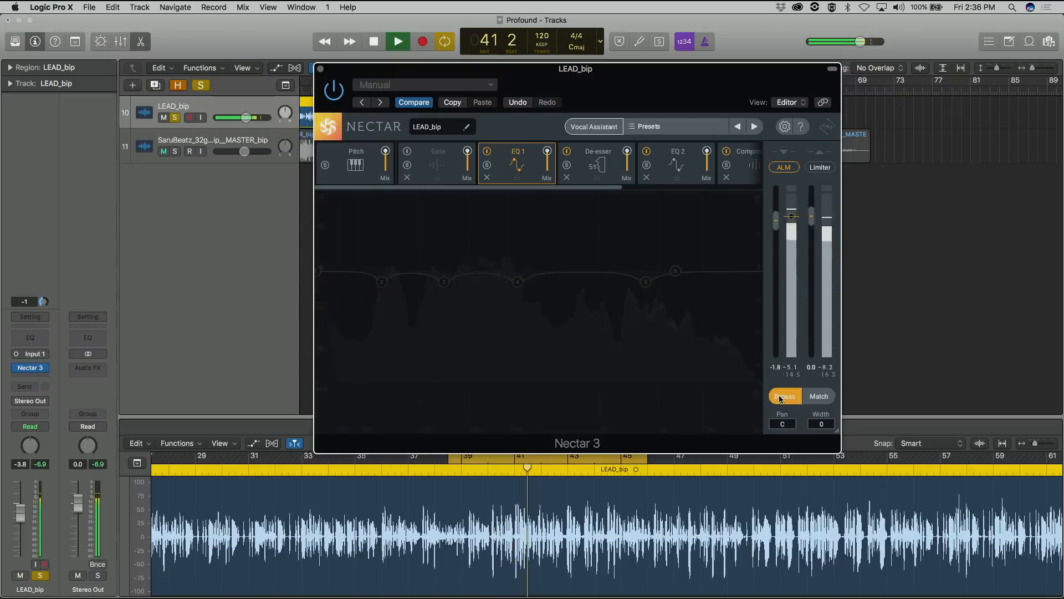
click(782, 396)
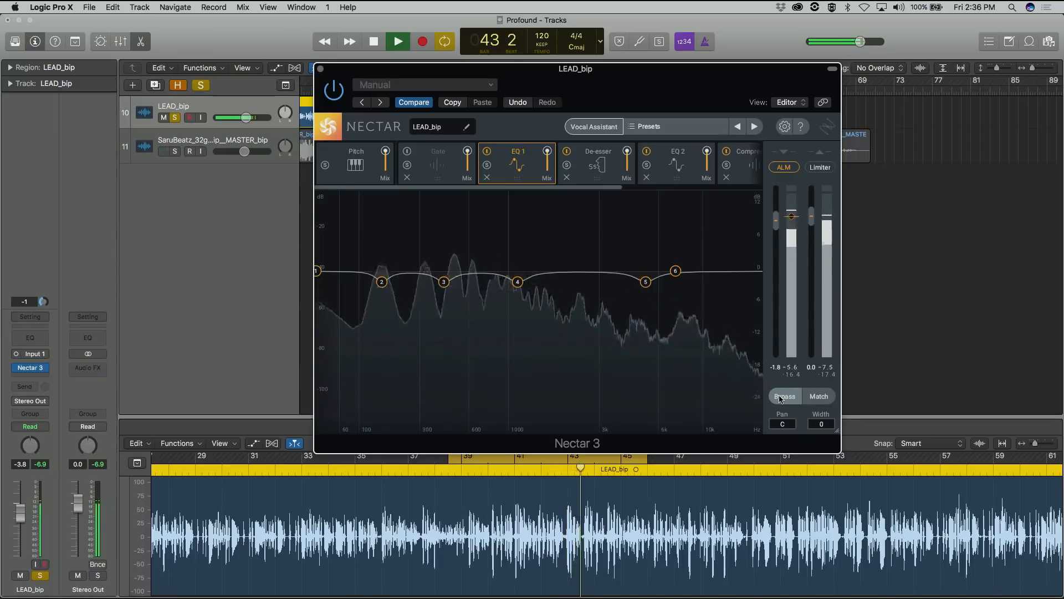
key(space)
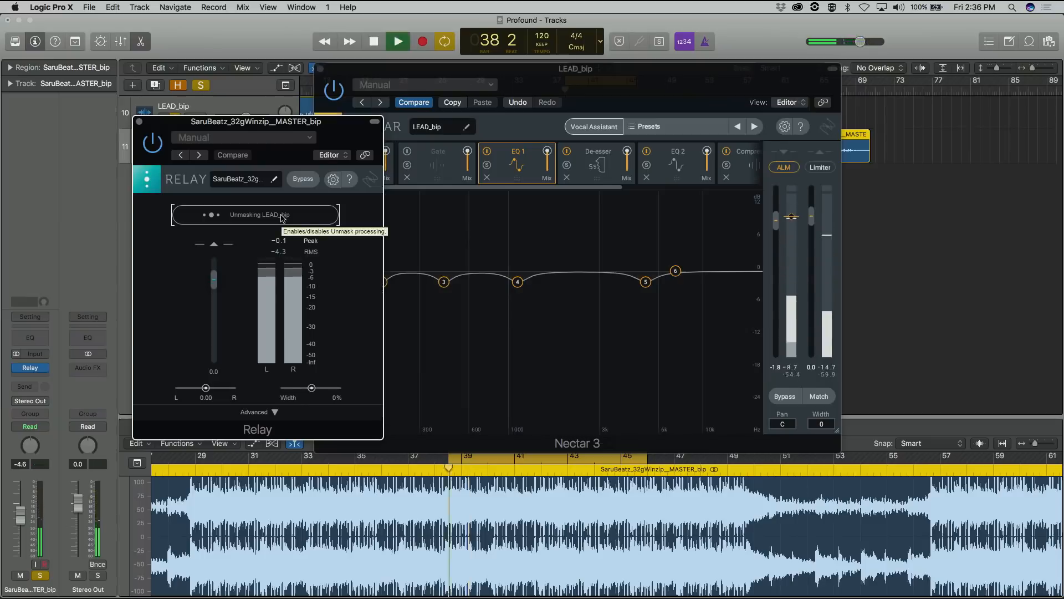
- Play the vocal with the SaruBeatz master and toggle Relay's unmasking of LEAD_bip on and off to compare
key(space)
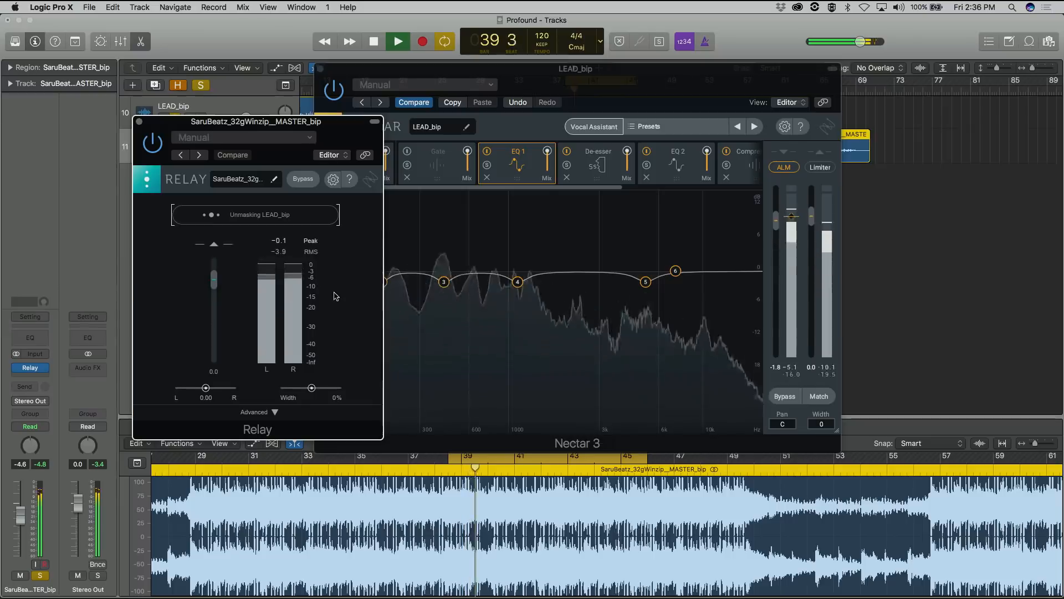
click(306, 221)
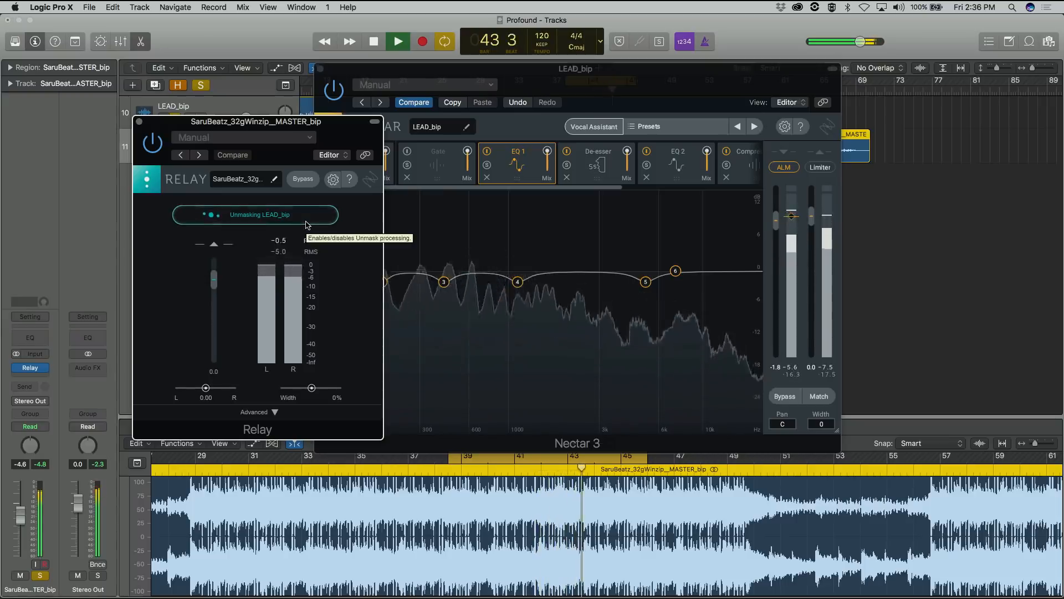
click(306, 224)
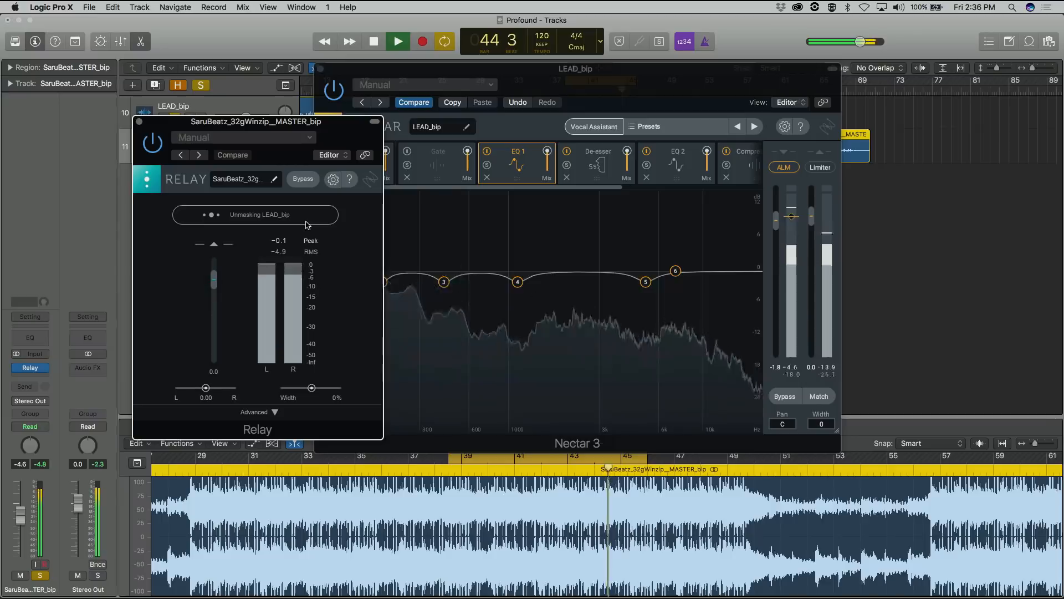